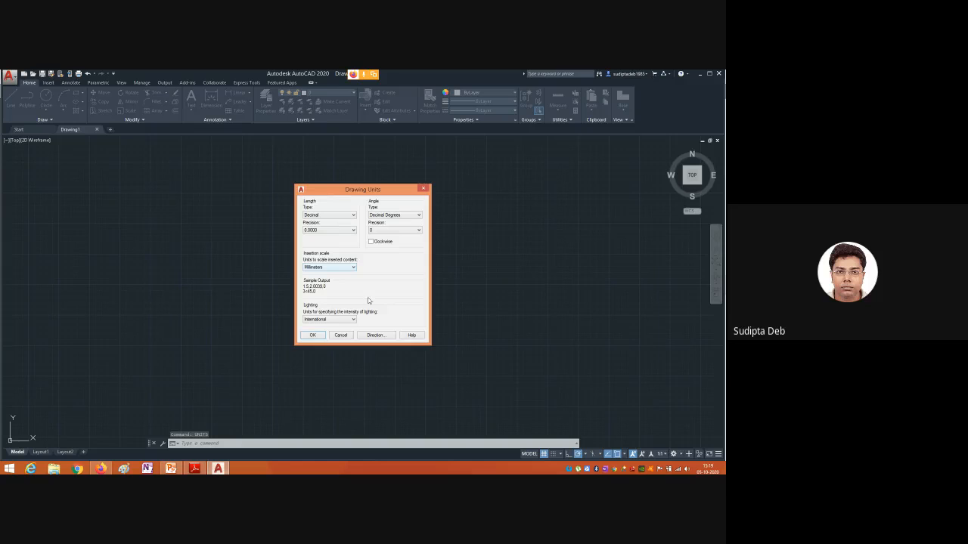
Accept the drawing units in millimetres and draw a circle of radius 100 in the empty drawing.
{"action": "left_click", "coordinate": [313, 335]}
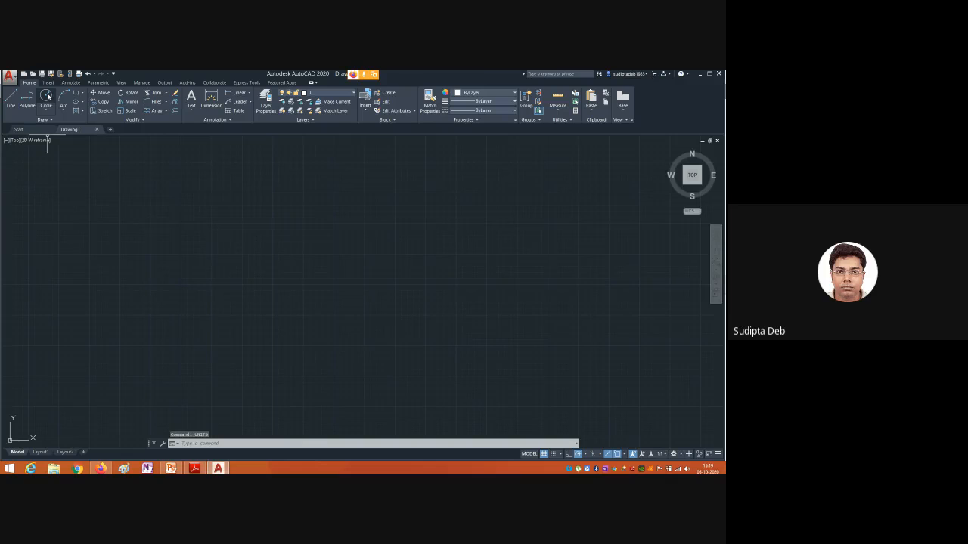
{"action": "left_click", "coordinate": [46, 96]}
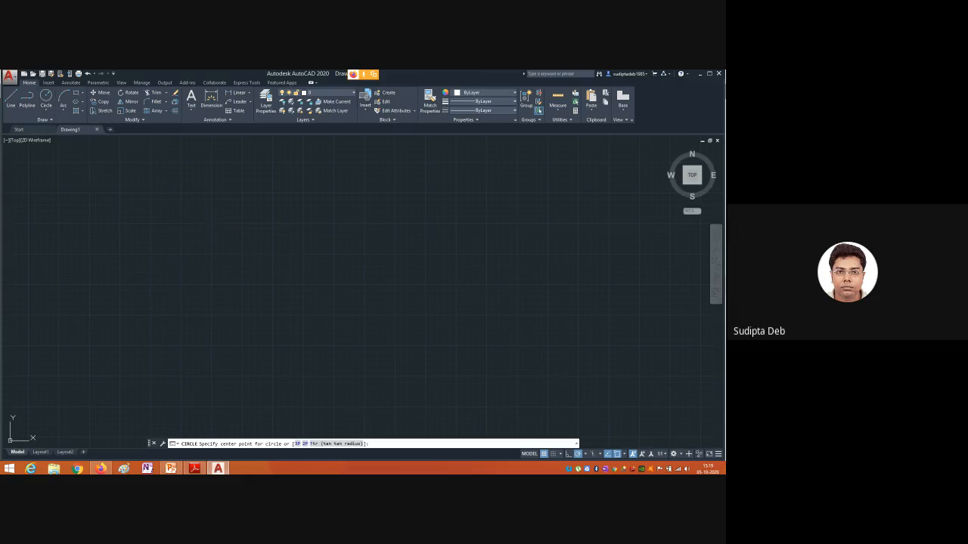
{"action": "left_click", "coordinate": [210, 232]}
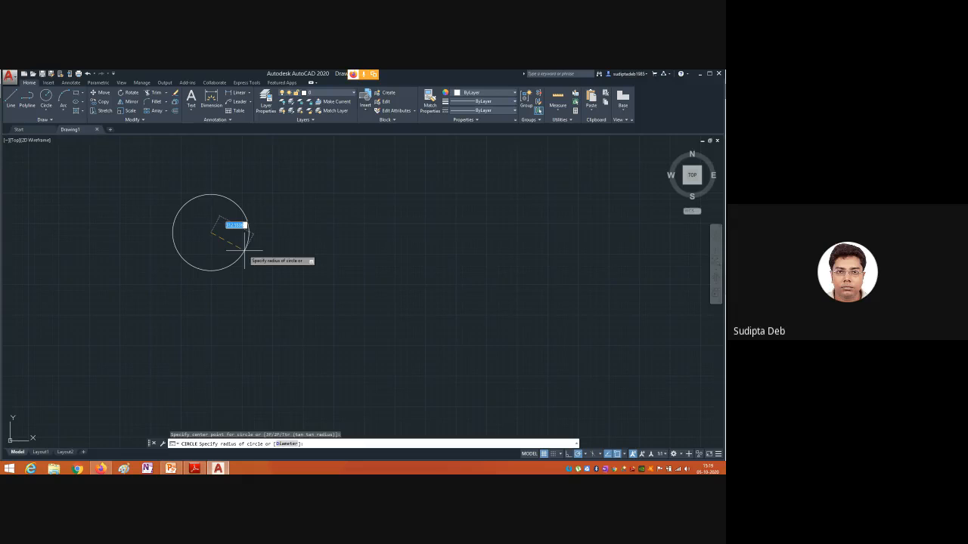
{"action": "type", "text": "10"}
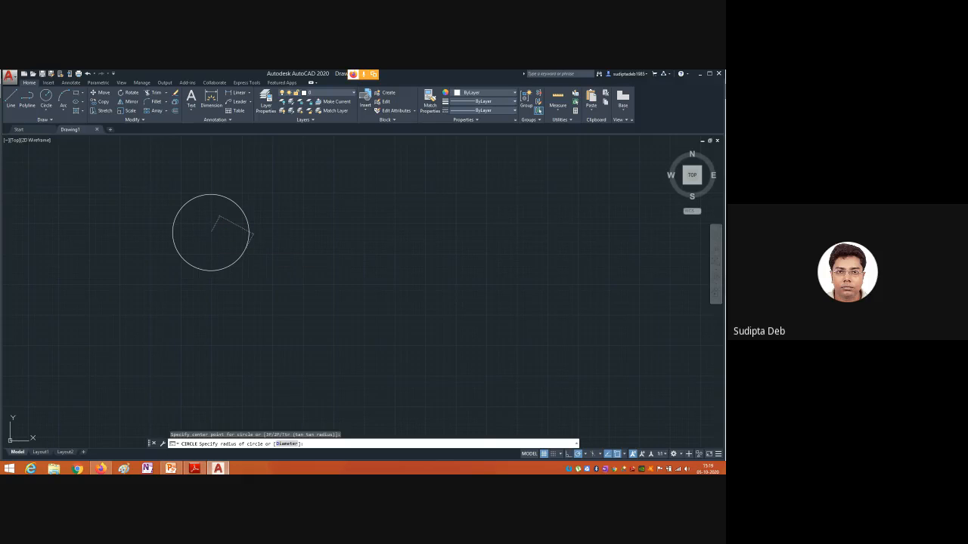
{"action": "key", "text": "Return"}
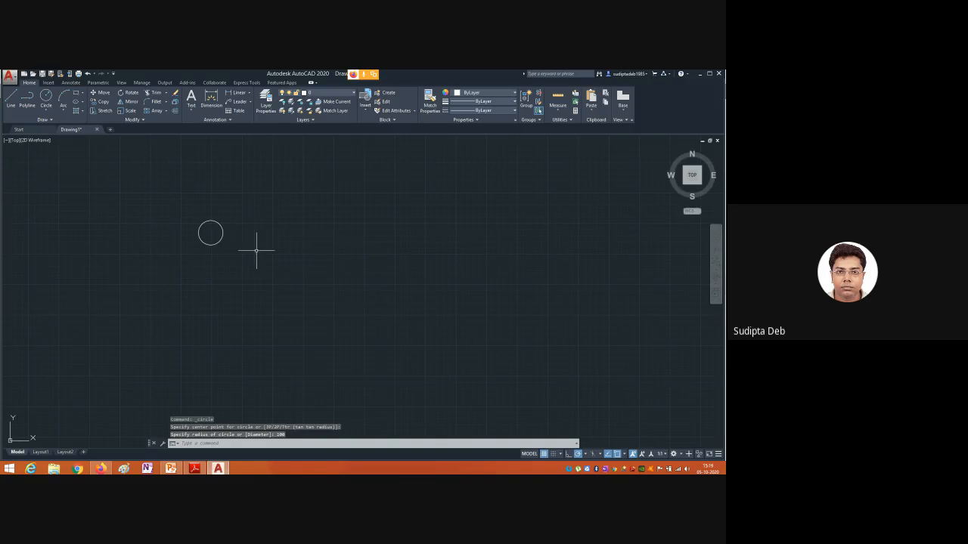
{"action": "scroll", "coordinate": [205, 207], "scroll_direction": "up", "scroll_amount": 4}
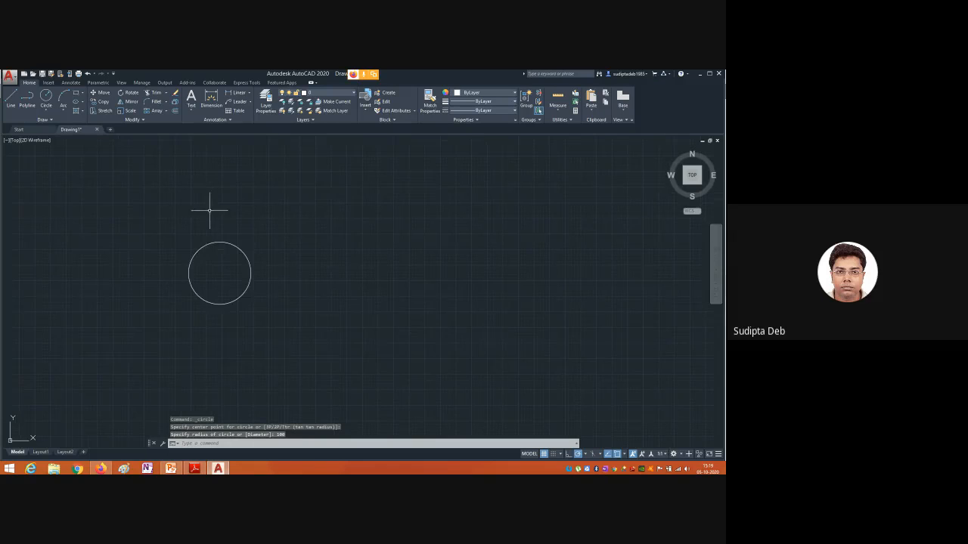
With Ortho on, draw a vertical line 100 mm long going down from a point below and to the right of the circle.
{"action": "left_click", "coordinate": [9, 98]}
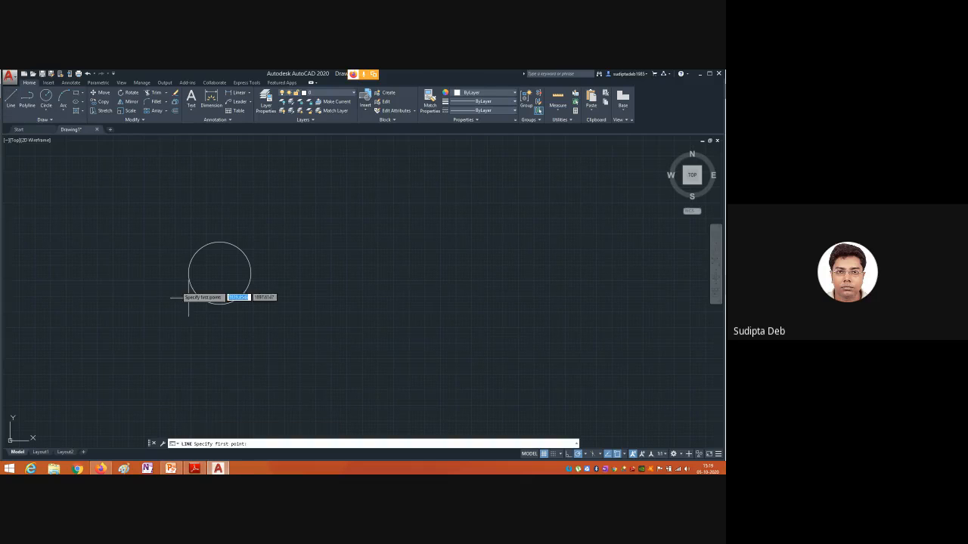
{"action": "left_click", "coordinate": [289, 340]}
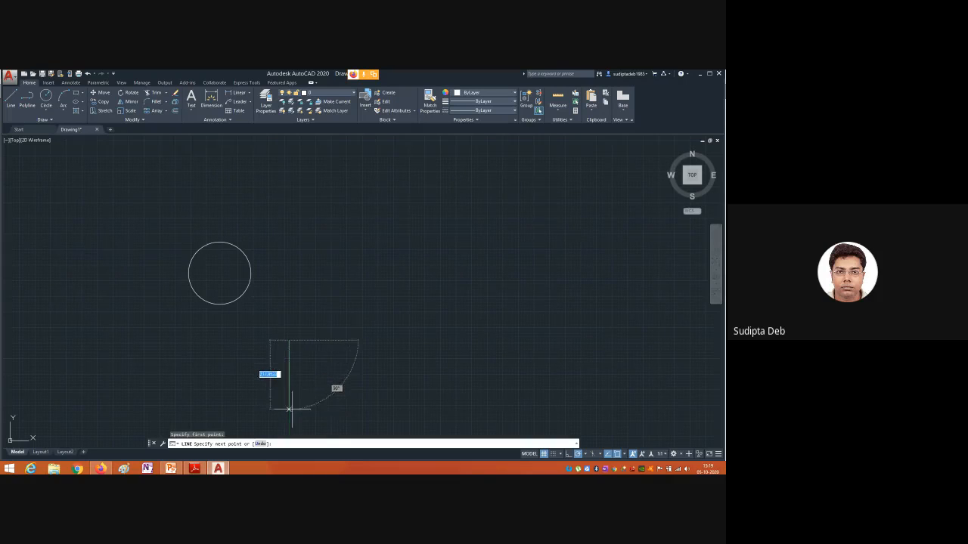
{"action": "left_click", "coordinate": [566, 455]}
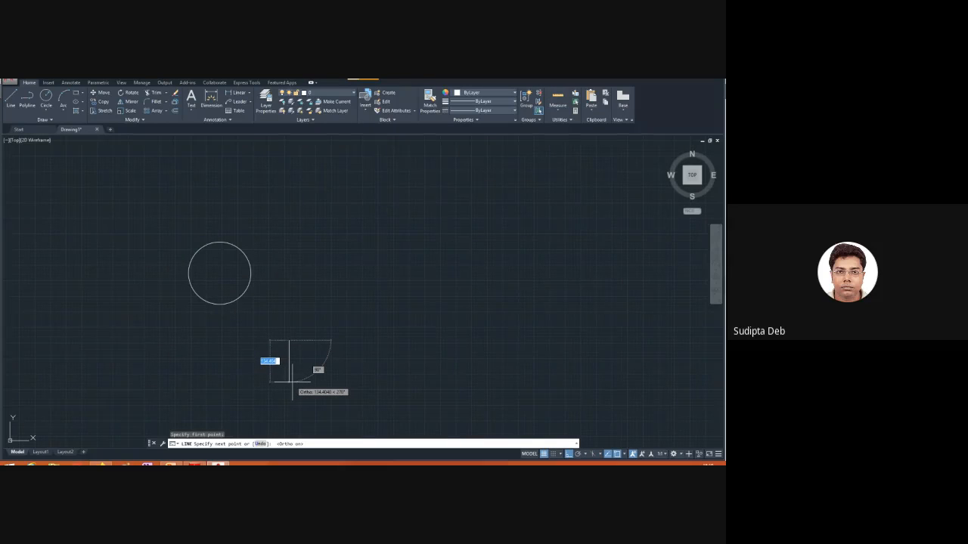
{"action": "type", "text": "100"}
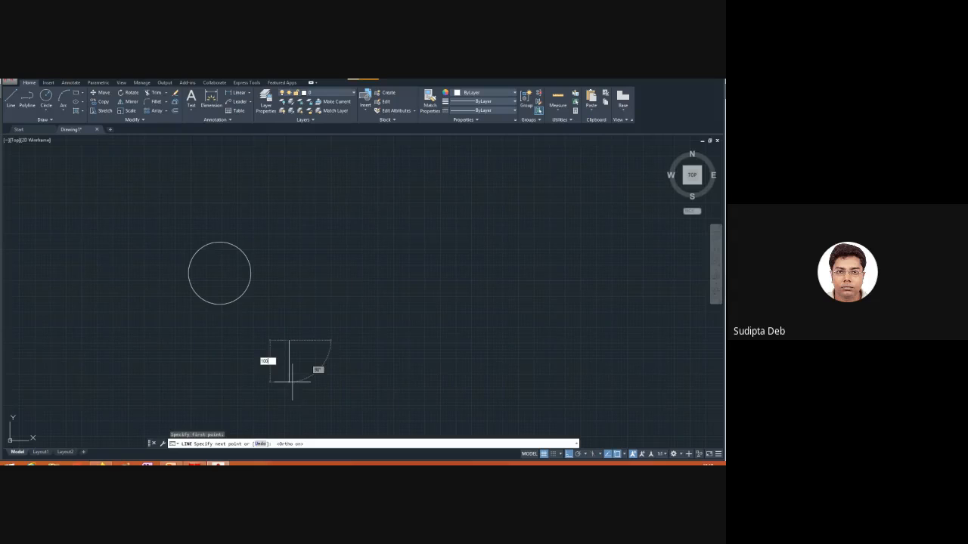
{"action": "key", "text": "Return"}
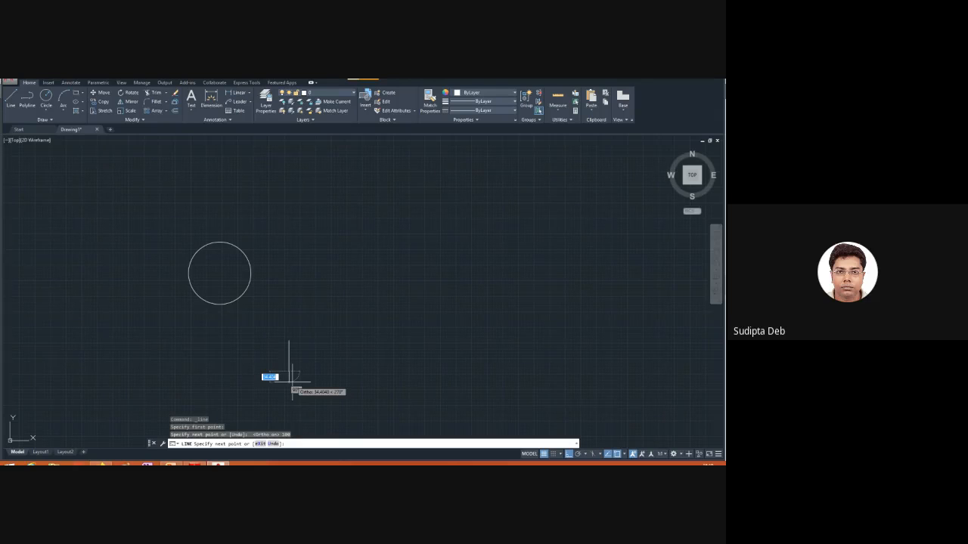
{"action": "key", "text": "Return"}
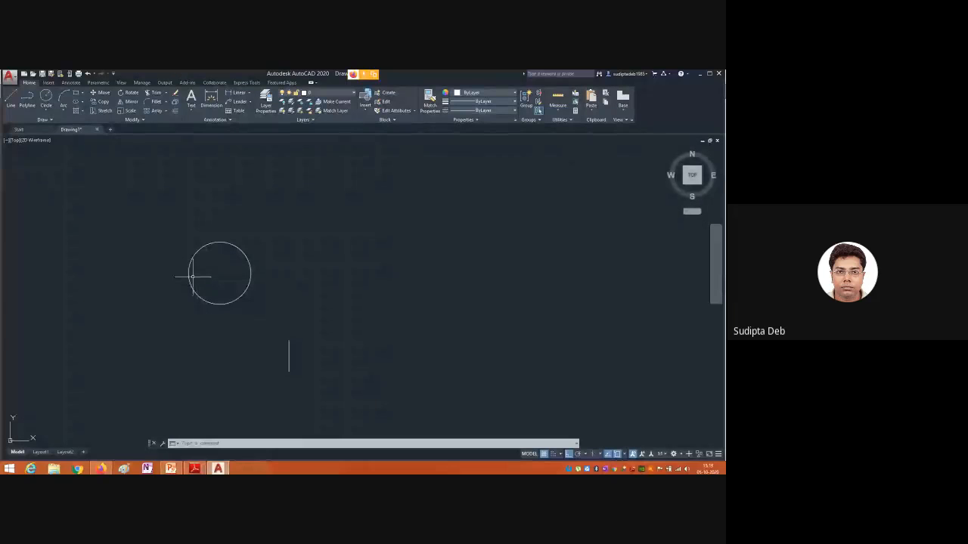
With Ortho off and the Tangent object snap enabled, draw a line from the vertical line's upper end tangent to the circle's lower left side.
{"action": "left_click", "coordinate": [11, 98]}
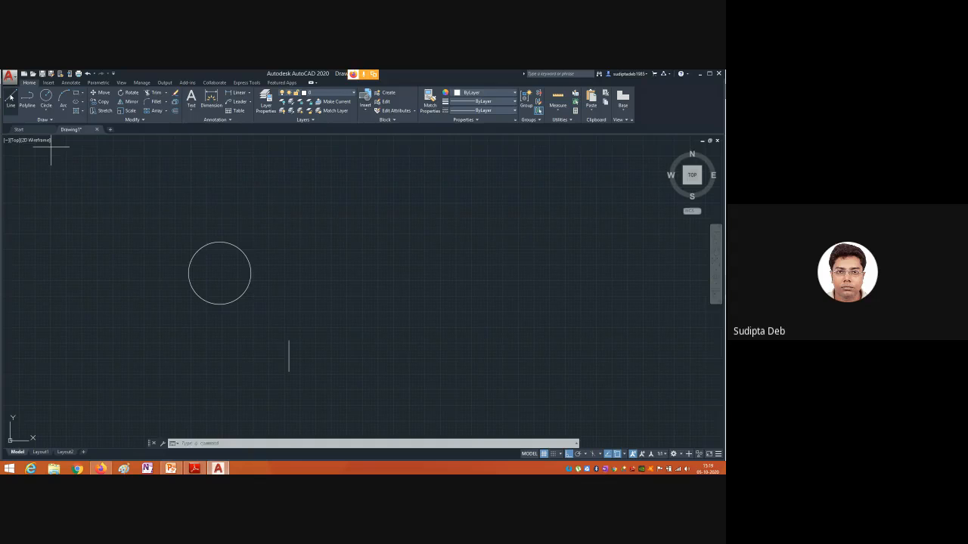
{"action": "left_click", "coordinate": [289, 341]}
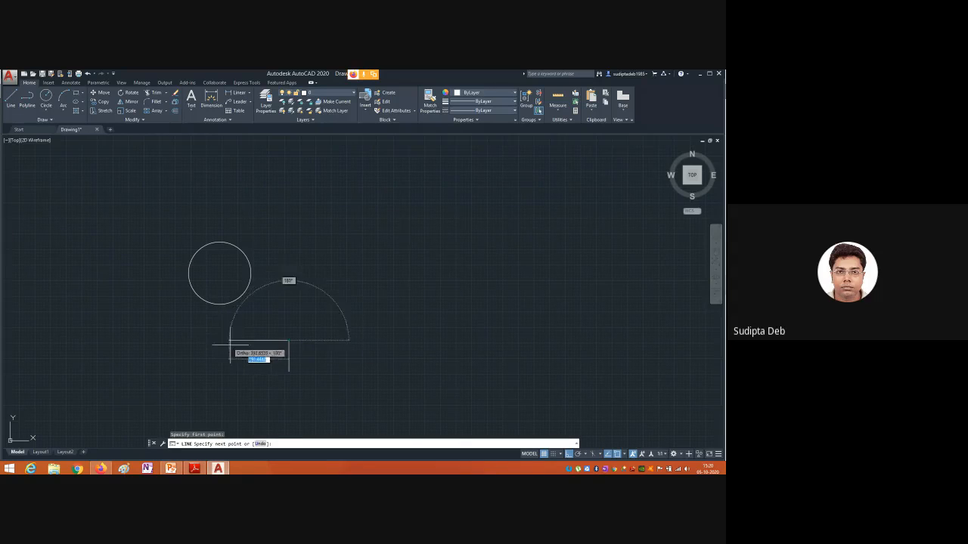
{"action": "left_click", "coordinate": [568, 455]}
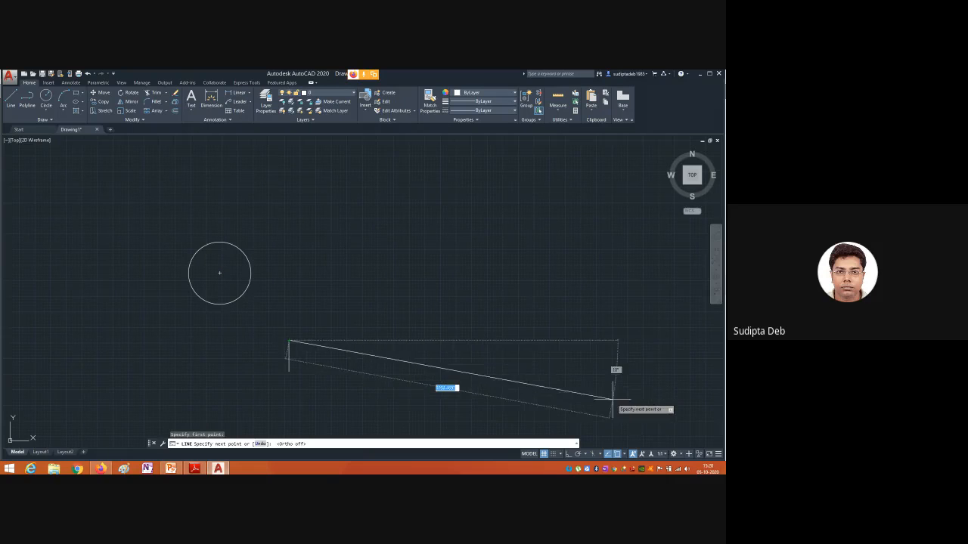
{"action": "left_click", "coordinate": [625, 455]}
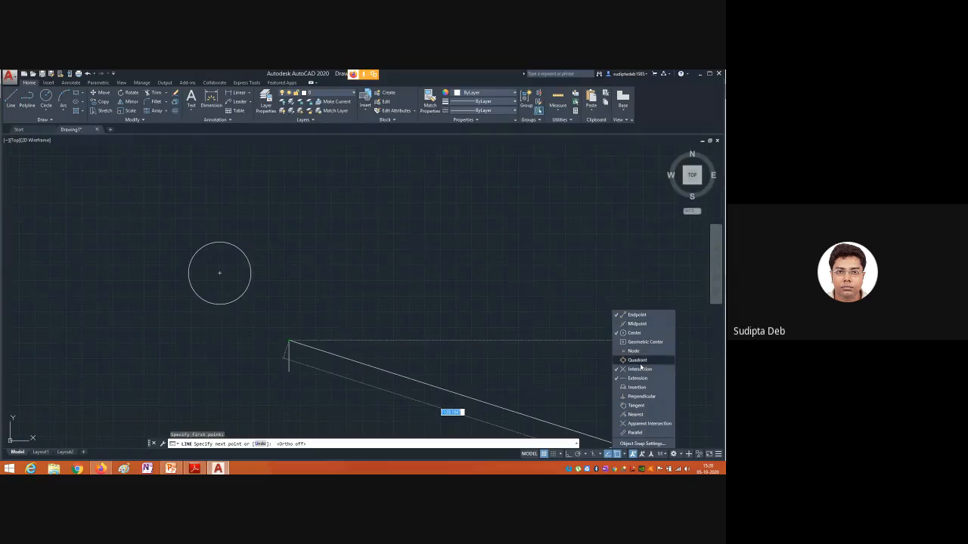
{"action": "left_click", "coordinate": [629, 408]}
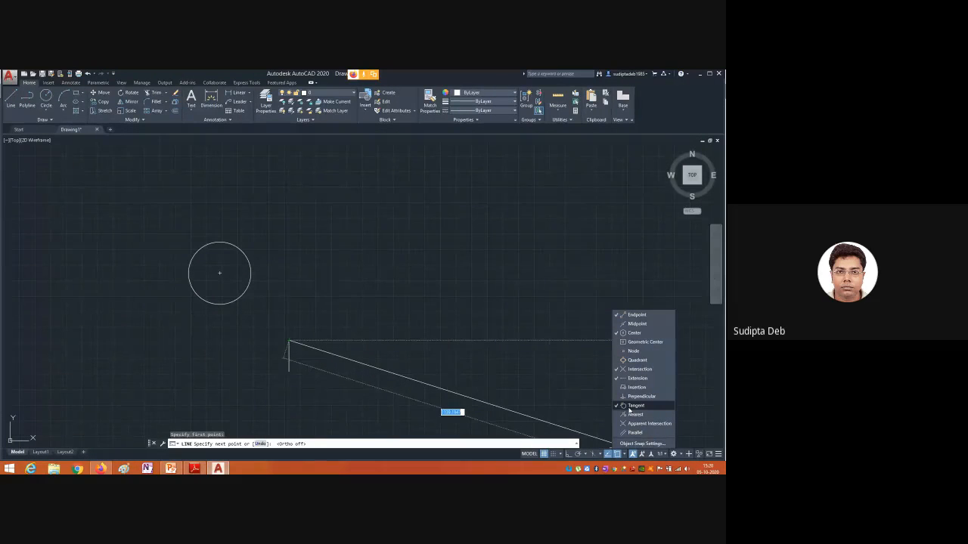
{"action": "left_click", "coordinate": [445, 331]}
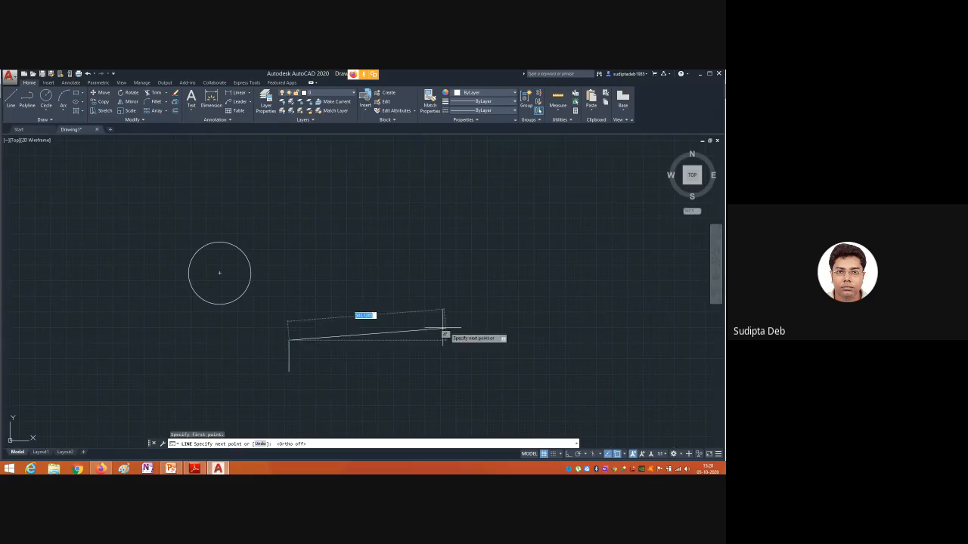
{"action": "left_click", "coordinate": [207, 301]}
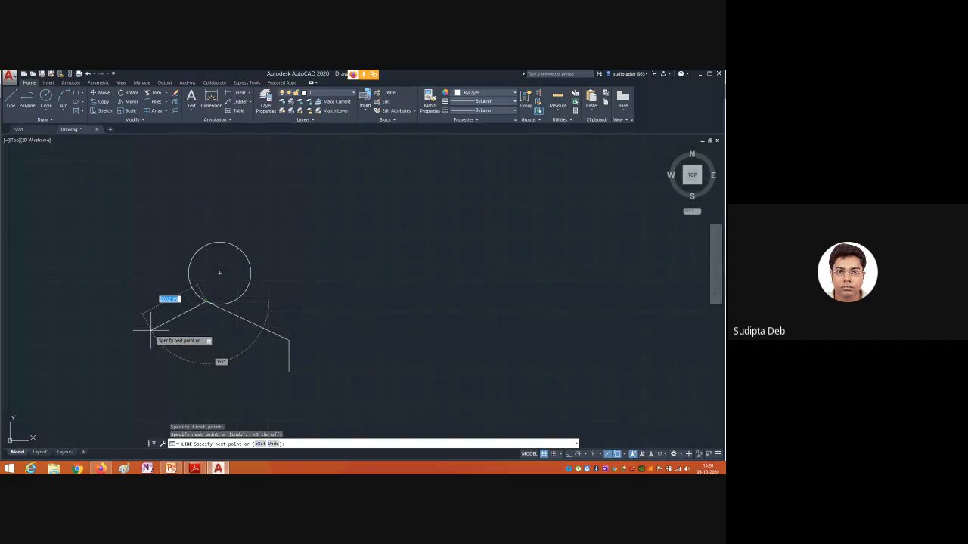
{"action": "key", "text": "Escape"}
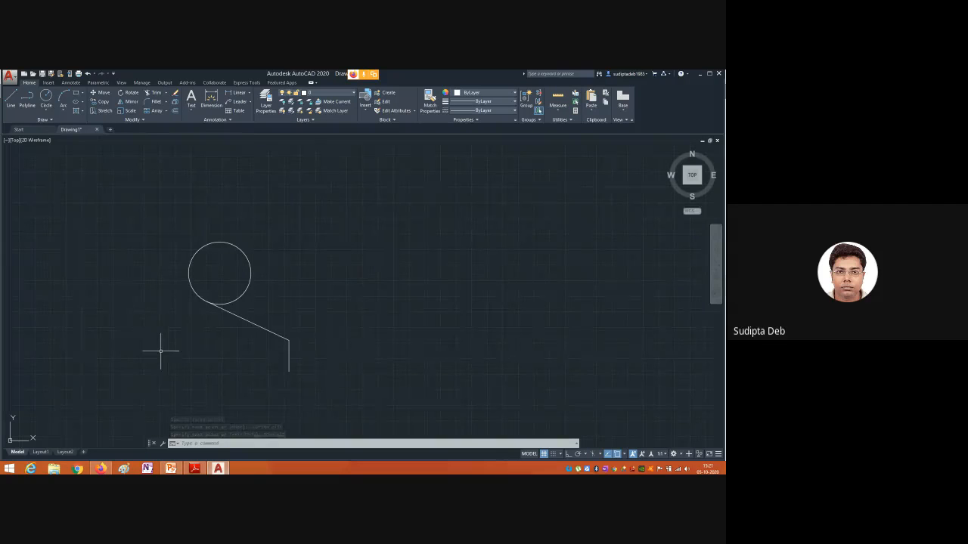
Draw a vertical line from the circle's centre upward past its top edge.
{"action": "left_click", "coordinate": [11, 98]}
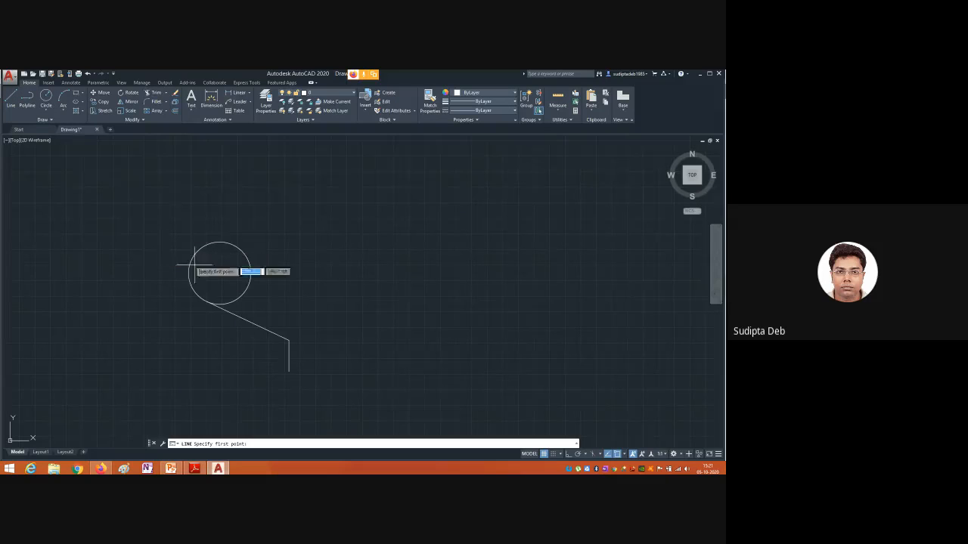
{"action": "left_click", "coordinate": [219, 272]}
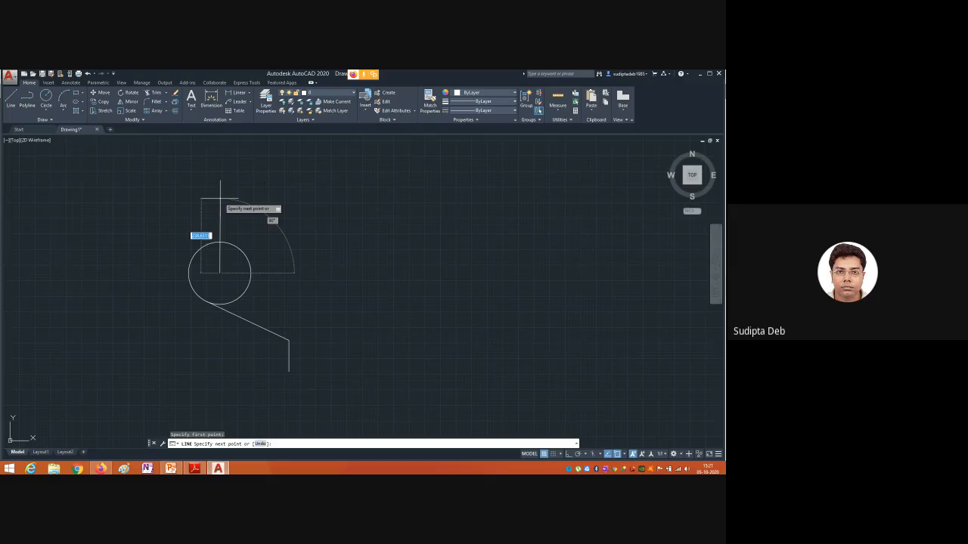
{"action": "left_click", "coordinate": [220, 199]}
{"action": "key", "text": "Escape"}
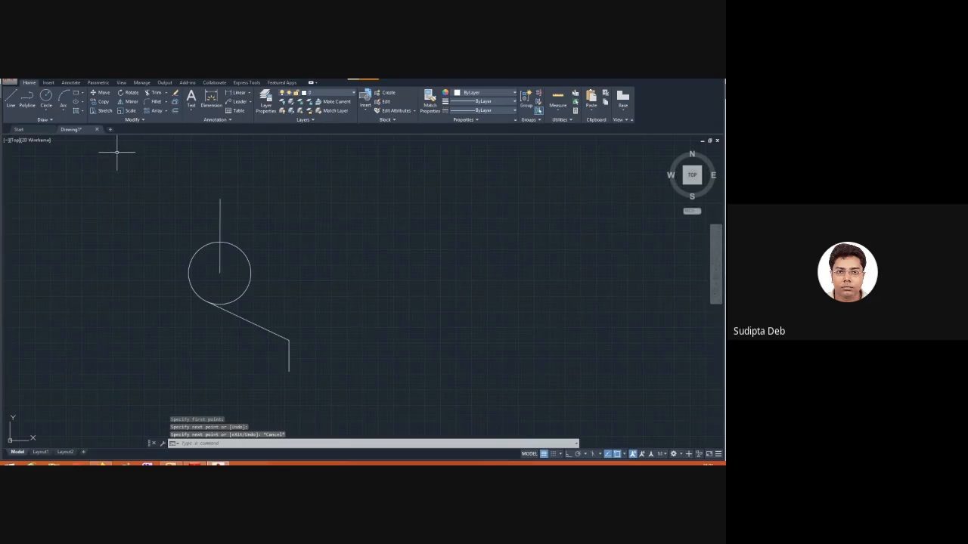
Trim away the circle's right side between the vertical line and the tangent point, and delete the vertical line through the centre.
{"action": "type", "text": "tr"}
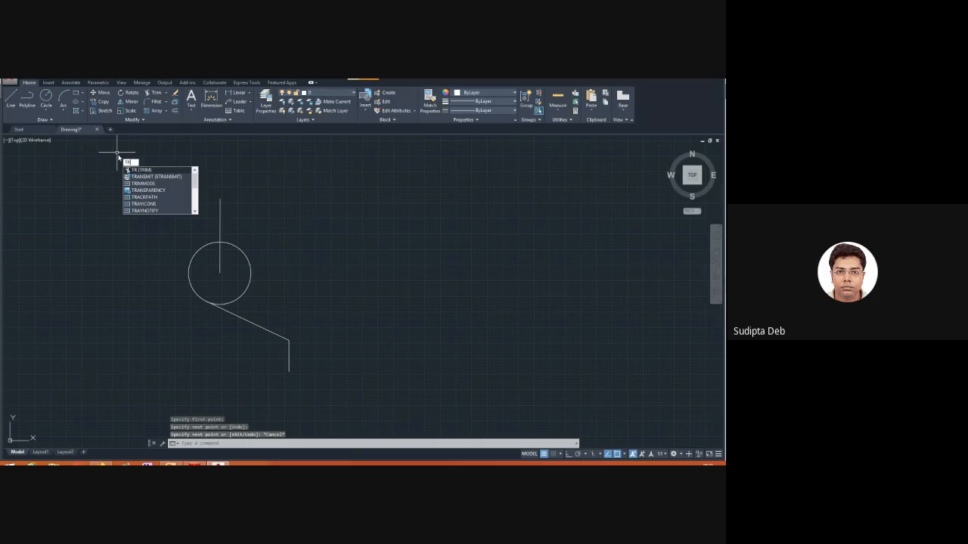
{"action": "key", "text": "Return"}
{"action": "key", "text": "Return"}
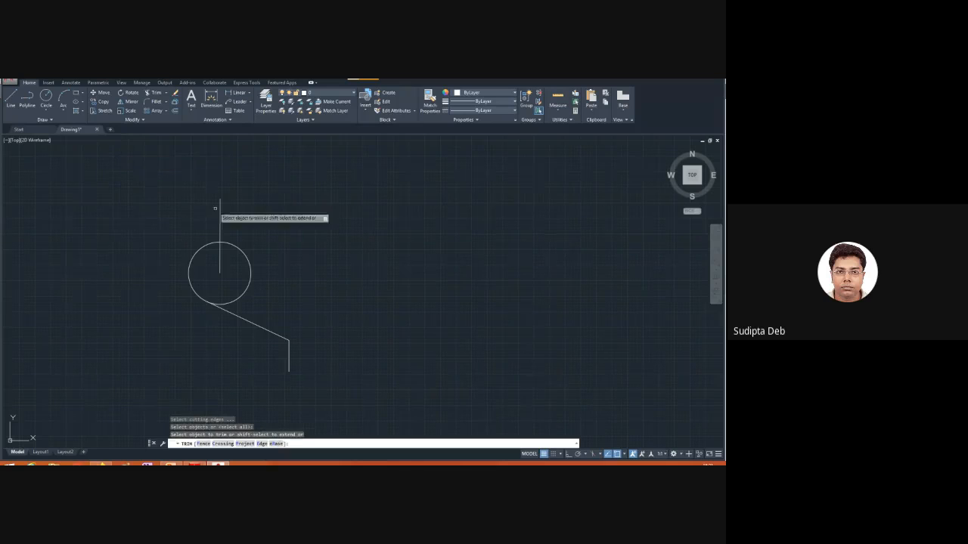
{"action": "left_click", "coordinate": [231, 246]}
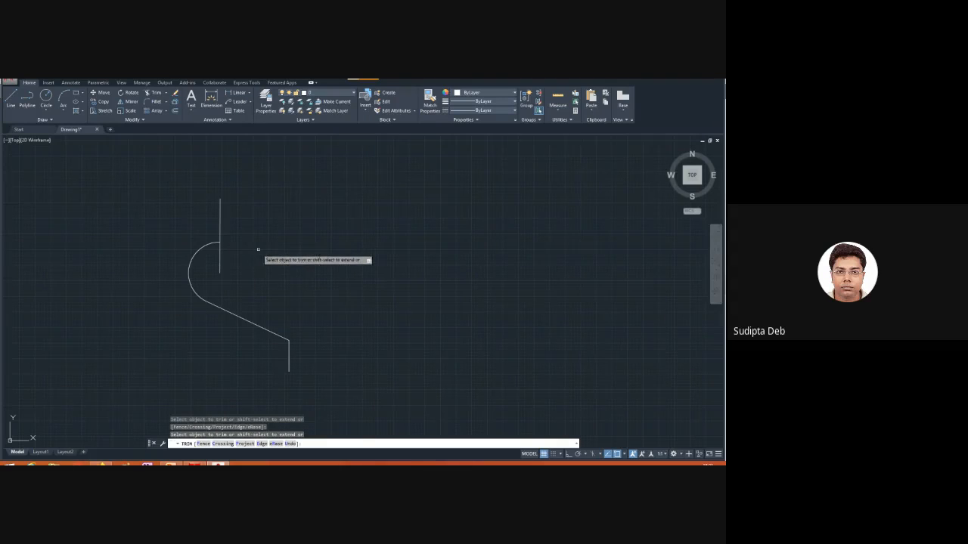
{"action": "key", "text": "Escape"}
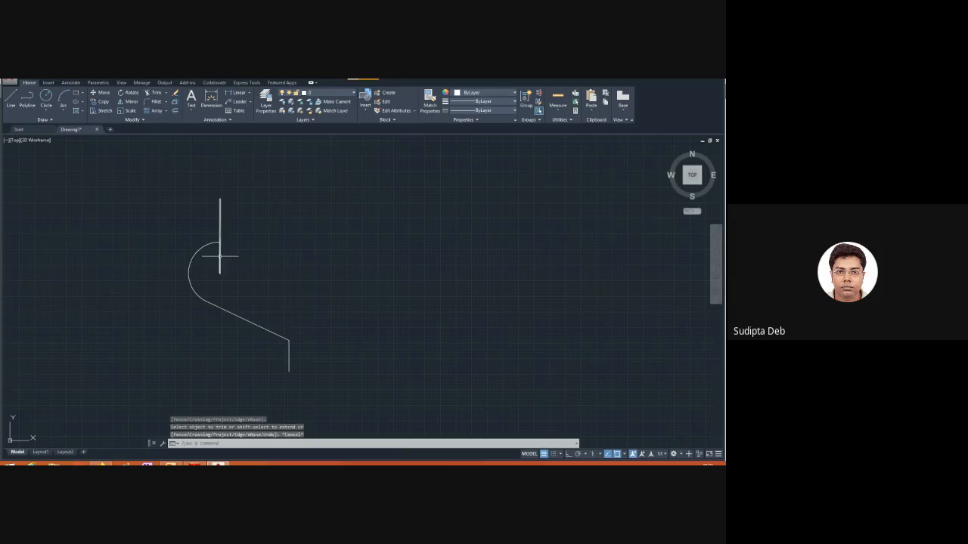
{"action": "left_click", "coordinate": [220, 254]}
{"action": "key", "text": "Delete"}
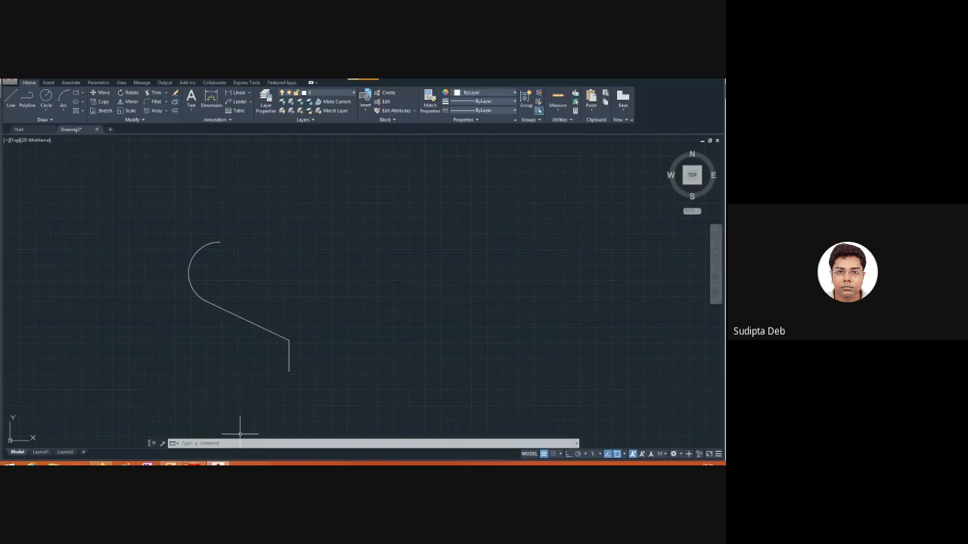
Switch to the lab manual PDF to view Figures 3 and 4, and check the chat messages in the Google Meet window.
{"action": "mouse_move", "coordinate": [194, 464]}
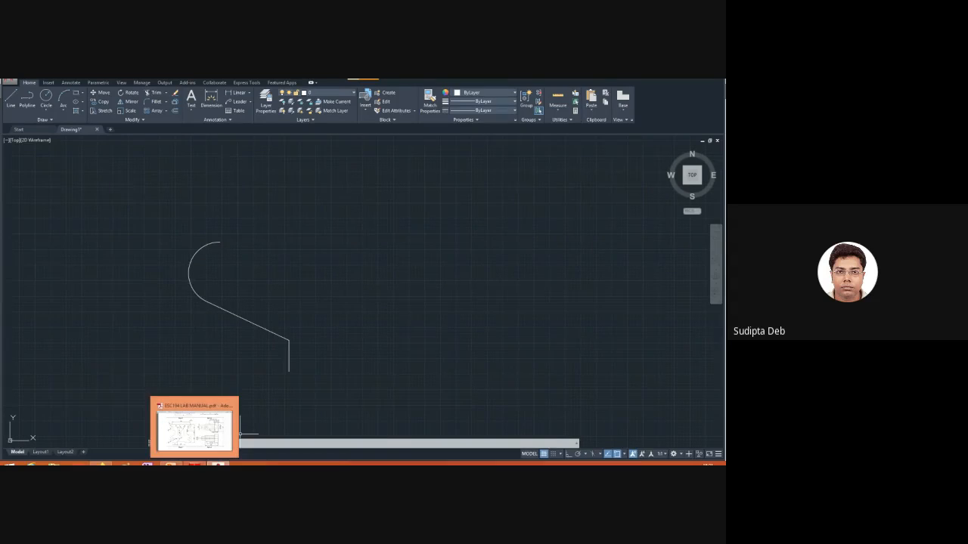
{"action": "left_click", "coordinate": [196, 435]}
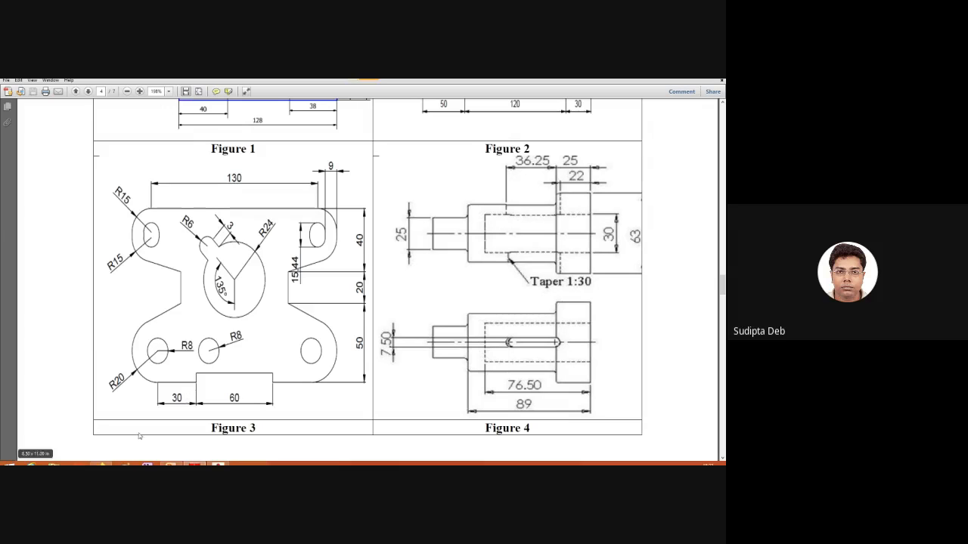
{"action": "left_click", "coordinate": [102, 463]}
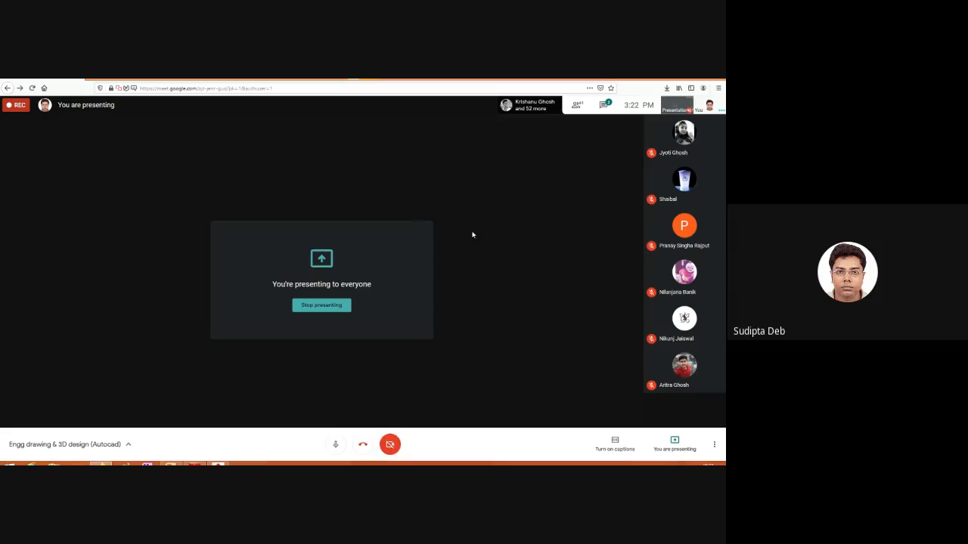
{"action": "left_click", "coordinate": [602, 106]}
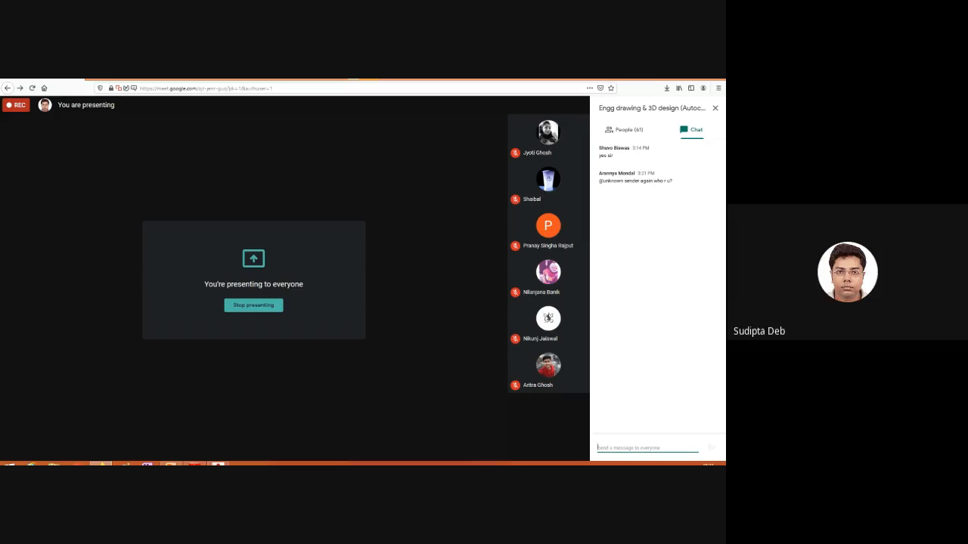
{"action": "mouse_move", "coordinate": [194, 463]}
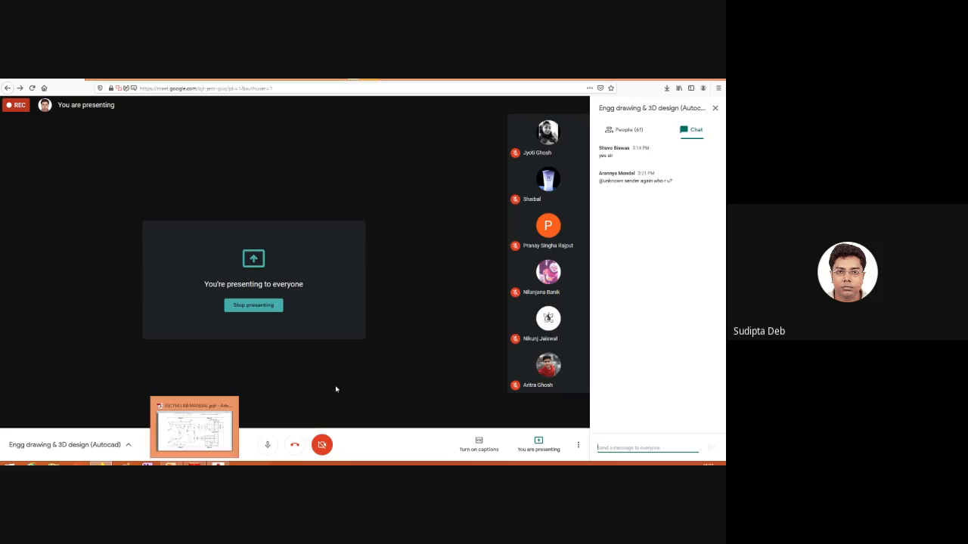
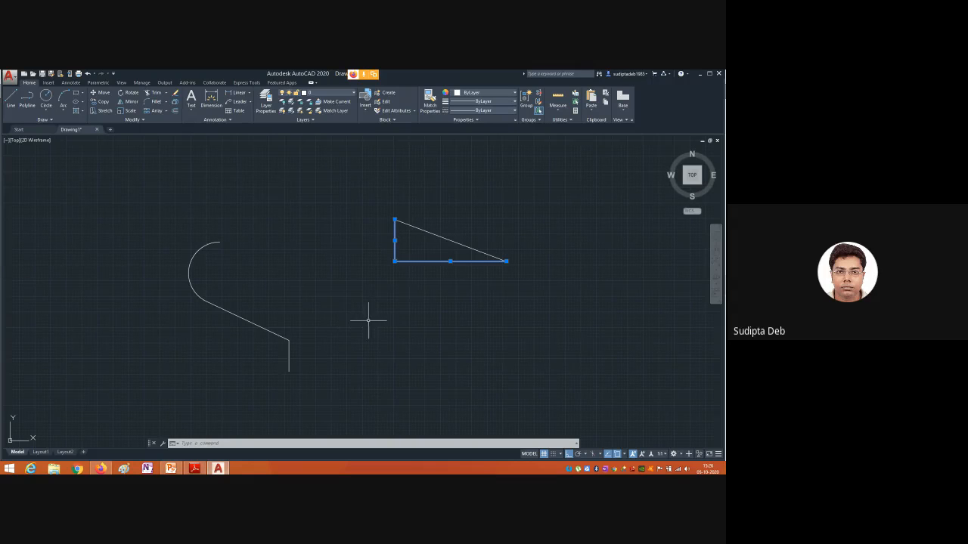
Draw a vertical line in the empty space to the right of the triangle.
{"action": "left_click", "coordinate": [10, 99]}
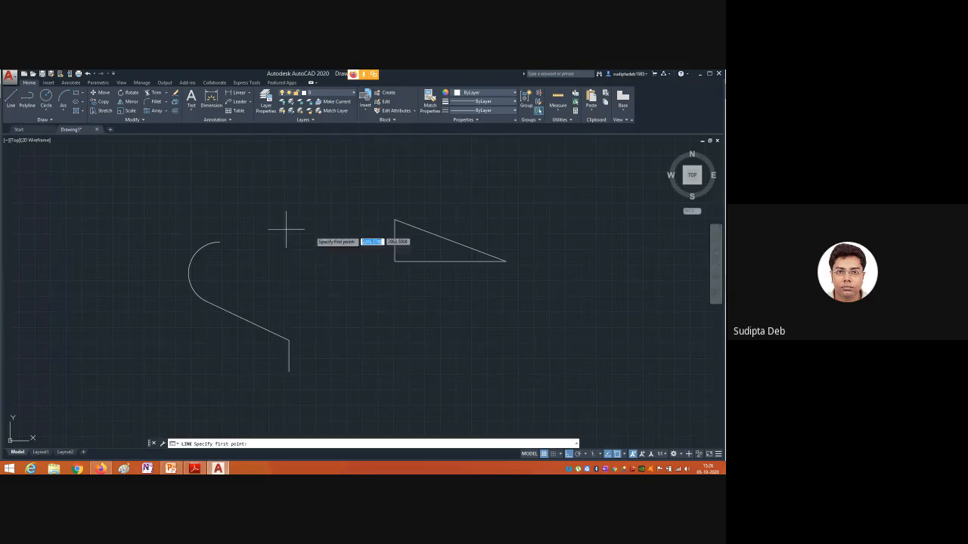
{"action": "left_click", "coordinate": [635, 219]}
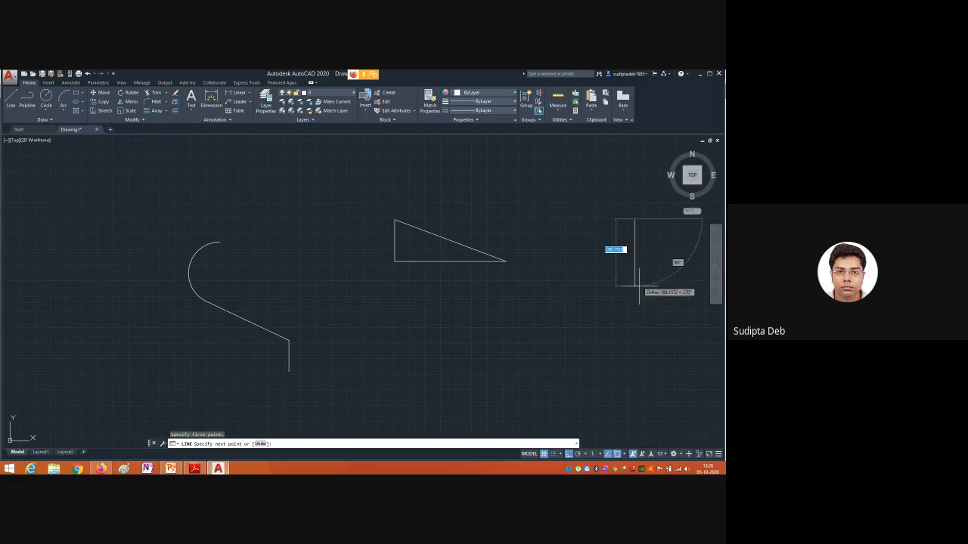
{"action": "left_click", "coordinate": [635, 350]}
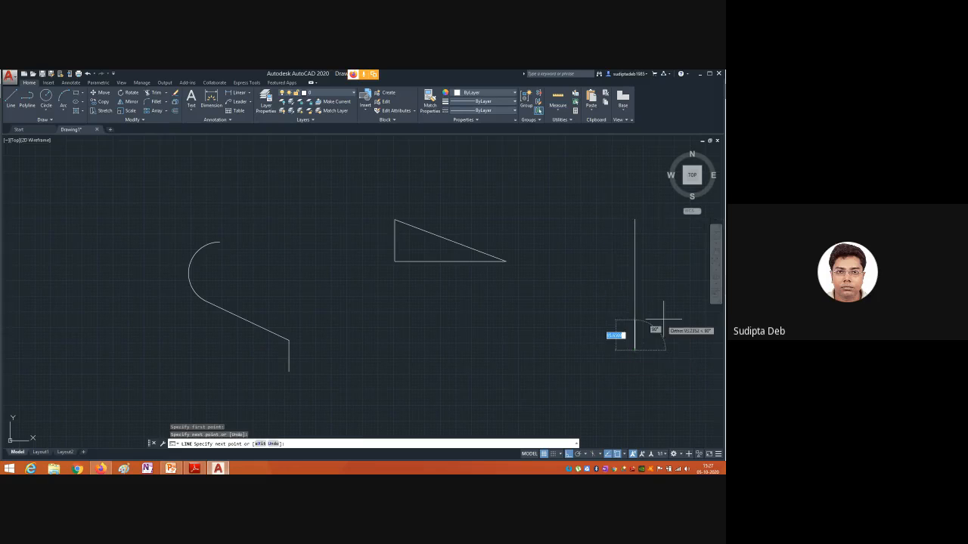
{"action": "key", "text": "Escape"}
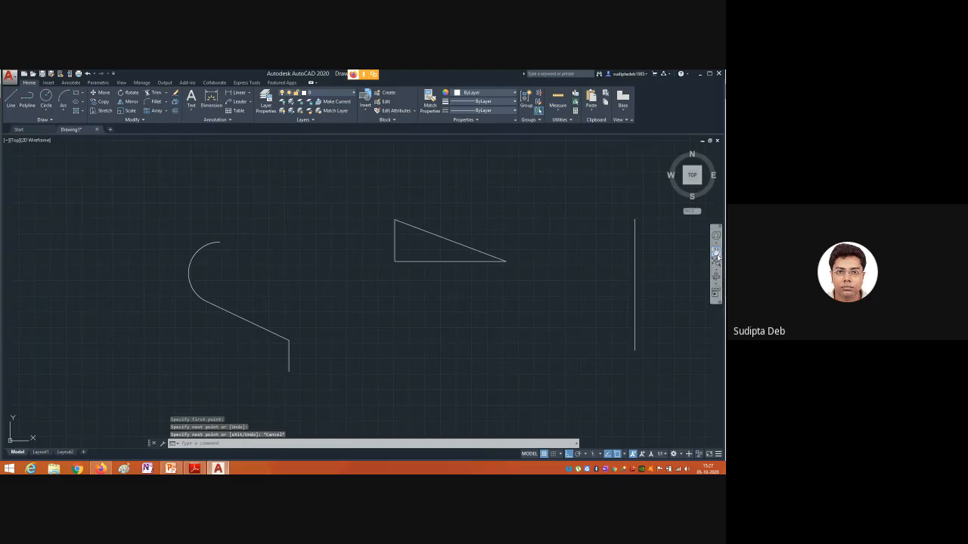
With Ortho off, draw a slanted line just right of the vertical line, leaning outward at its upper end.
{"action": "left_click", "coordinate": [716, 255]}
{"action": "left_click_drag", "start_coordinate": [627, 274], "coordinate": [358, 274]}
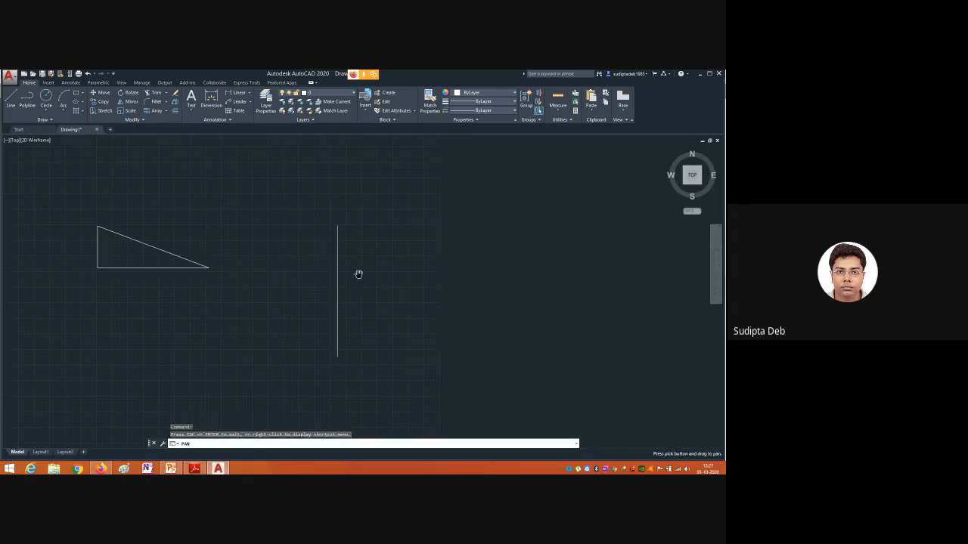
{"action": "left_click", "coordinate": [11, 98]}
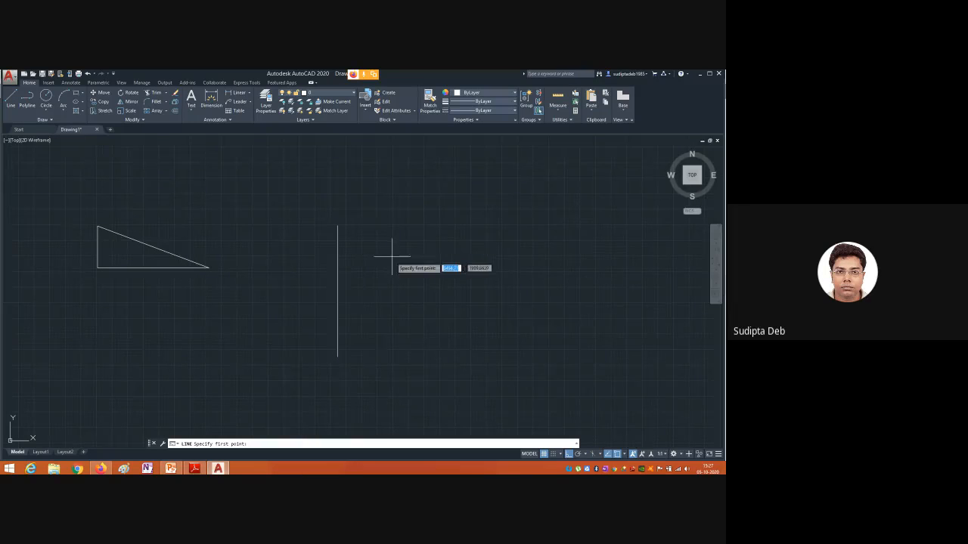
{"action": "left_click", "coordinate": [383, 228]}
{"action": "left_click", "coordinate": [569, 454]}
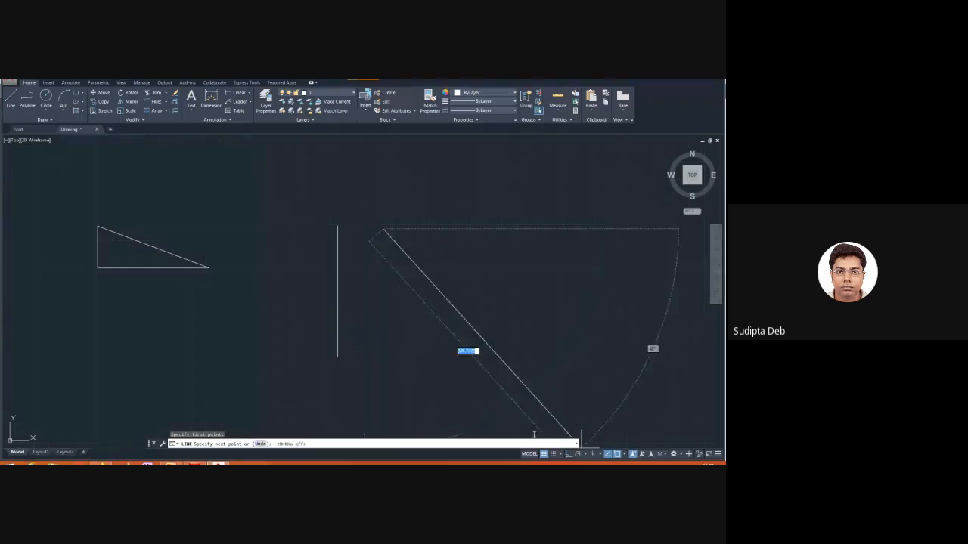
{"action": "left_click", "coordinate": [356, 341]}
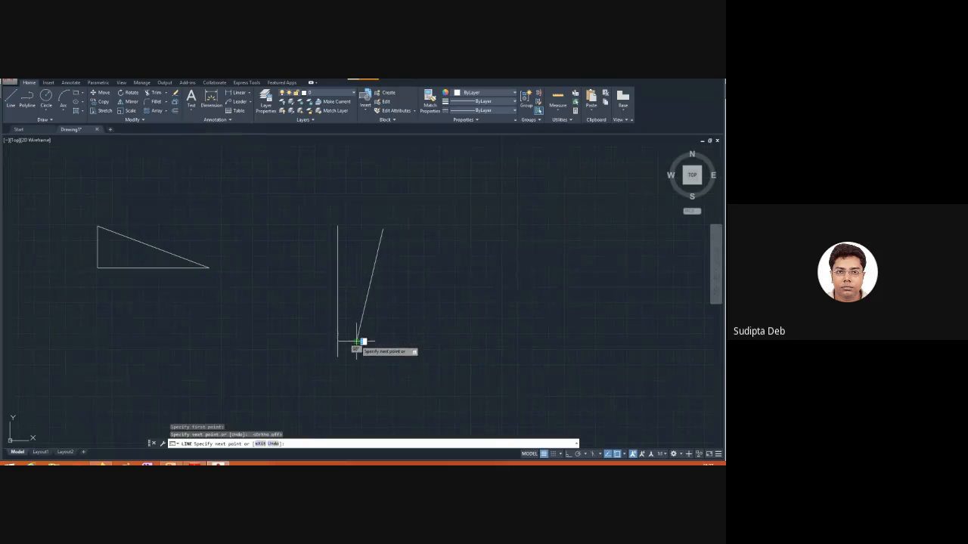
{"action": "key", "text": "Escape"}
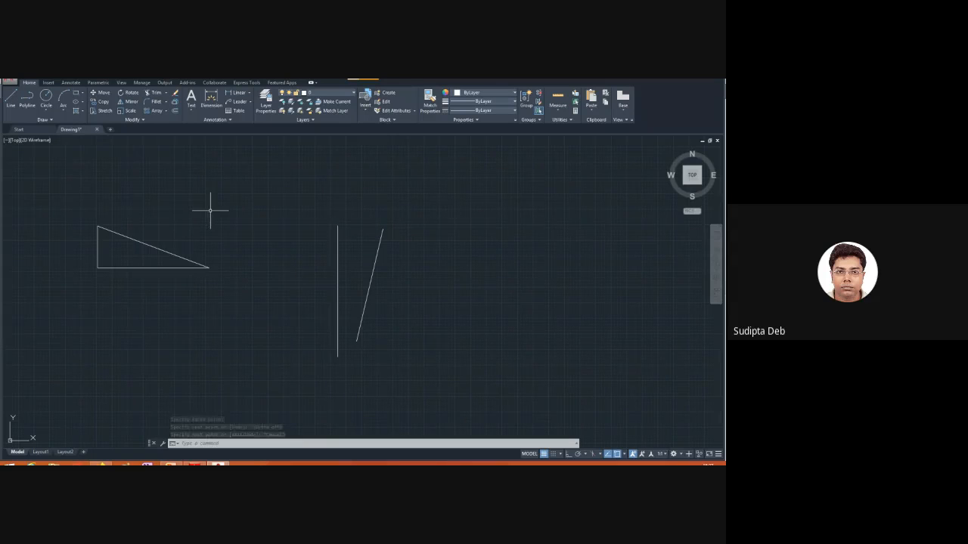
Mirror the slanted line about the vertical line, keeping the source object.
{"action": "type", "text": "mi"}
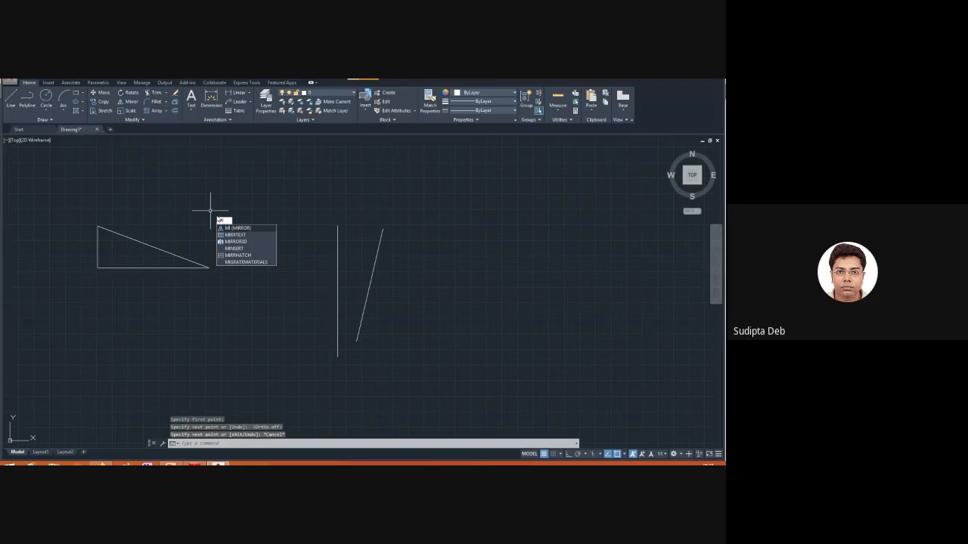
{"action": "key", "text": "Return"}
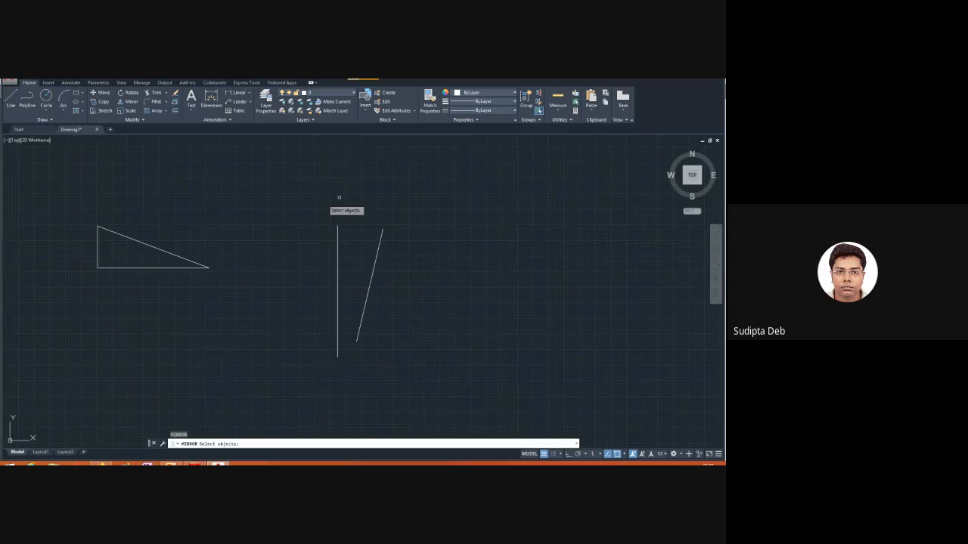
{"action": "left_click", "coordinate": [379, 239]}
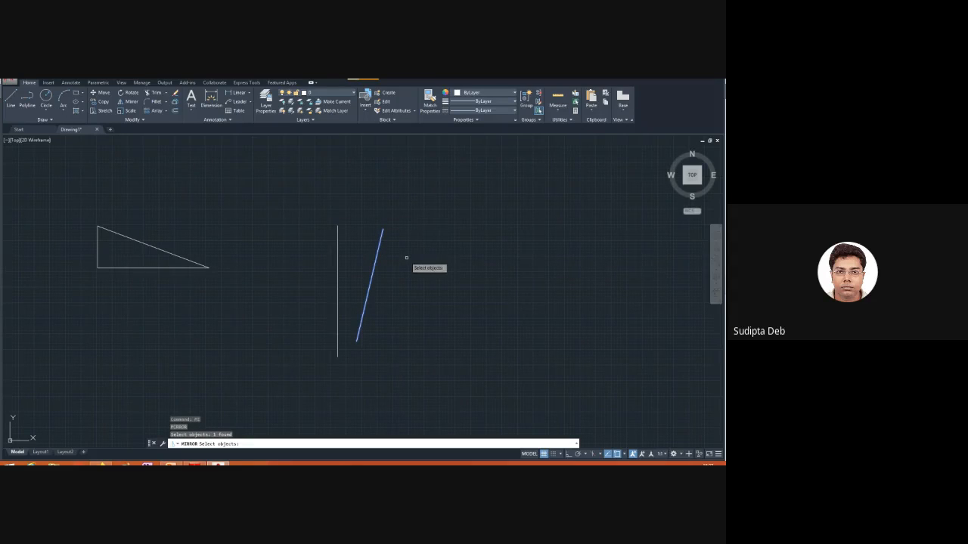
{"action": "key", "text": "Return"}
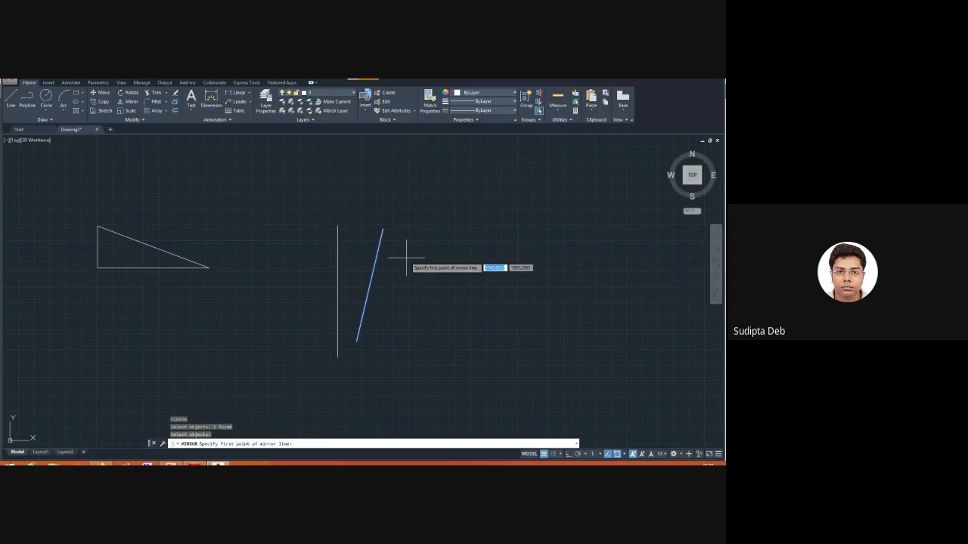
{"action": "left_click", "coordinate": [337, 226]}
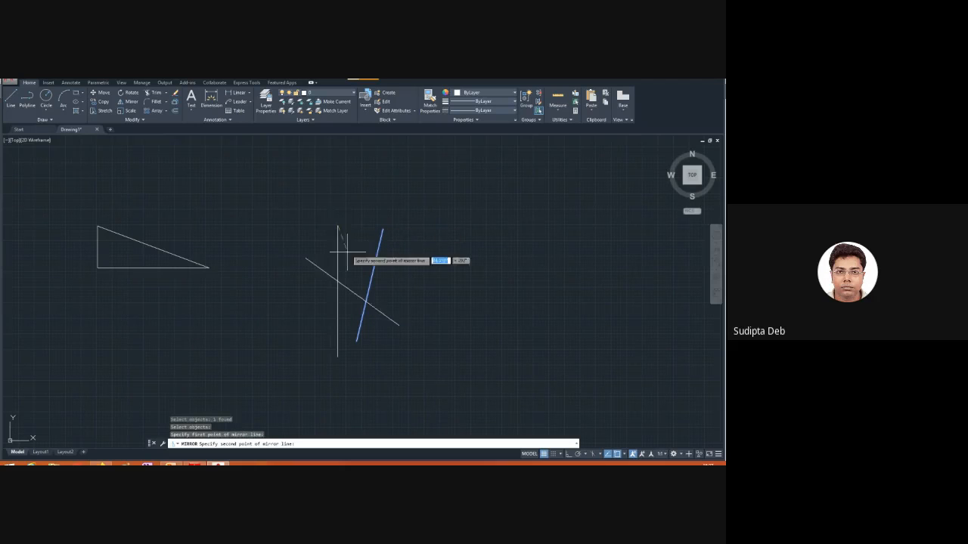
{"action": "left_click", "coordinate": [337, 358]}
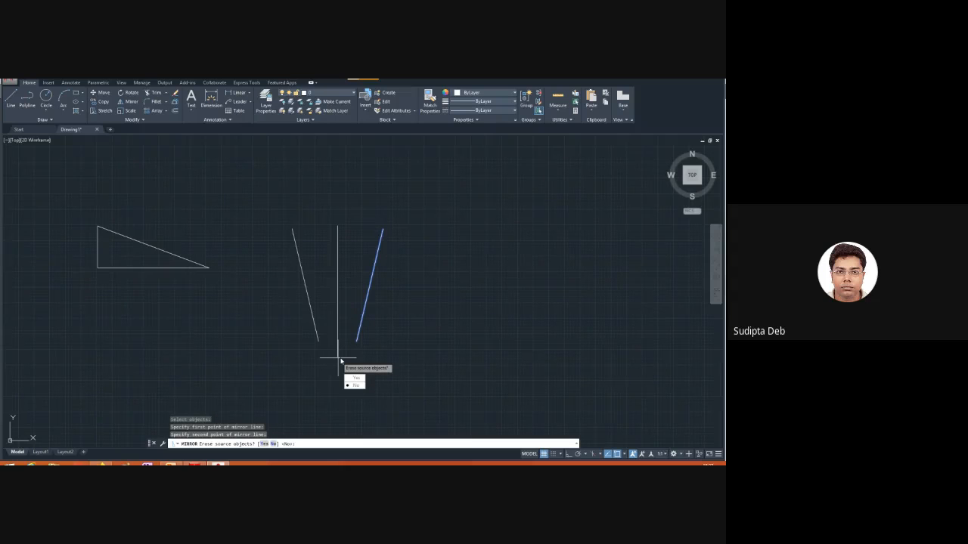
{"action": "key", "text": "Return"}
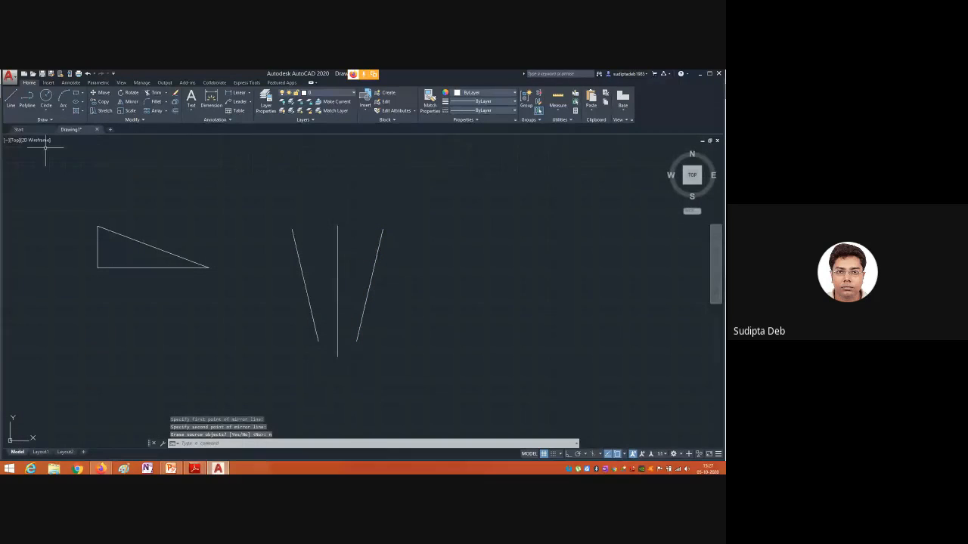
Close the shape into a trapezoid by joining the slanted lines' upper and lower ends, and delete the vertical mirror line.
{"action": "left_click", "coordinate": [11, 99]}
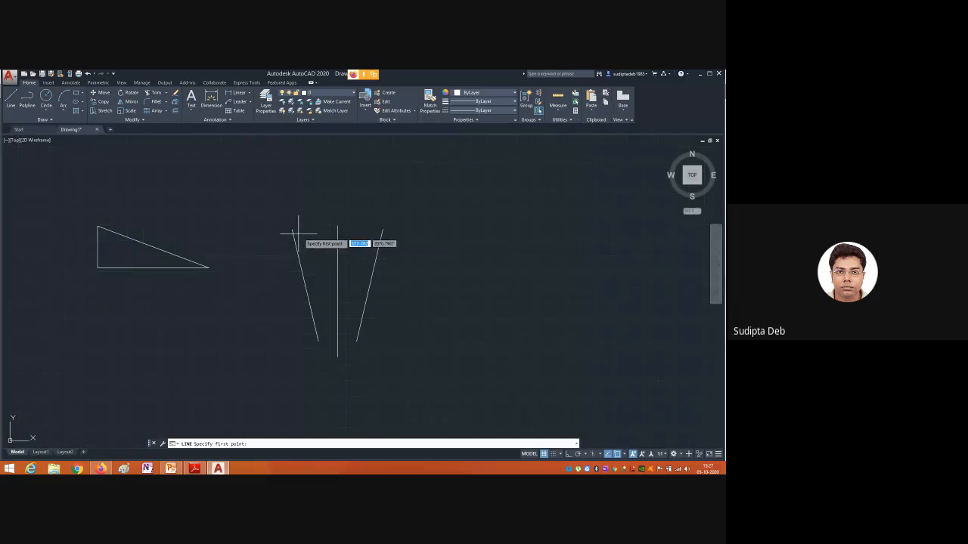
{"action": "left_click", "coordinate": [292, 228]}
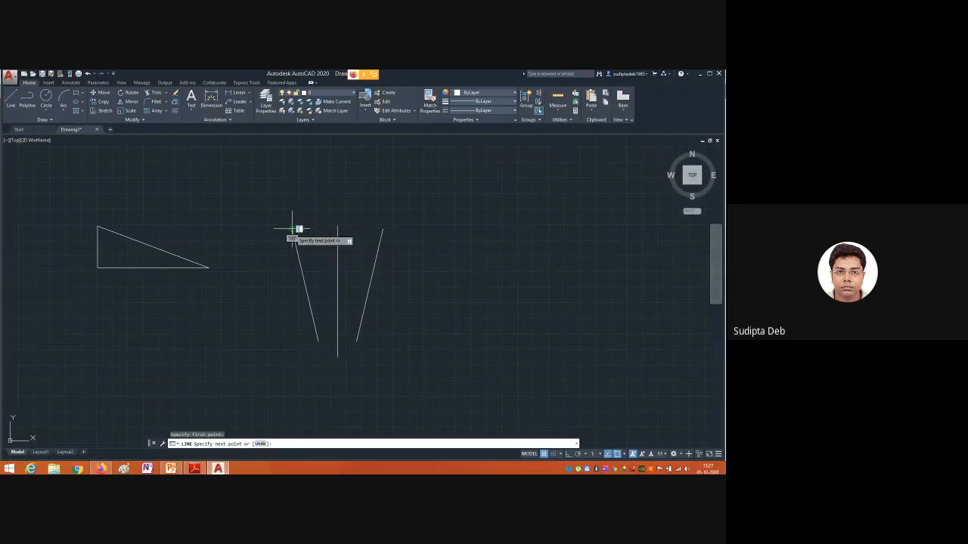
{"action": "left_click", "coordinate": [382, 228]}
{"action": "key", "text": "Escape"}
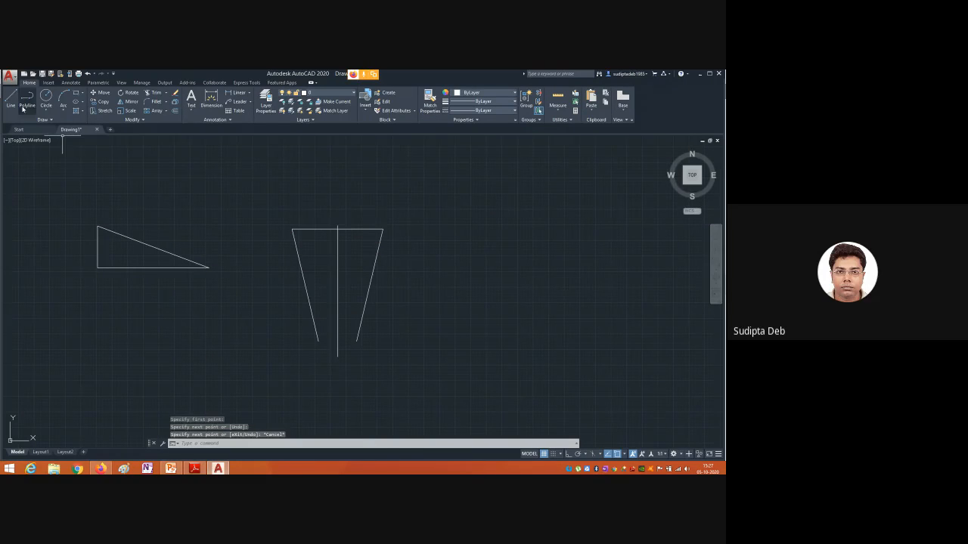
{"action": "left_click", "coordinate": [10, 100]}
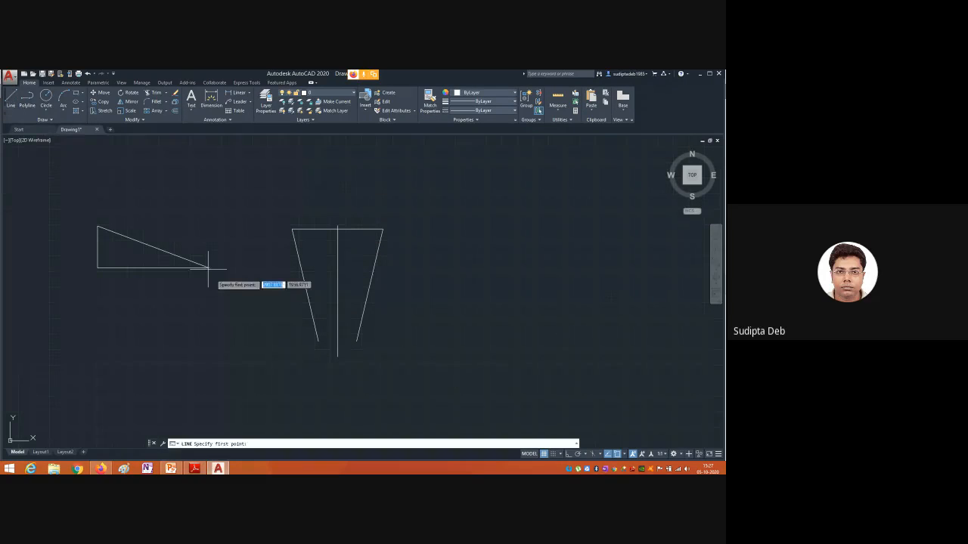
{"action": "left_click", "coordinate": [318, 341]}
{"action": "left_click", "coordinate": [357, 341]}
{"action": "key", "text": "Escape"}
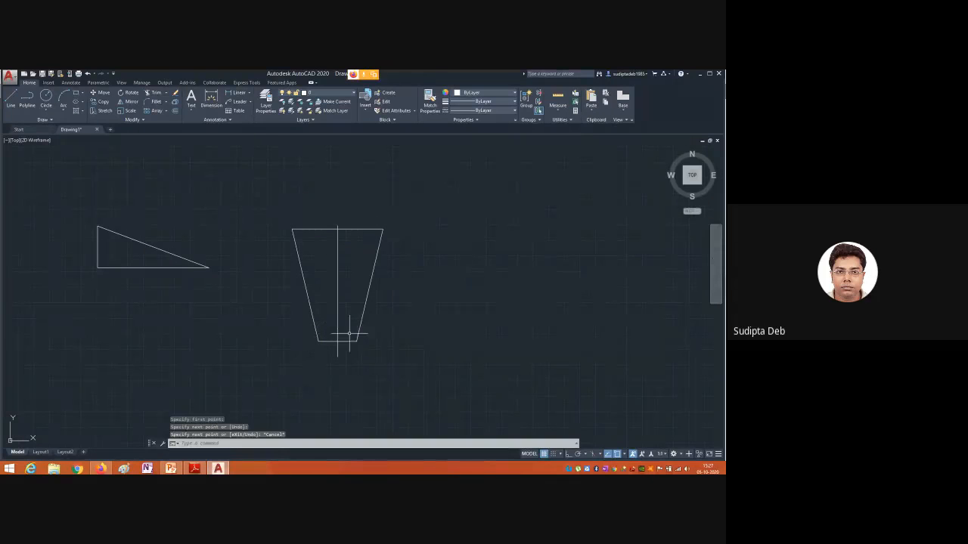
{"action": "left_click", "coordinate": [337, 315]}
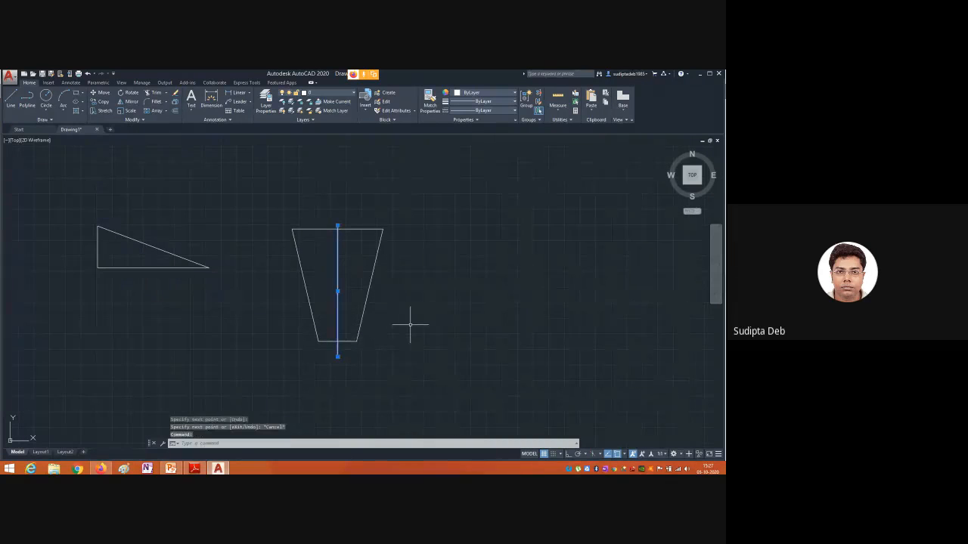
{"action": "key", "text": "Delete"}
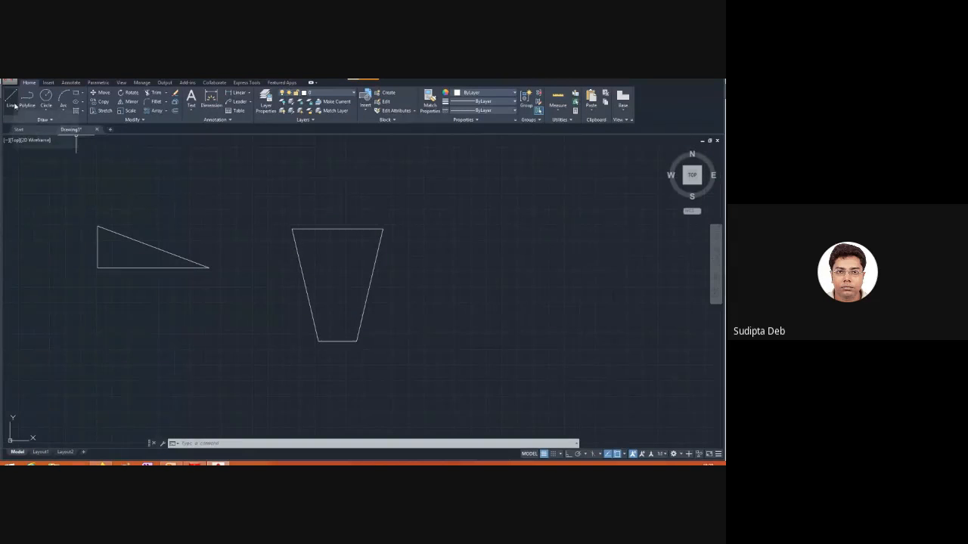
{"action": "left_click", "coordinate": [15, 102]}
{"action": "left_click", "coordinate": [292, 229]}
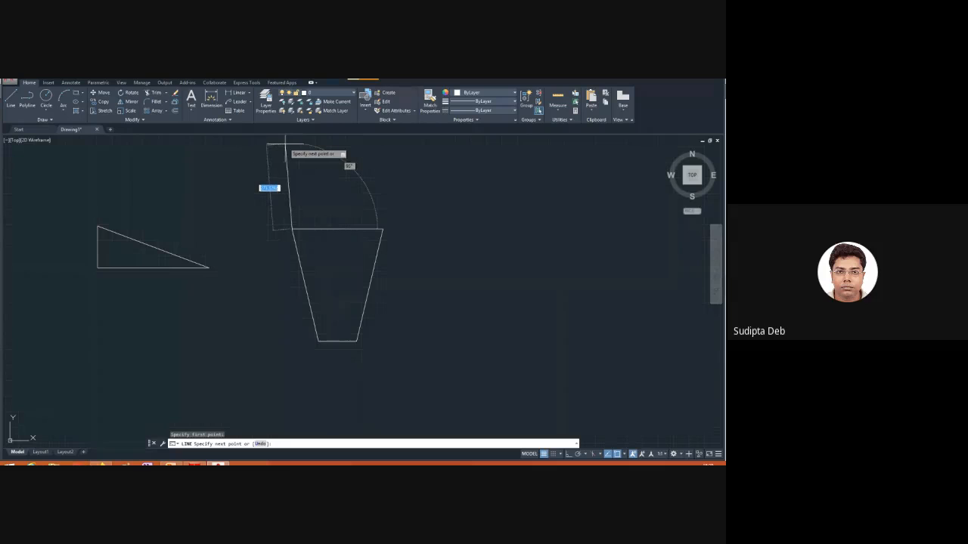
{"action": "key", "text": "Escape"}
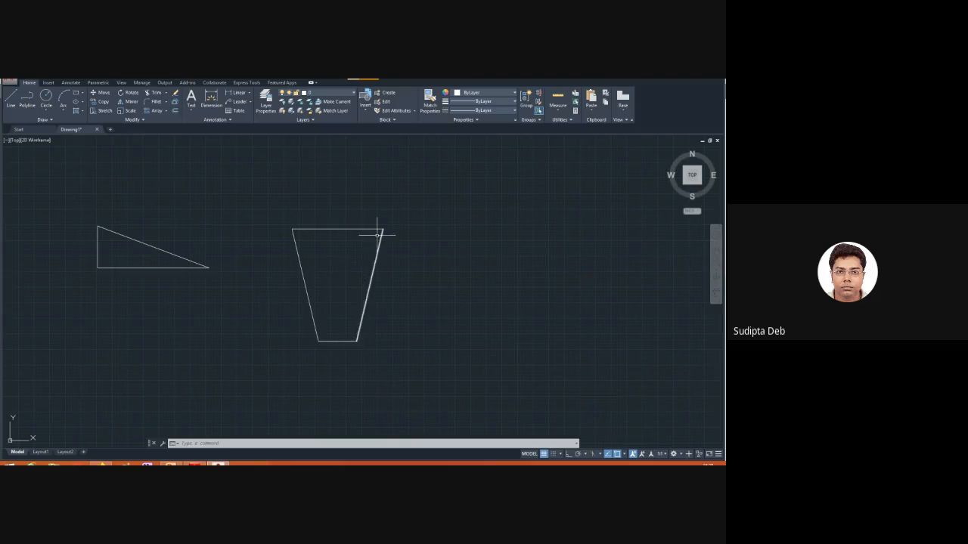
Draw a vertical line from the trapezoid's lower right corner upward past its top edge.
{"action": "left_click", "coordinate": [10, 97]}
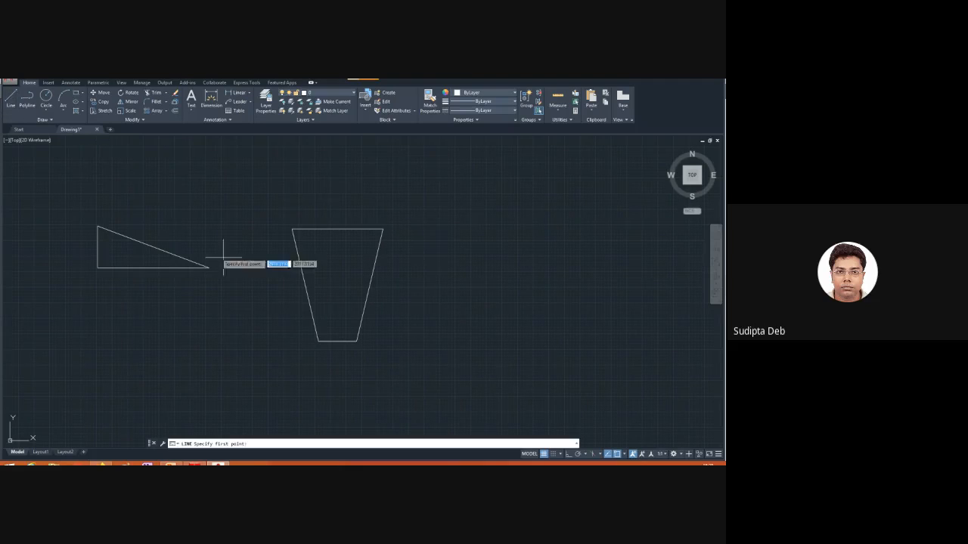
{"action": "left_click", "coordinate": [356, 340]}
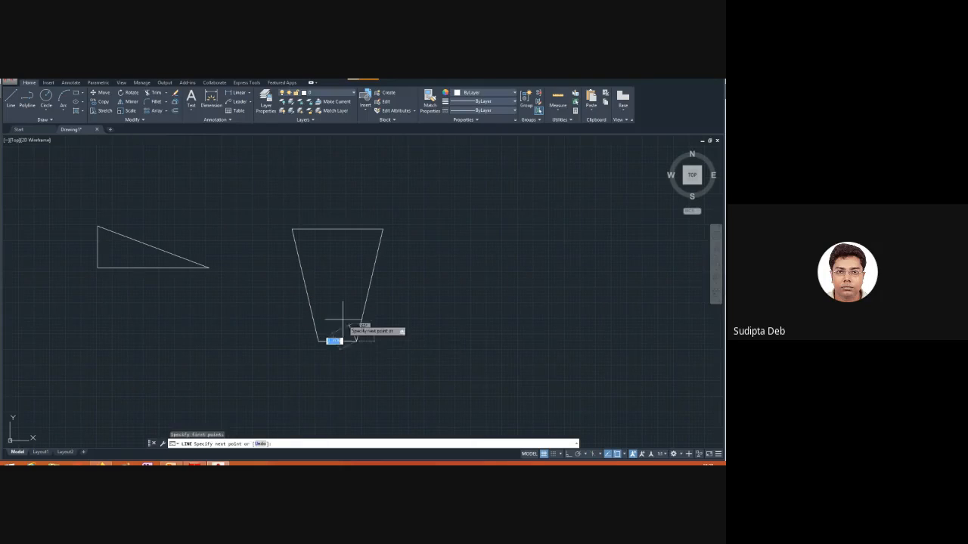
{"action": "left_click", "coordinate": [356, 193]}
{"action": "key", "text": "Escape"}
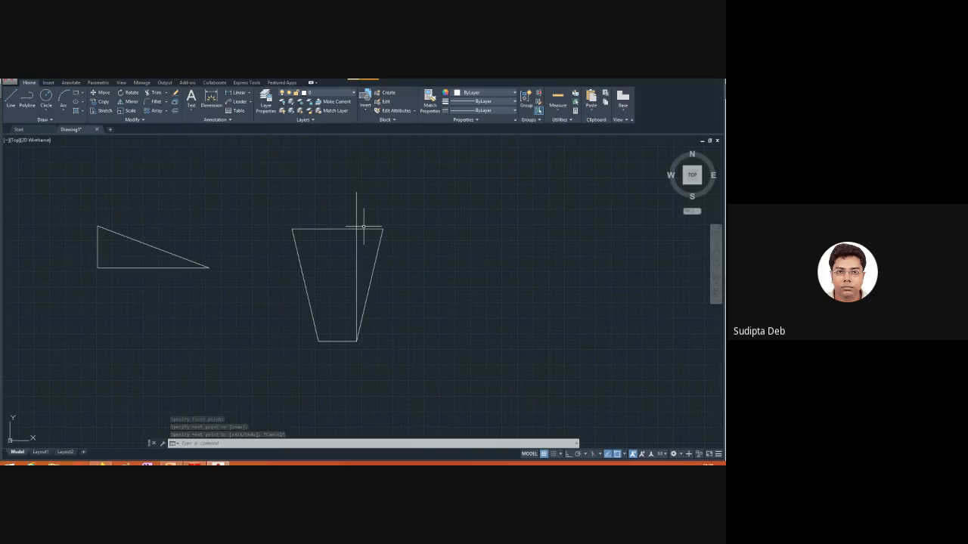
{"action": "key", "text": "Escape"}
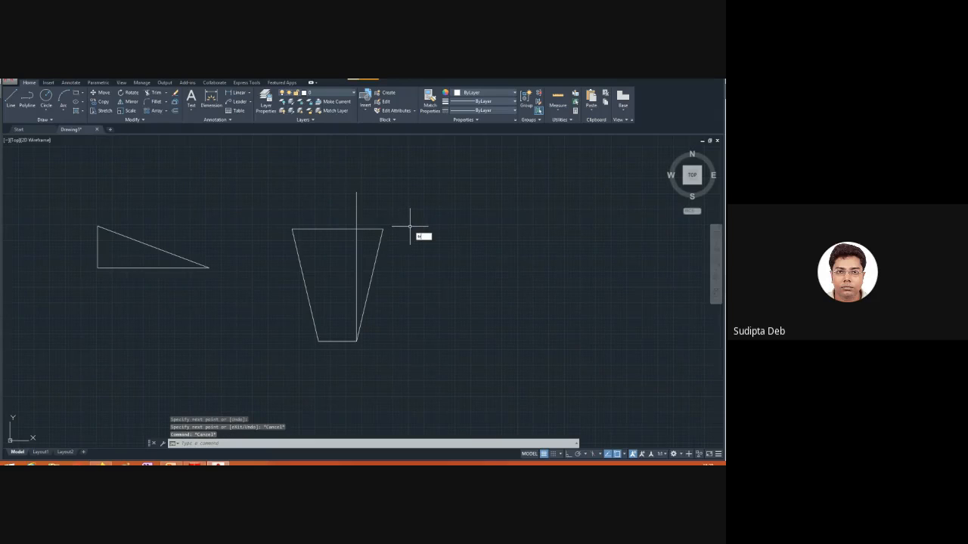
Trim away the top edge left of the vertical line and the part of the vertical line above the top edge.
{"action": "type", "text": "tr"}
{"action": "key", "text": "Return"}
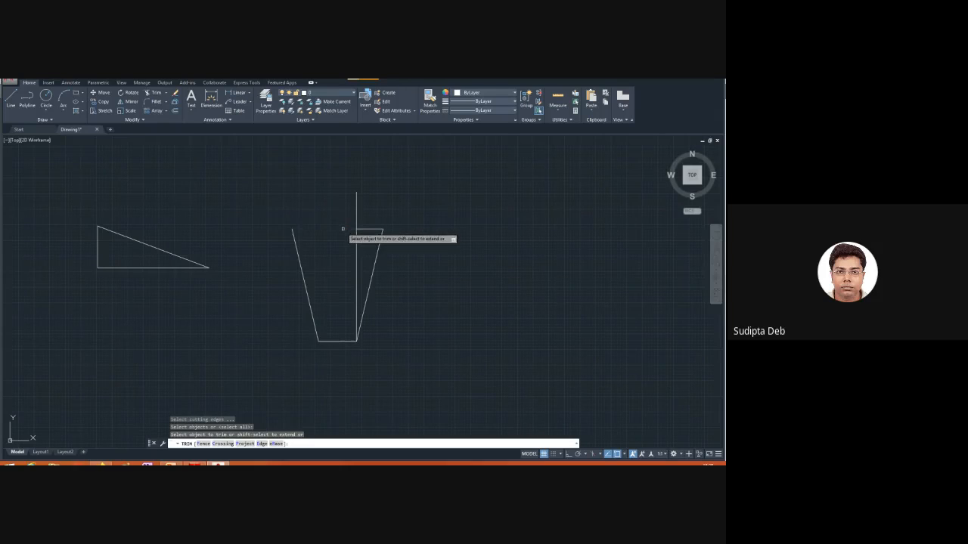
{"action": "left_click", "coordinate": [341, 341]}
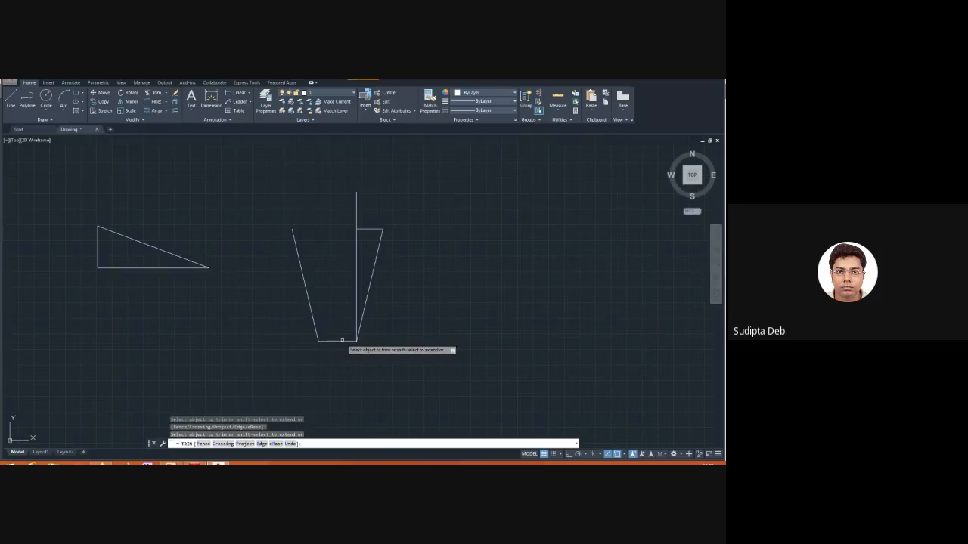
{"action": "left_click", "coordinate": [356, 205]}
{"action": "key", "text": "Escape"}
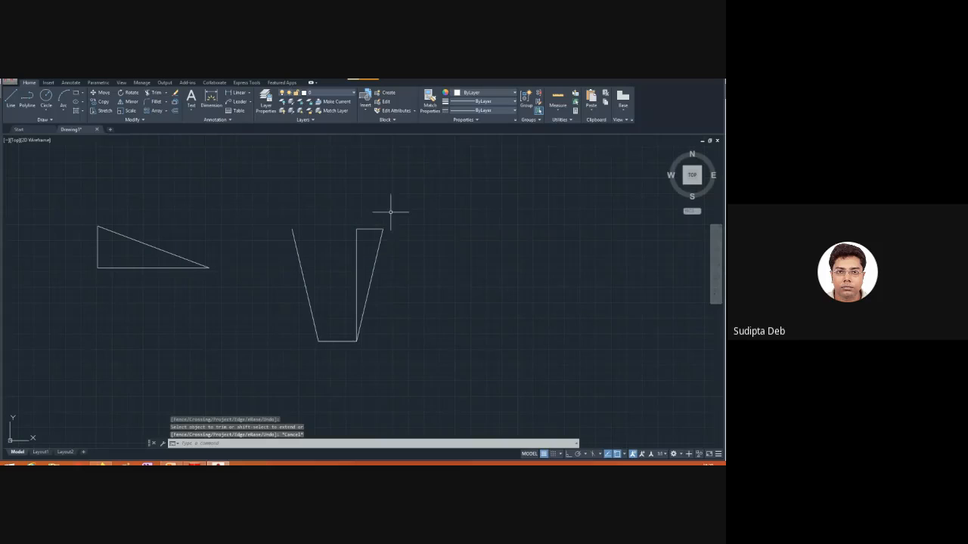
Select the short remaining top segment and the vertical line to highlight the two legs beside the right slanted side.
{"action": "left_click", "coordinate": [369, 228]}
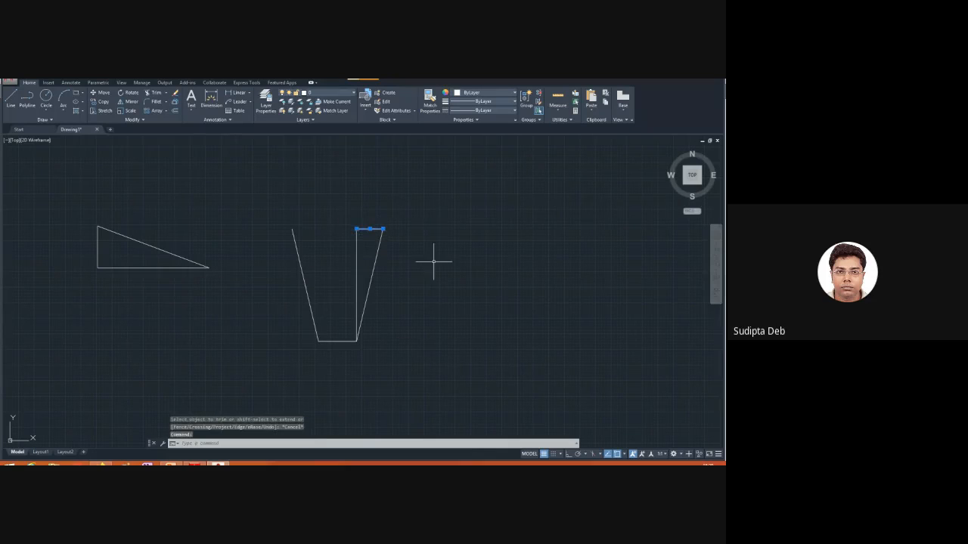
{"action": "left_click", "coordinate": [356, 261]}
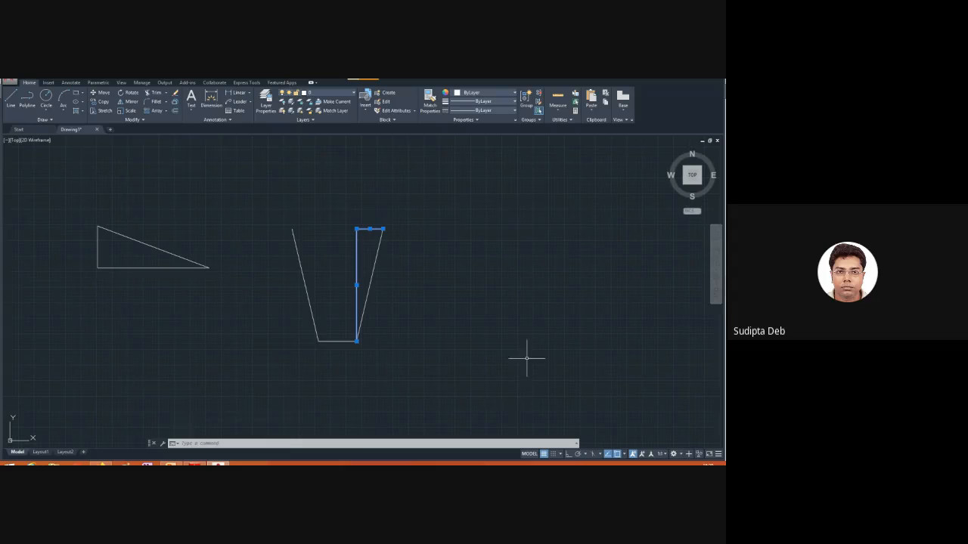
{"action": "mouse_move", "coordinate": [194, 464]}
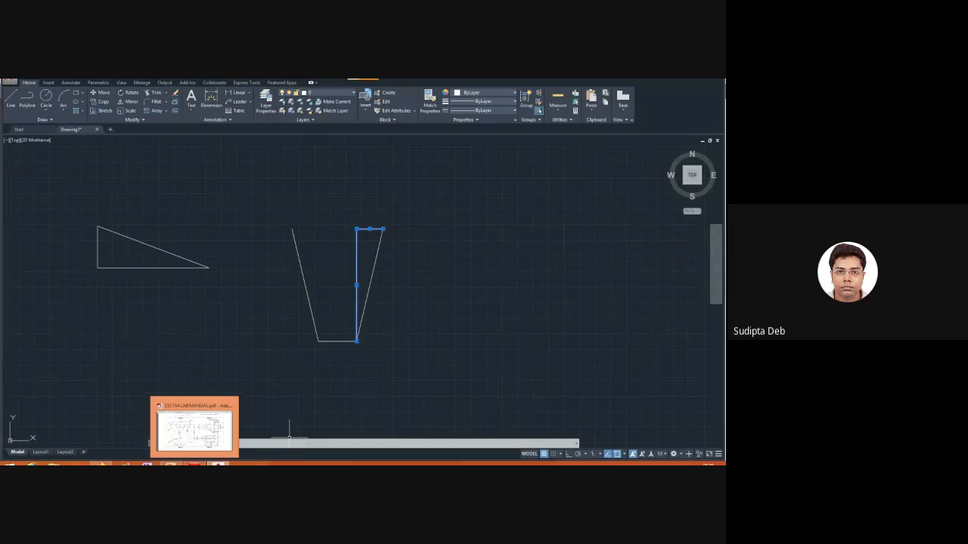
Switch to the lab manual PDF and look at the dimensions of Figure 3.
{"action": "left_click", "coordinate": [194, 427]}
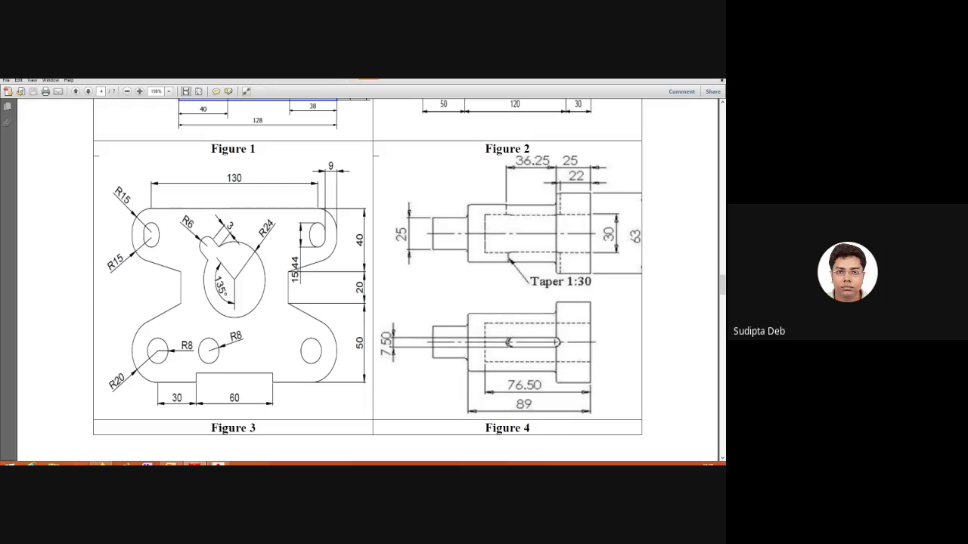
{"action": "mouse_move", "coordinate": [171, 462]}
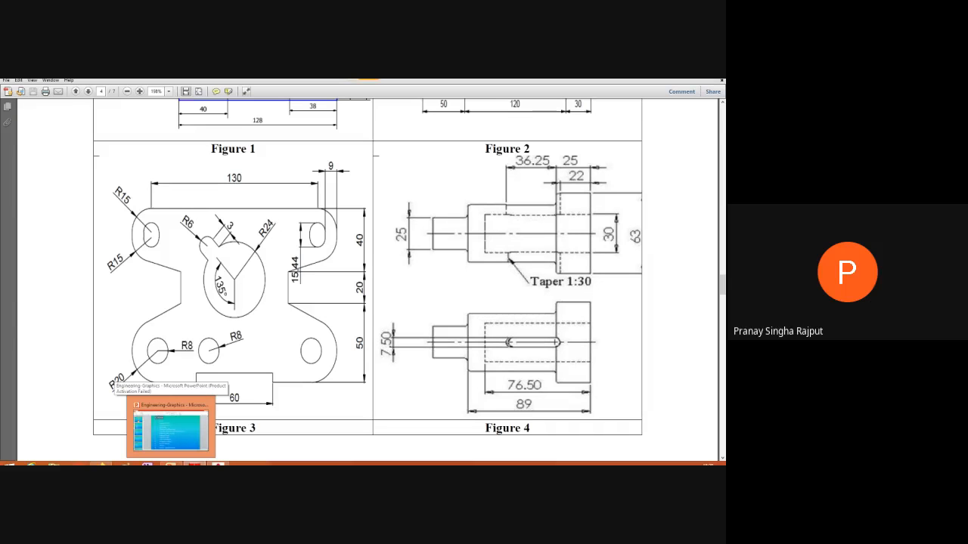
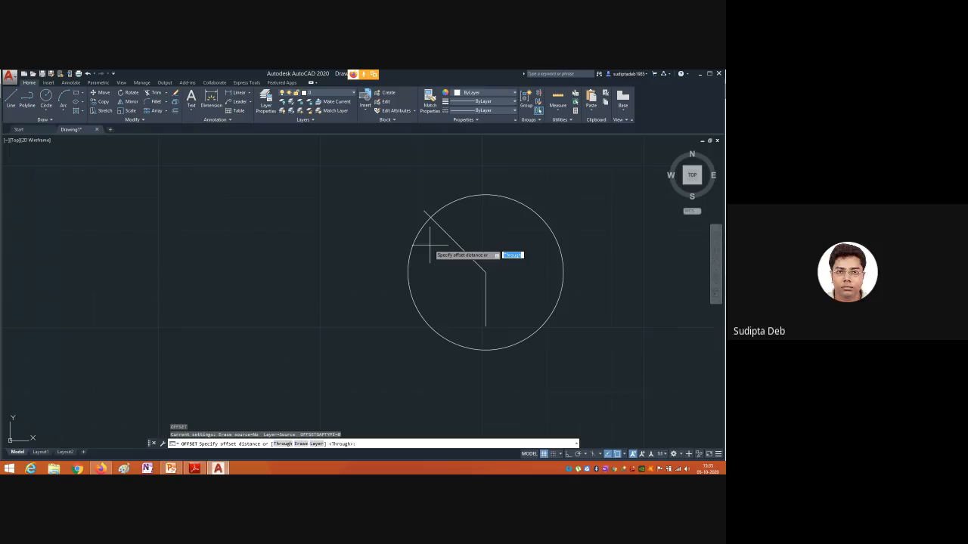
Offset the short outer segment of the diagonal line by 6 to both sides.
{"action": "key", "text": "Return"}
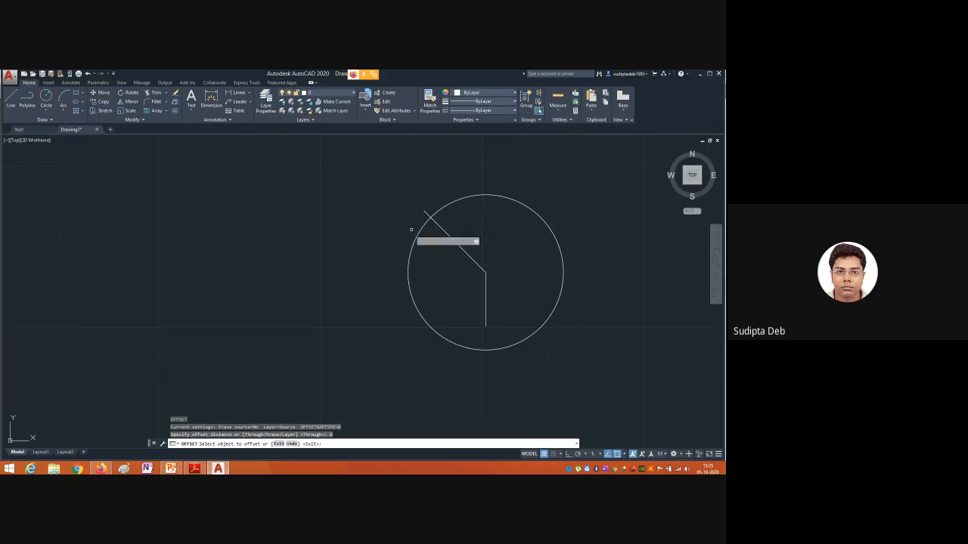
{"action": "left_click", "coordinate": [424, 213]}
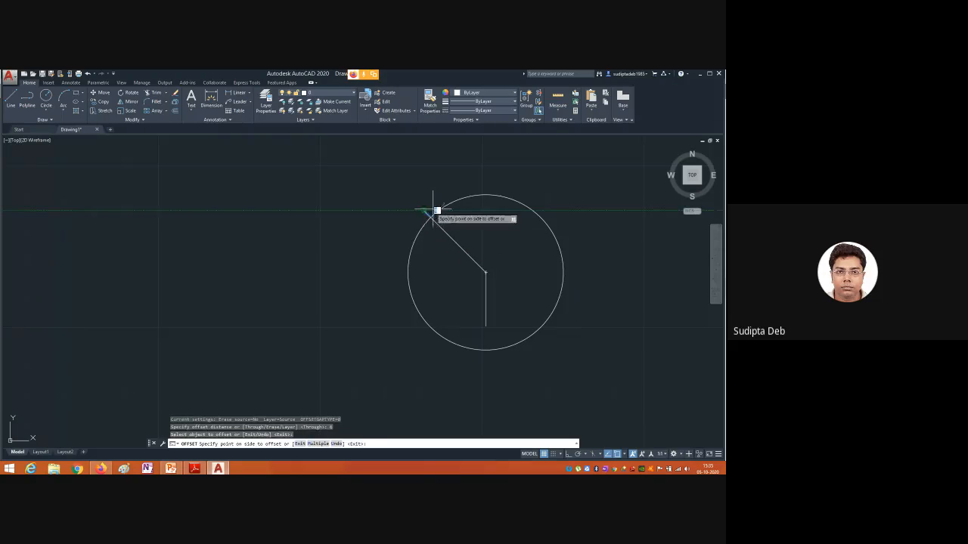
{"action": "left_click", "coordinate": [438, 200]}
{"action": "left_click", "coordinate": [423, 211]}
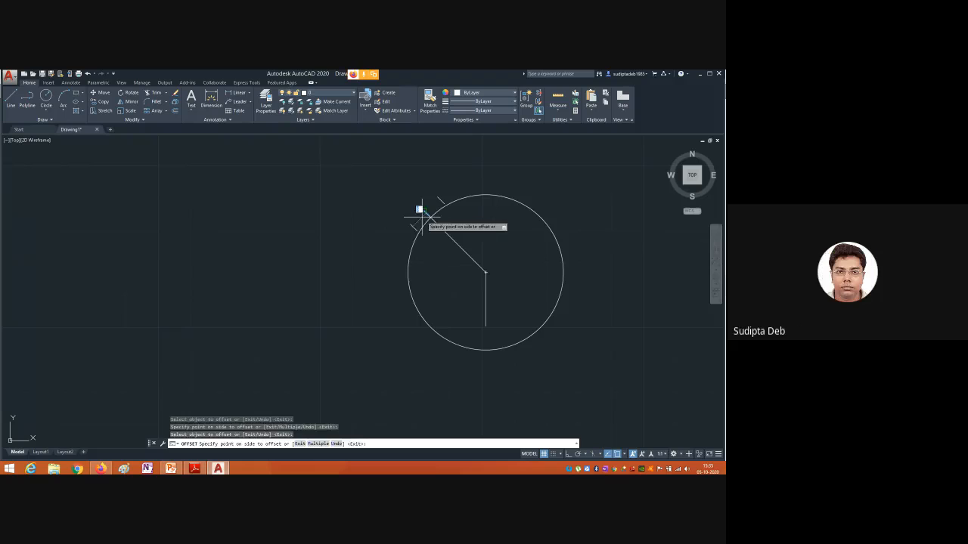
{"action": "left_click", "coordinate": [414, 215]}
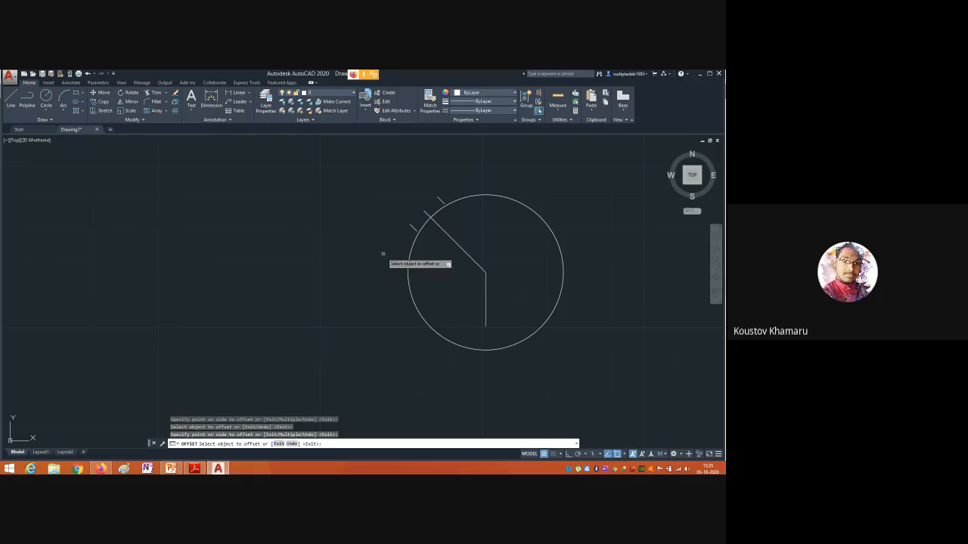
{"action": "scroll", "coordinate": [426, 220], "scroll_direction": "up", "scroll_amount": 4}
{"action": "scroll", "coordinate": [428, 220], "scroll_direction": "up", "scroll_amount": 2}
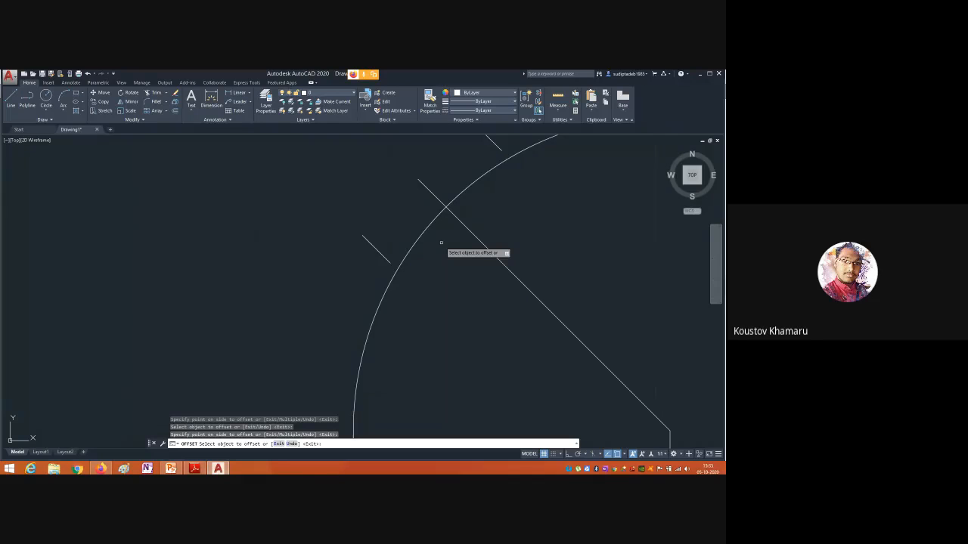
{"action": "key", "text": "Escape"}
Extend the two short offset segments inward until they meet the large circle.
{"action": "type", "text": "ex"}
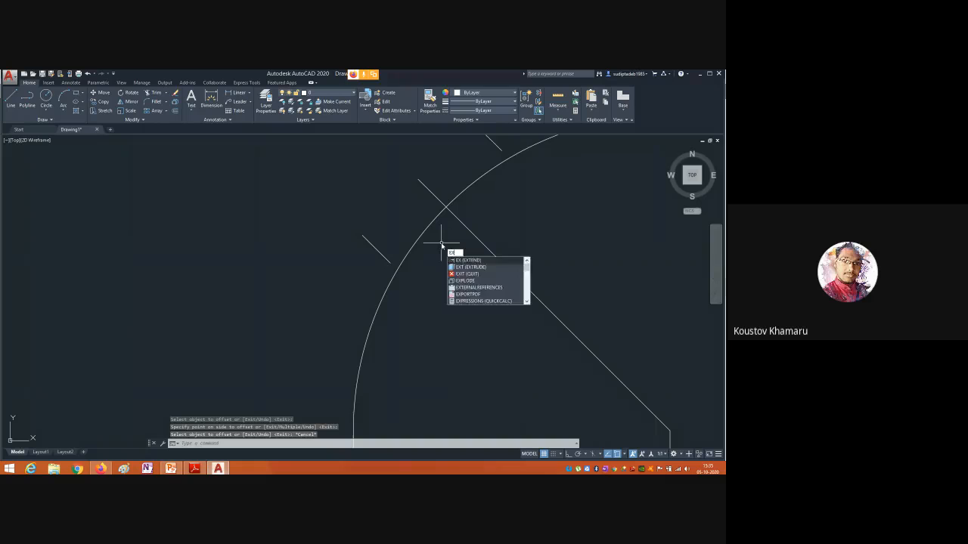
{"action": "key", "text": "Return"}
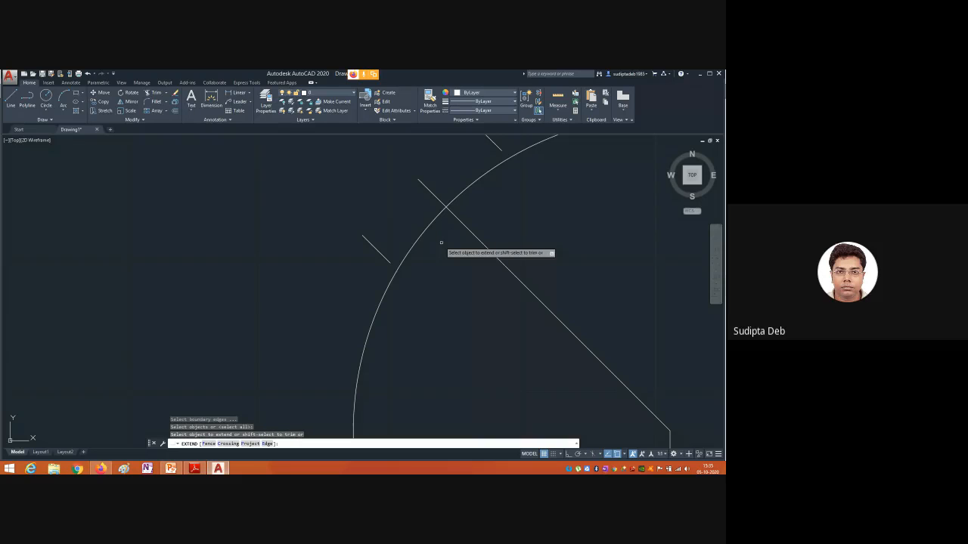
{"action": "left_click", "coordinate": [382, 257]}
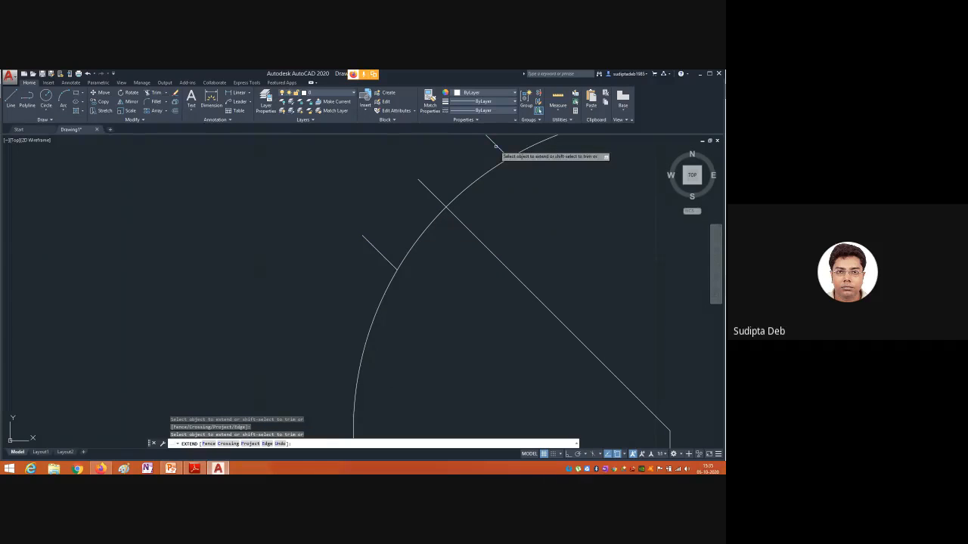
{"action": "scroll", "coordinate": [531, 241], "scroll_direction": "down", "scroll_amount": 2}
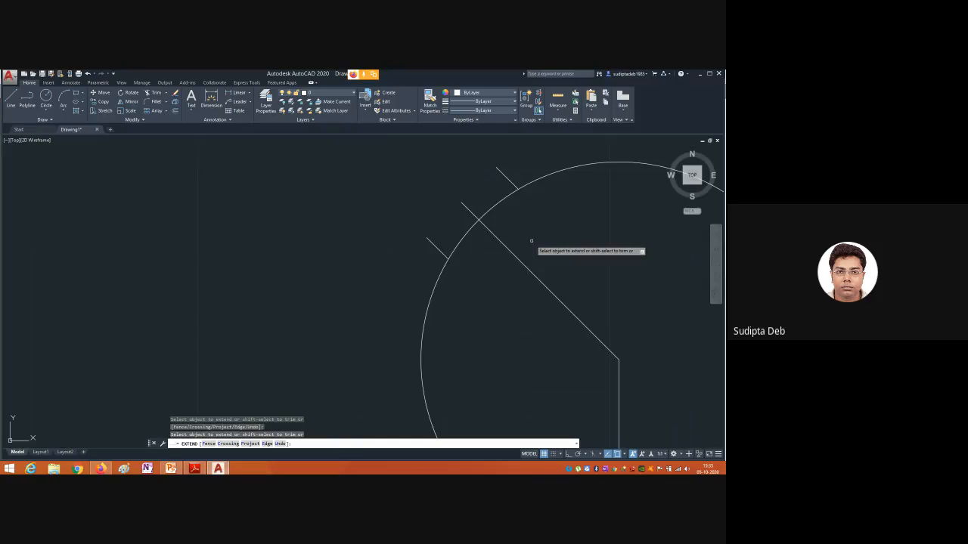
{"action": "scroll", "coordinate": [570, 163], "scroll_direction": "down", "scroll_amount": 2}
{"action": "scroll", "coordinate": [569, 160], "scroll_direction": "up", "scroll_amount": 3}
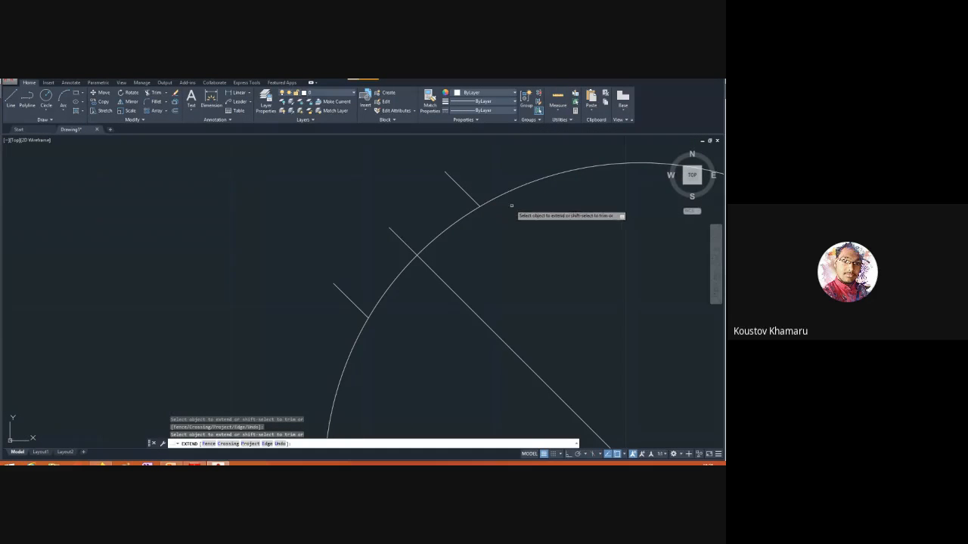
Check the notch dimensions of Figure 3 in the lab manual PDF, return to AutoCAD and end the Extend command.
{"action": "left_click", "coordinate": [195, 463]}
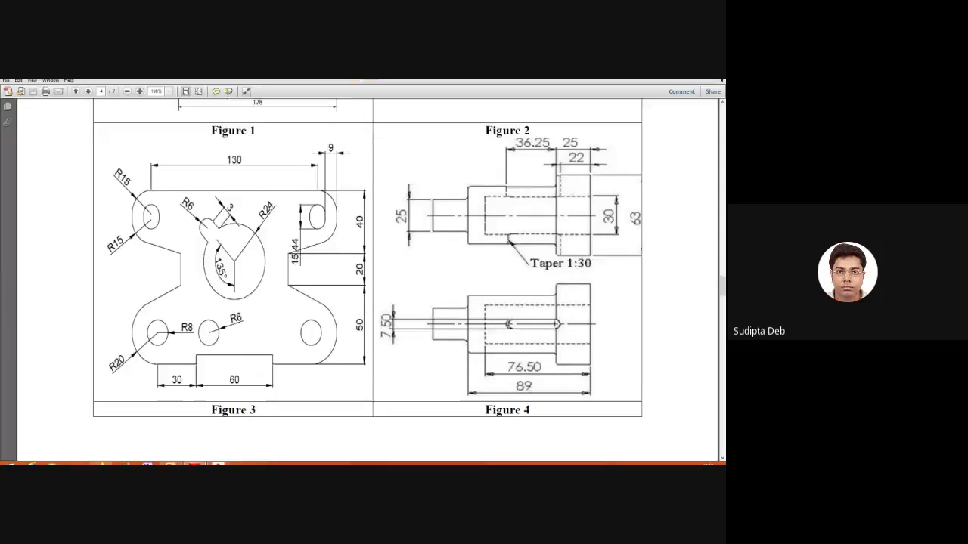
{"action": "left_click", "coordinate": [219, 462]}
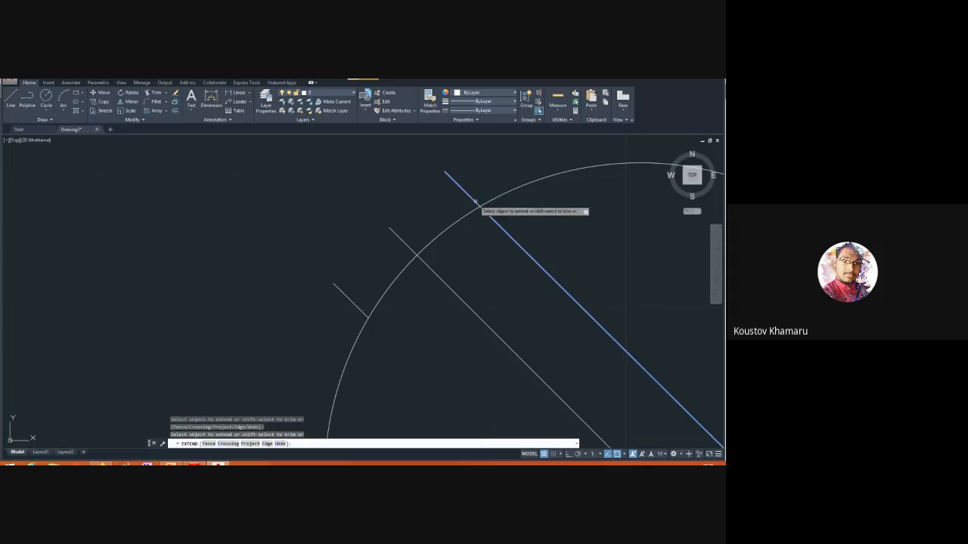
{"action": "key", "text": "Escape"}
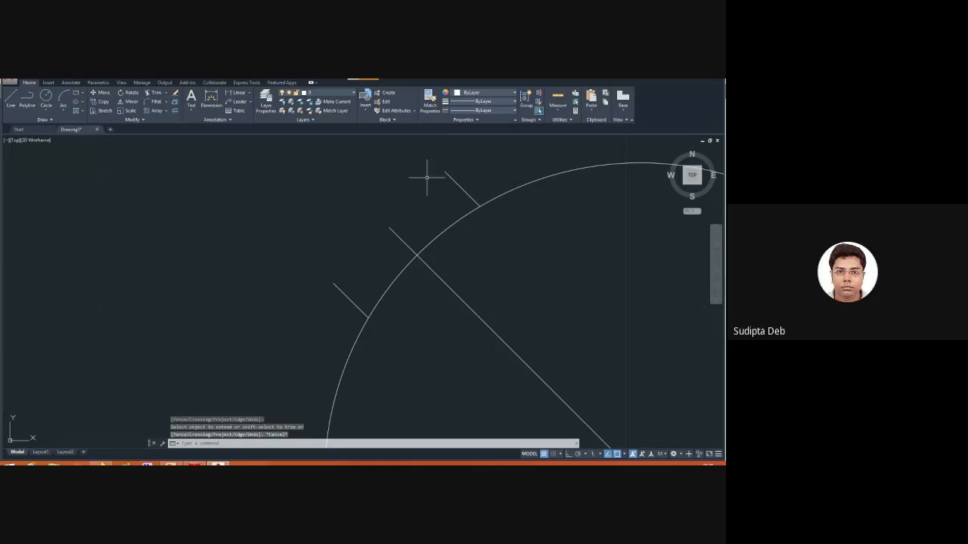
{"action": "key", "text": "Escape"}
{"action": "key", "text": "Escape"}
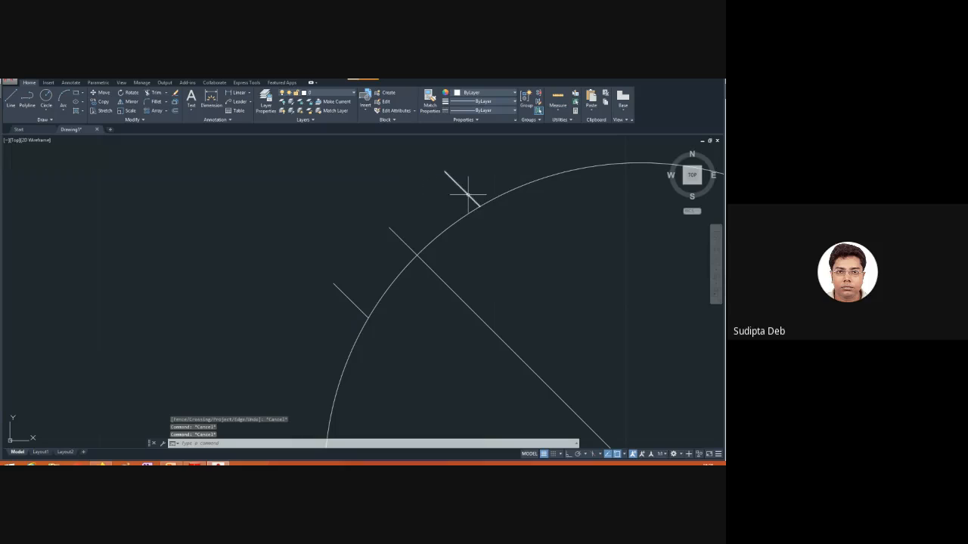
{"action": "type", "text": "3D"}
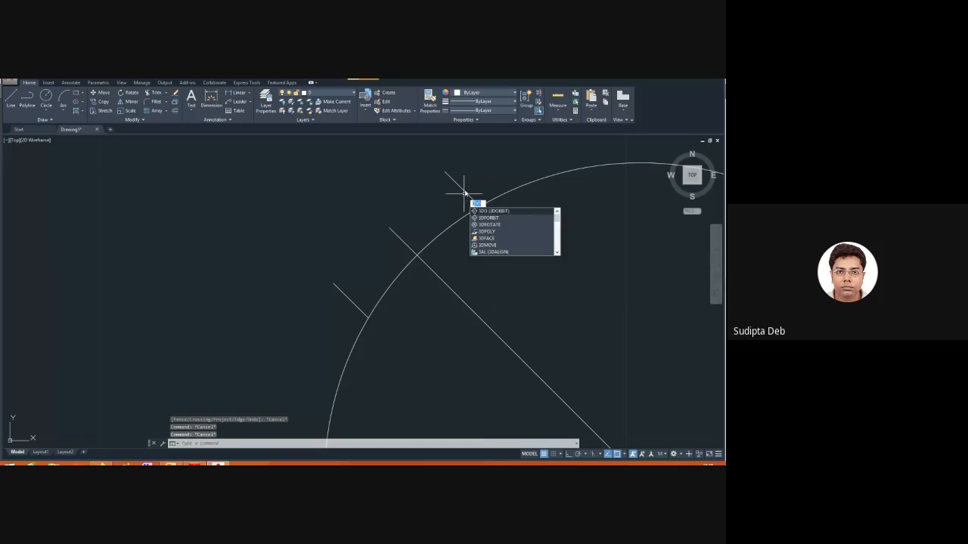
{"action": "key", "text": "Escape"}
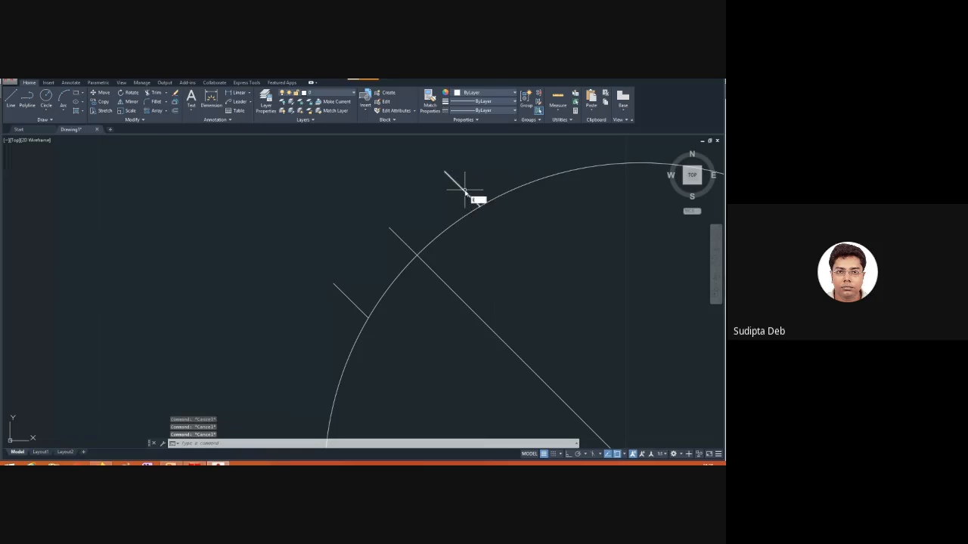
Replace the upper offset segment with a 3-unit line running outward along it from the circle, deleting the original segment.
{"action": "type", "text": "l"}
{"action": "key", "text": "Return"}
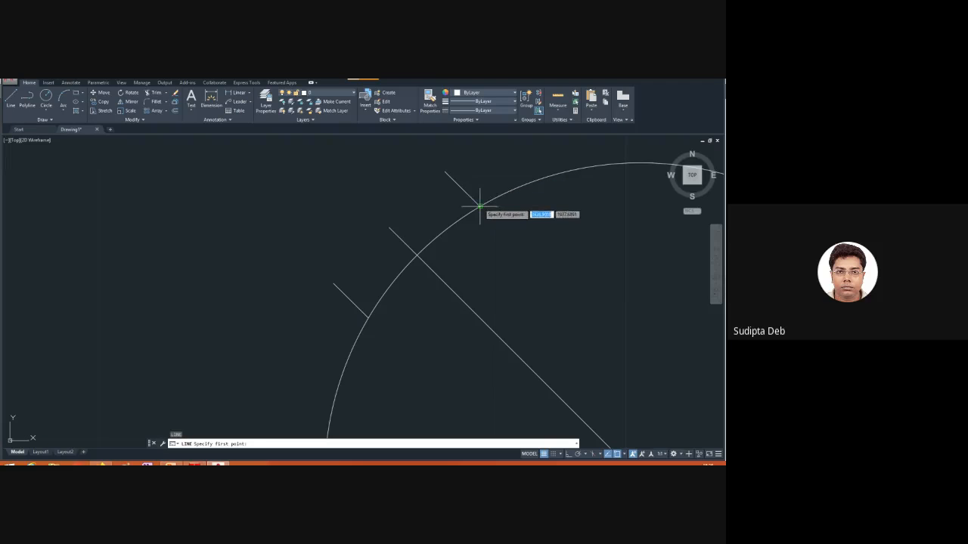
{"action": "left_click", "coordinate": [480, 204]}
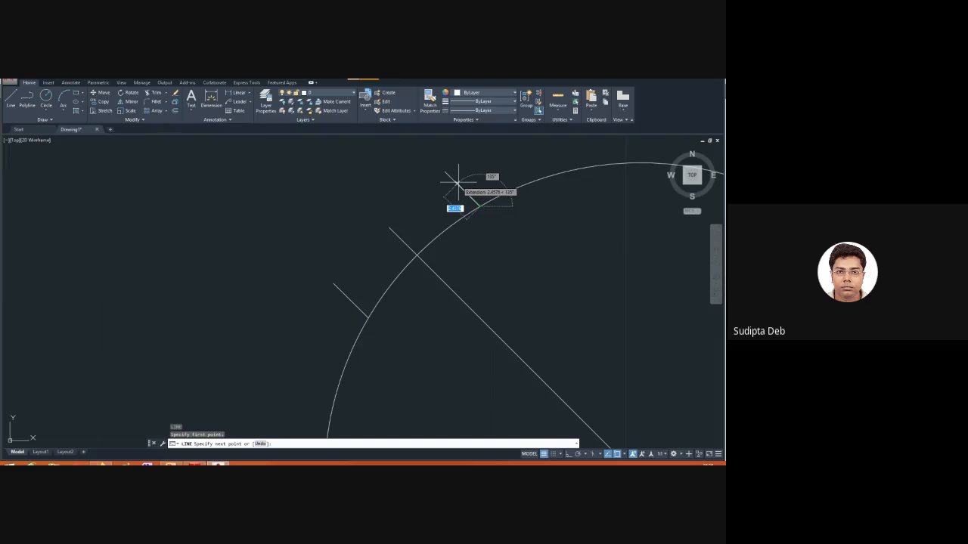
{"action": "type", "text": "3"}
{"action": "key", "text": "Return"}
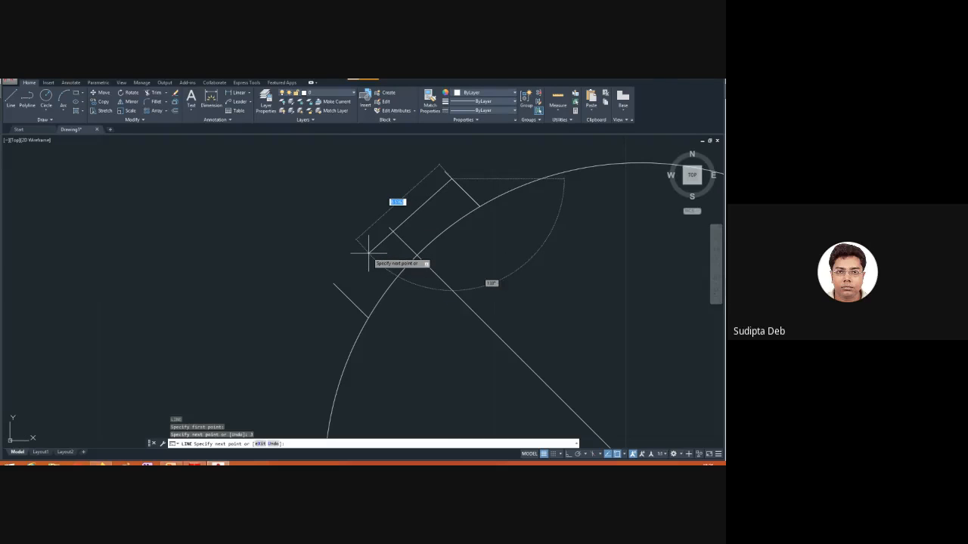
{"action": "left_click", "coordinate": [446, 173]}
{"action": "key", "text": "Escape"}
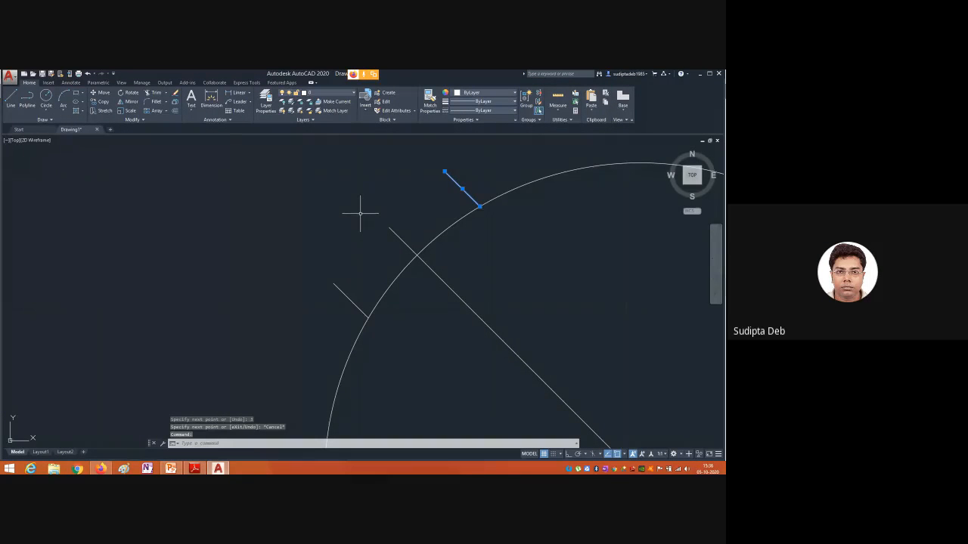
{"action": "key", "text": "Delete"}
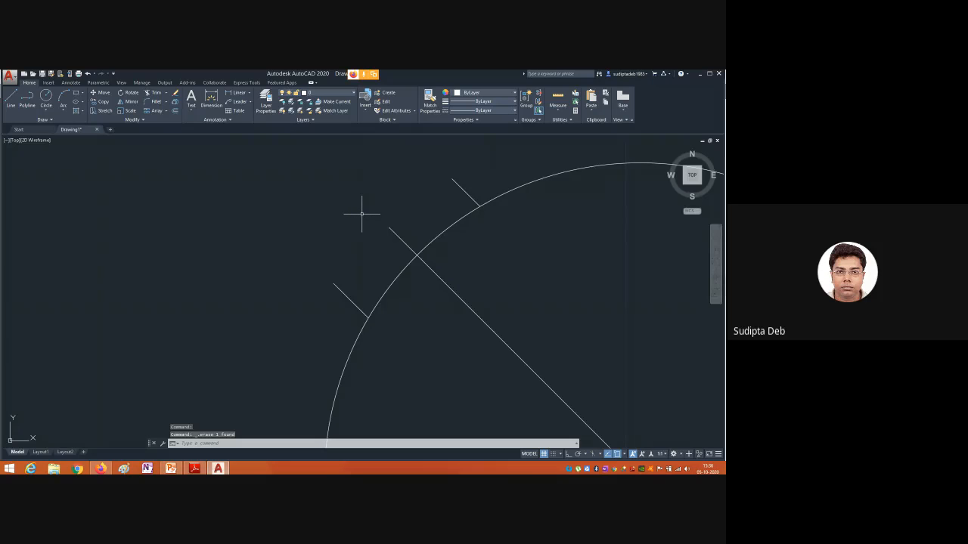
Draw a 3-unit line outward from the circle along the lower offset segment and delete that longer segment.
{"action": "left_click", "coordinate": [338, 288]}
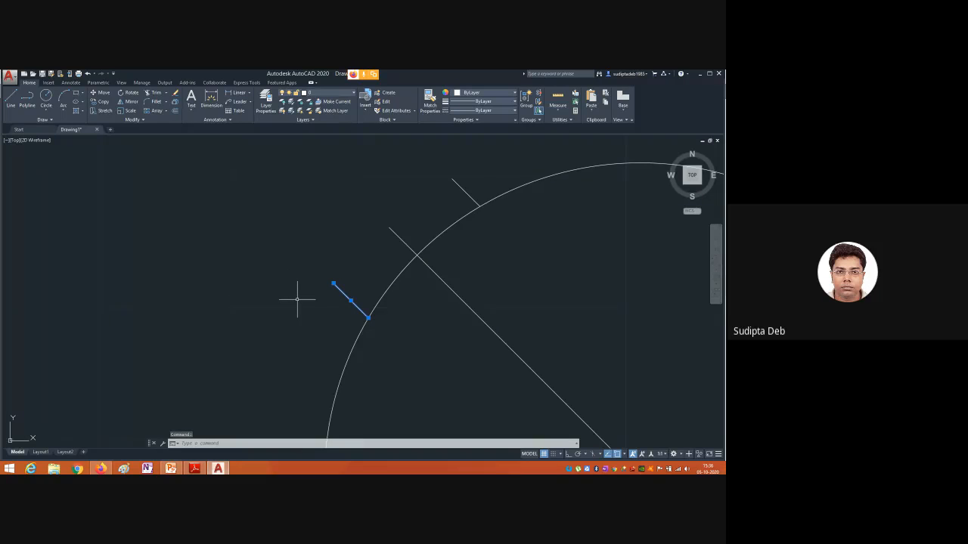
{"action": "key", "text": "Escape"}
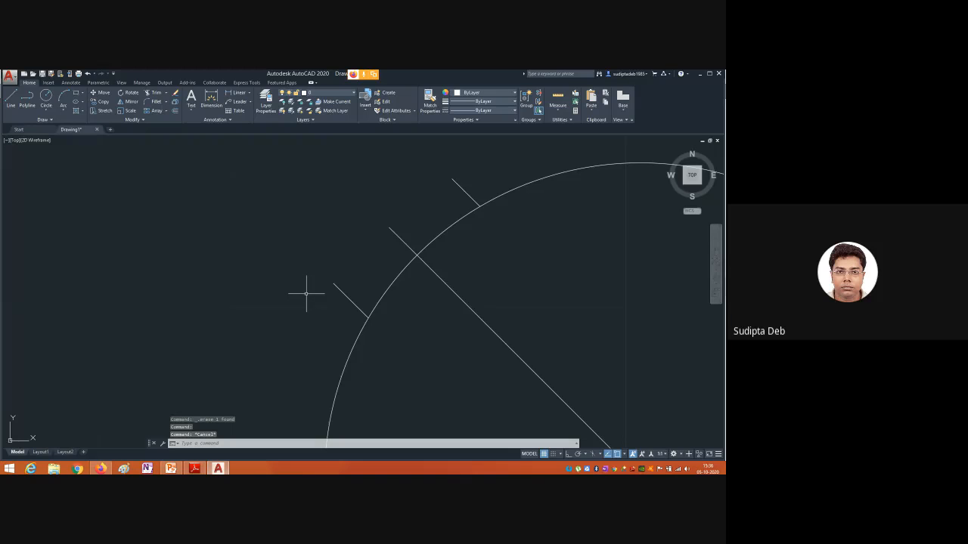
{"action": "type", "text": "l"}
{"action": "key", "text": "Return"}
{"action": "left_click", "coordinate": [368, 318]}
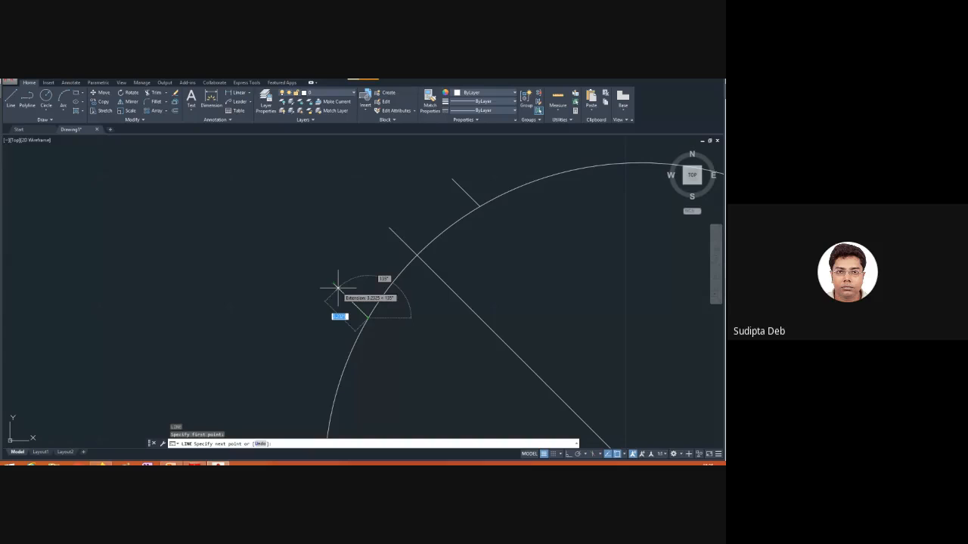
{"action": "left_click", "coordinate": [337, 288]}
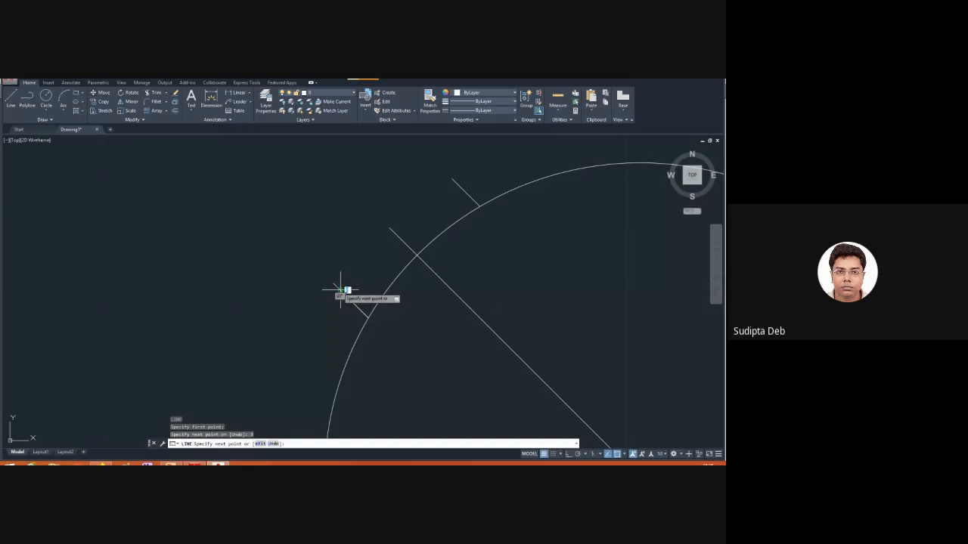
{"action": "key", "text": "Return"}
{"action": "left_click", "coordinate": [333, 286]}
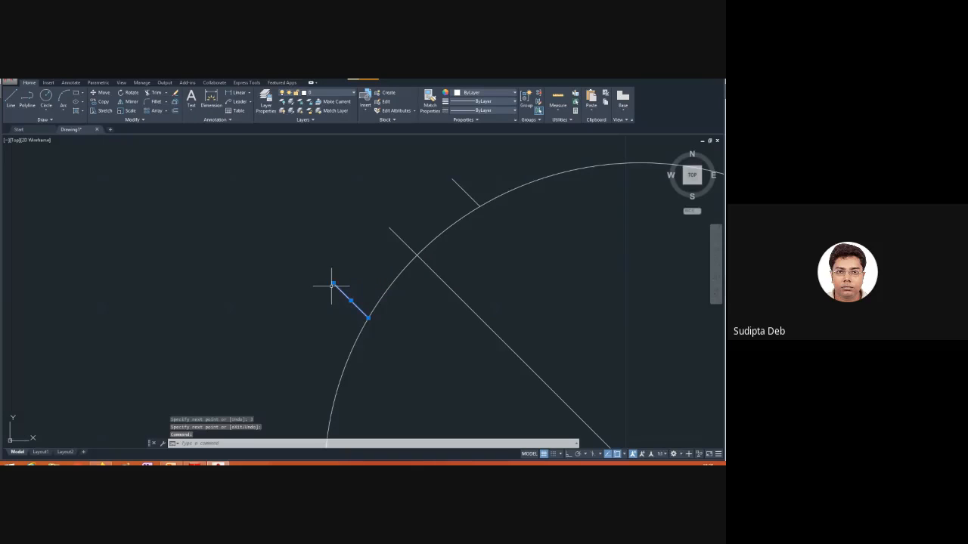
{"action": "key", "text": "Delete"}
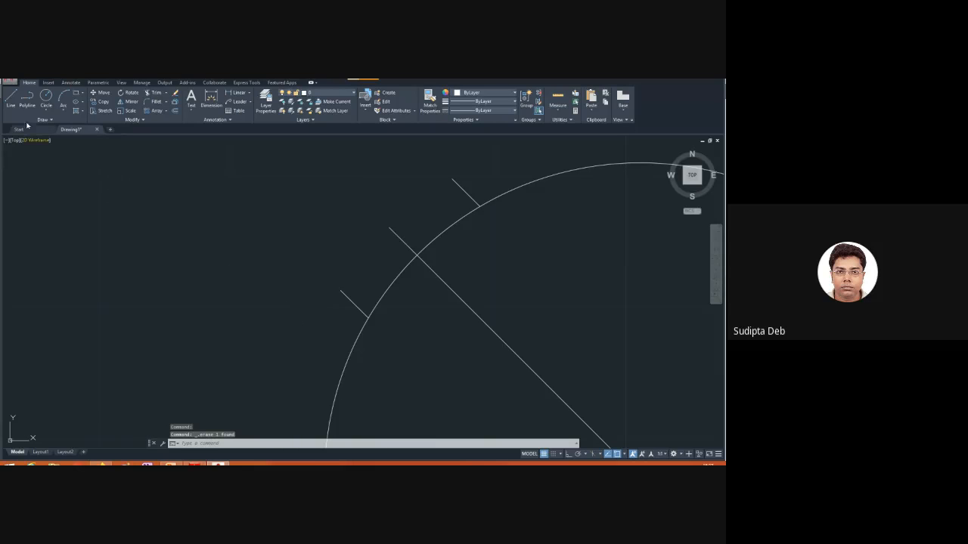
Join the outer ends of the two 3-unit lines with a straight line.
{"action": "left_click", "coordinate": [10, 101]}
{"action": "left_click", "coordinate": [451, 179]}
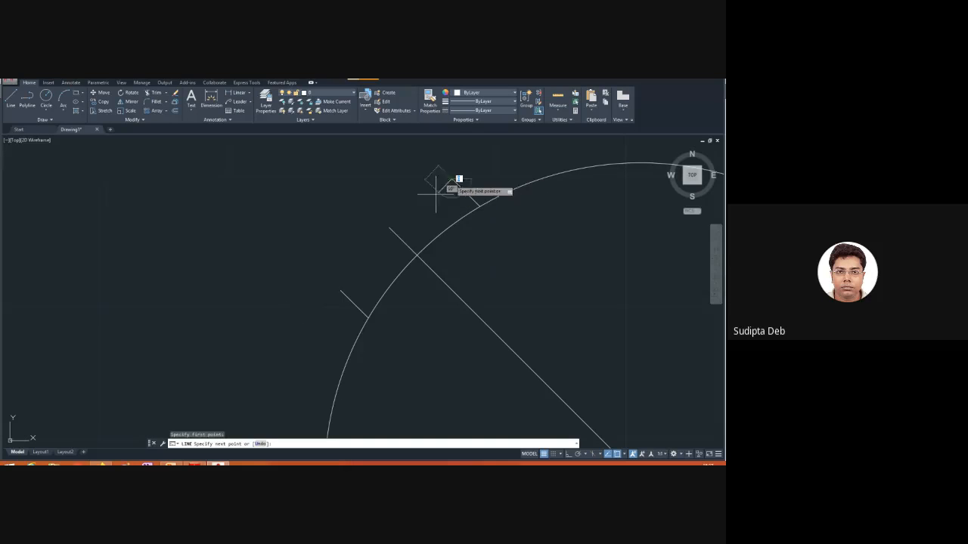
{"action": "left_click", "coordinate": [340, 289]}
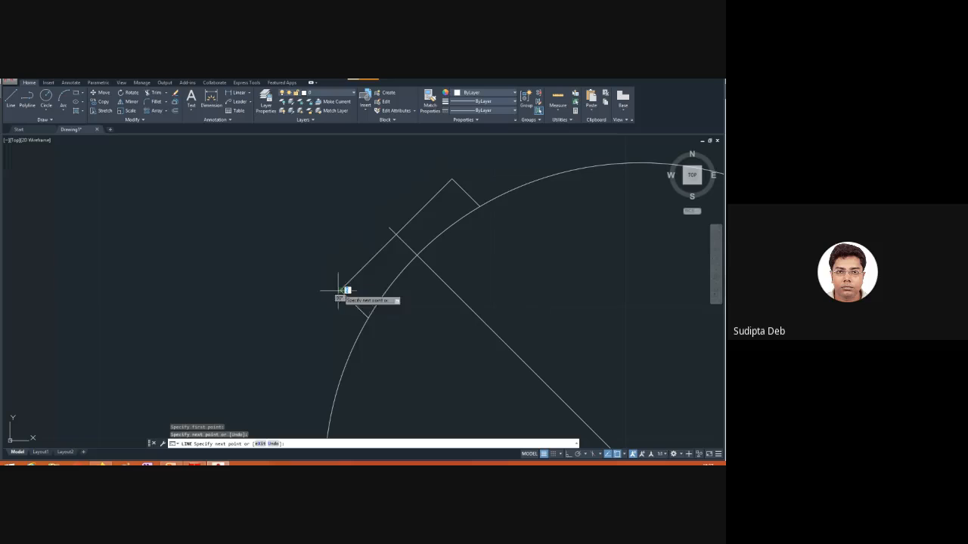
{"action": "key", "text": "Escape"}
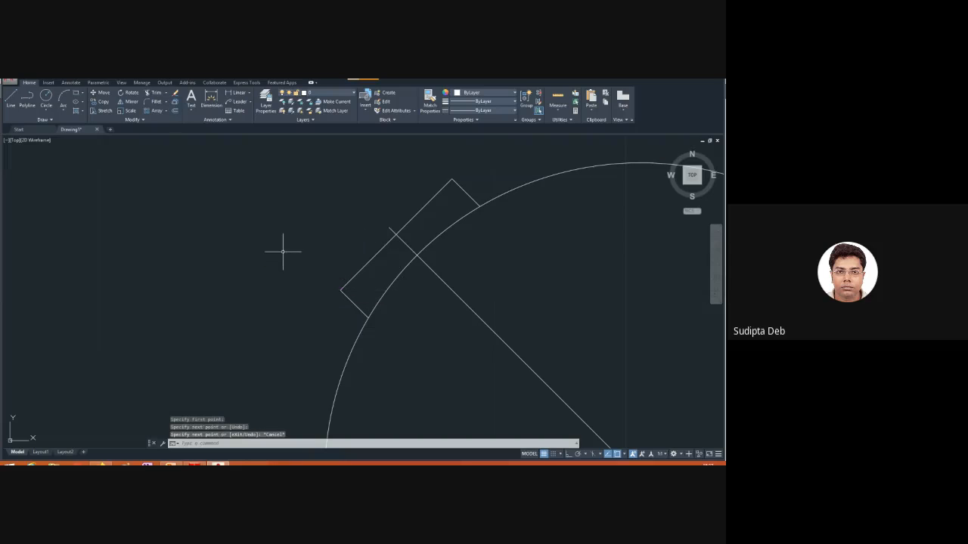
Draw a circle centred on the midpoint of the line joining the two 3-unit lines, with its radius reaching that line's end.
{"action": "left_click", "coordinate": [46, 96]}
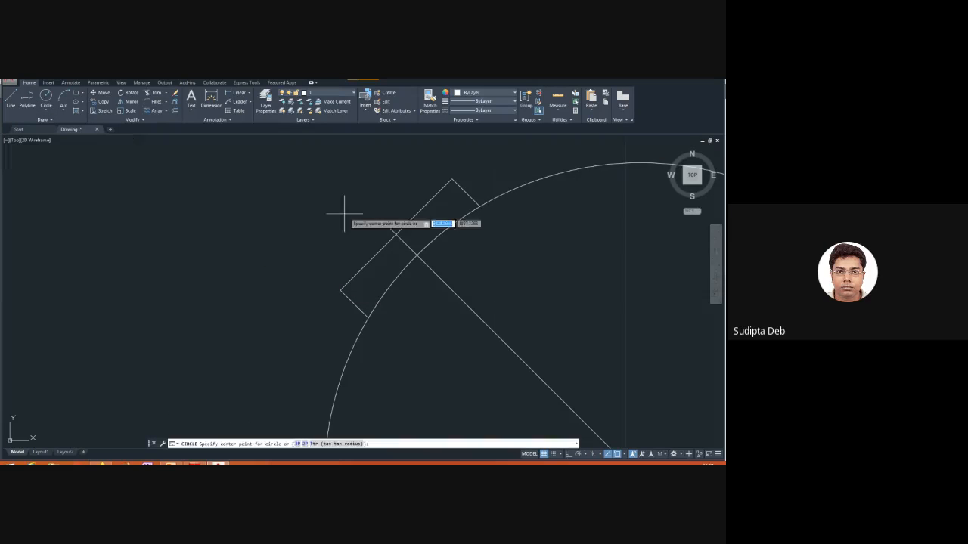
{"action": "left_click", "coordinate": [396, 234]}
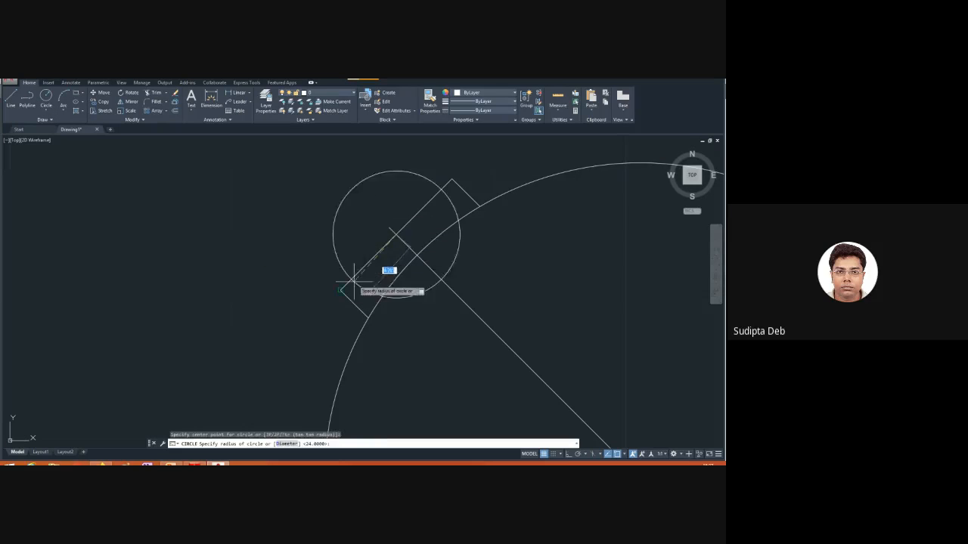
{"action": "key", "text": "Escape"}
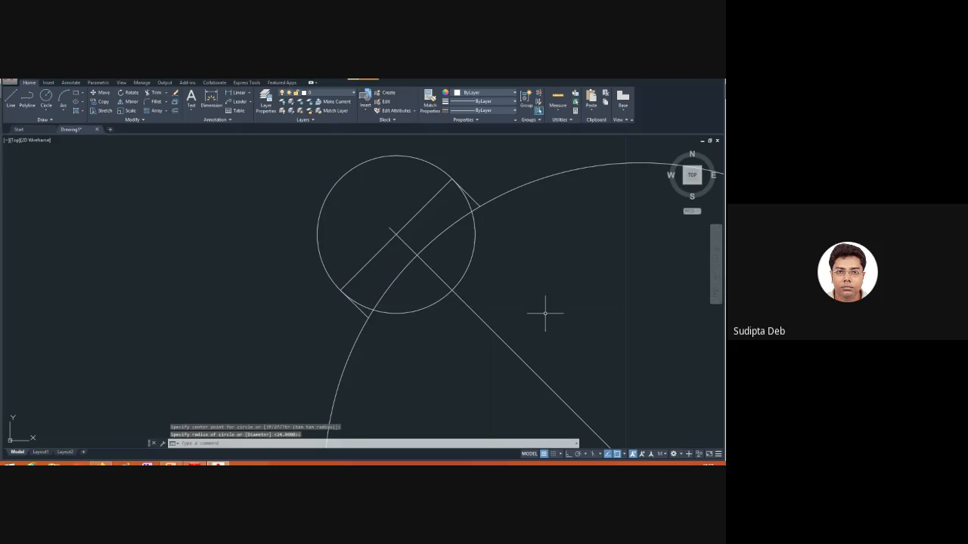
Trim the notch circle's inner arcs, the main circle's arc across the notch opening and the lower half of the joining line.
{"action": "type", "text": "tr"}
{"action": "key", "text": "Return"}
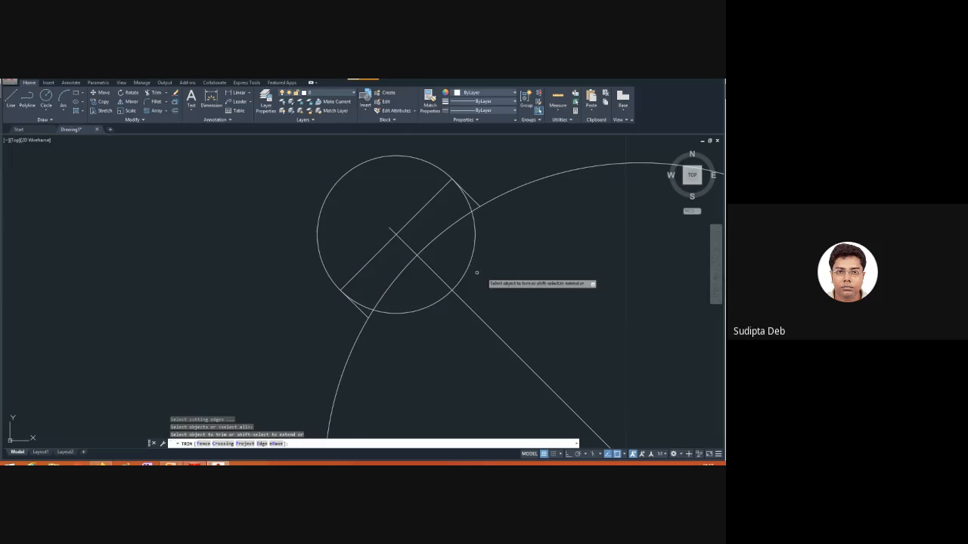
{"action": "left_click", "coordinate": [427, 305]}
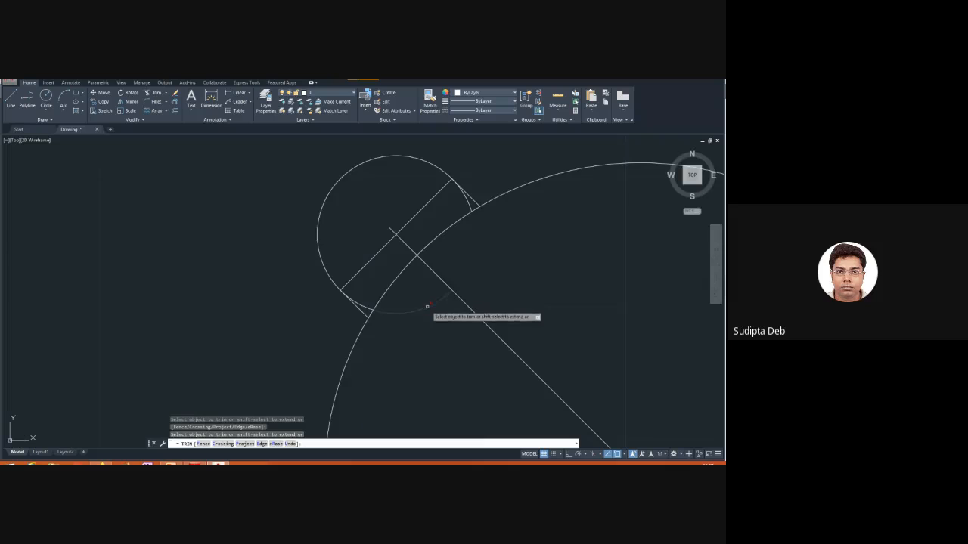
{"action": "left_click", "coordinate": [368, 306]}
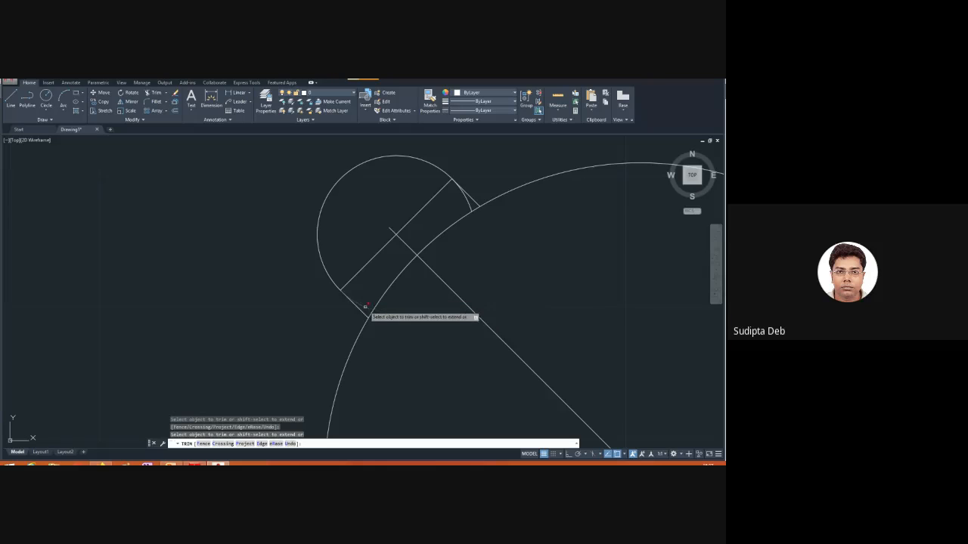
{"action": "left_click", "coordinate": [463, 211]}
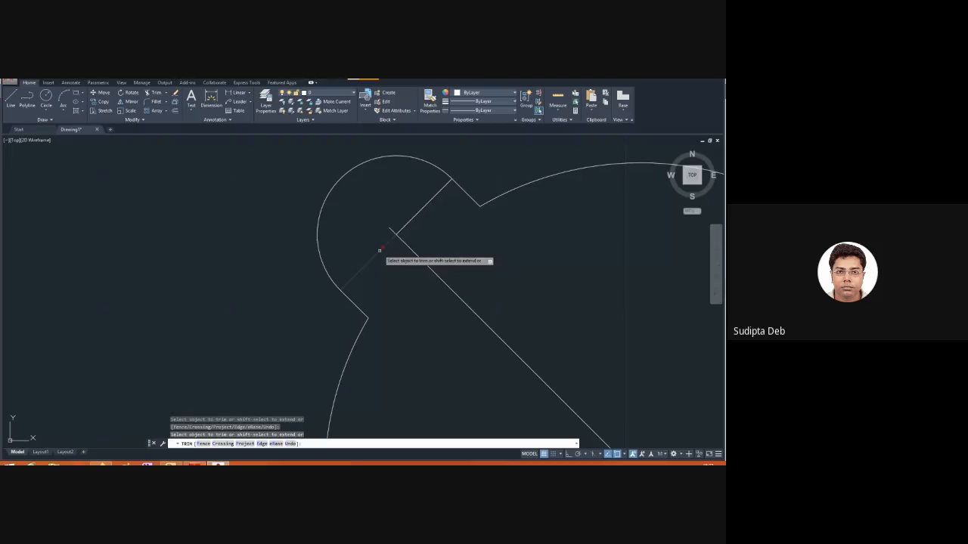
{"action": "key", "text": "Escape"}
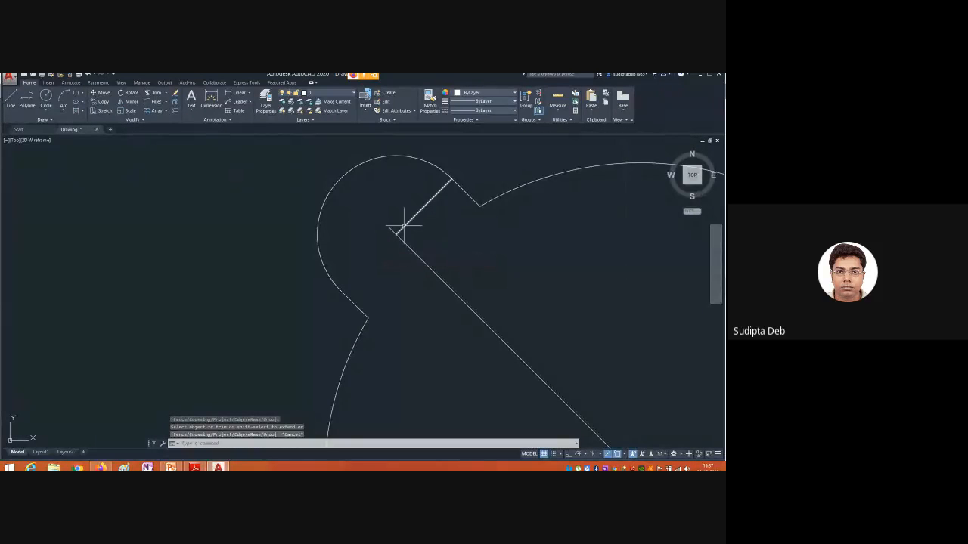
Delete the remaining half of the joining line and both angled construction line segments between the main circle's centre and the notch.
{"action": "left_click", "coordinate": [405, 224]}
{"action": "key", "text": "Delete"}
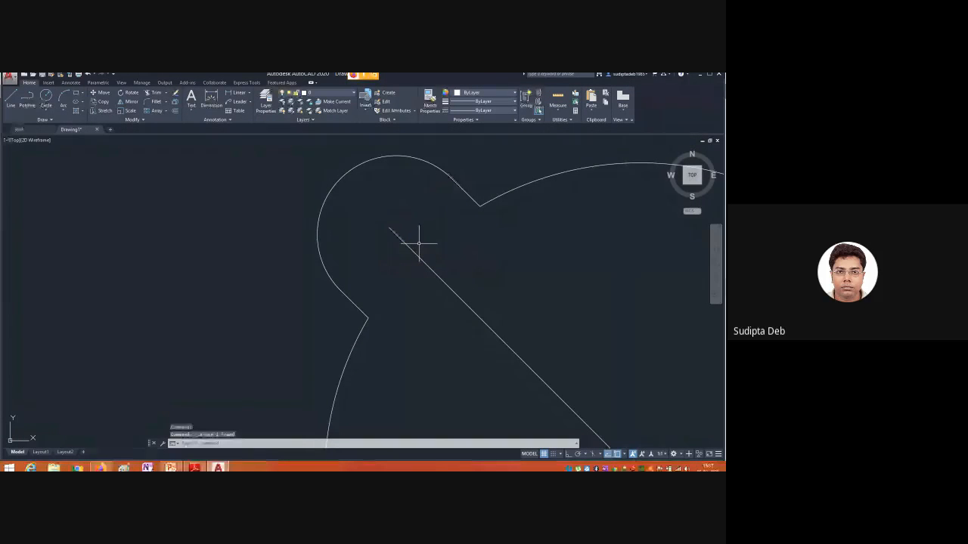
{"action": "scroll", "coordinate": [424, 250], "scroll_direction": "down", "scroll_amount": 3}
{"action": "left_click", "coordinate": [430, 262]}
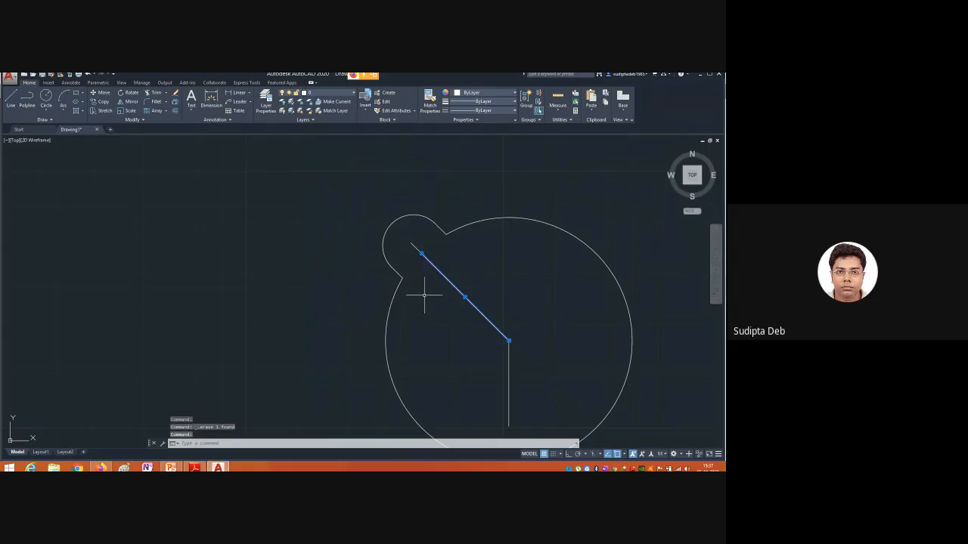
{"action": "key", "text": "Delete"}
{"action": "left_click", "coordinate": [415, 248]}
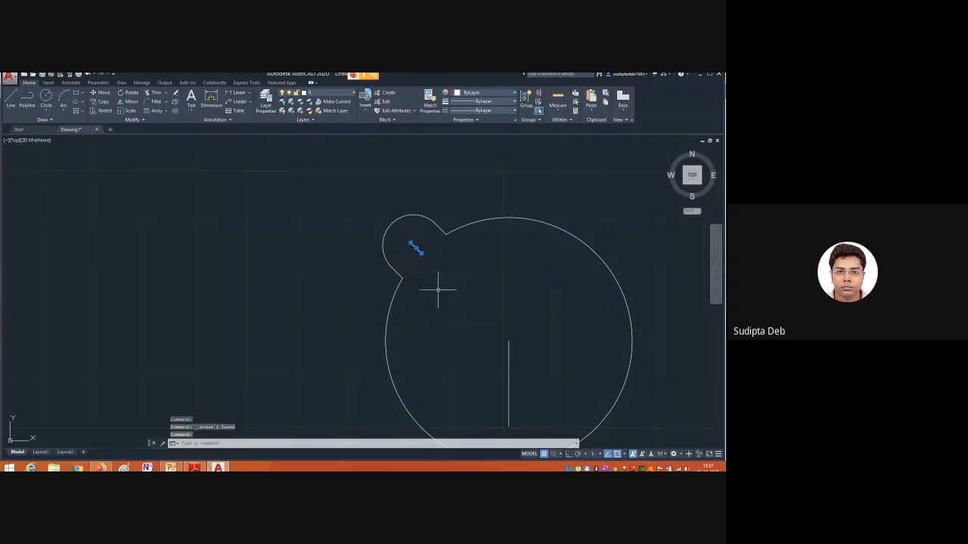
{"action": "key", "text": "Delete"}
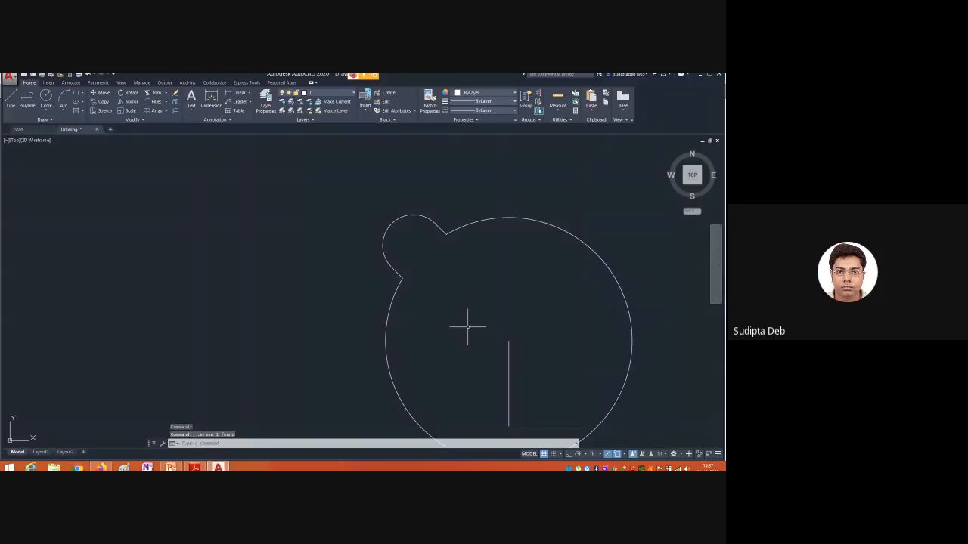
{"action": "scroll", "coordinate": [467, 328], "scroll_direction": "down", "scroll_amount": 4}
{"action": "scroll", "coordinate": [560, 392], "scroll_direction": "up", "scroll_amount": 2}
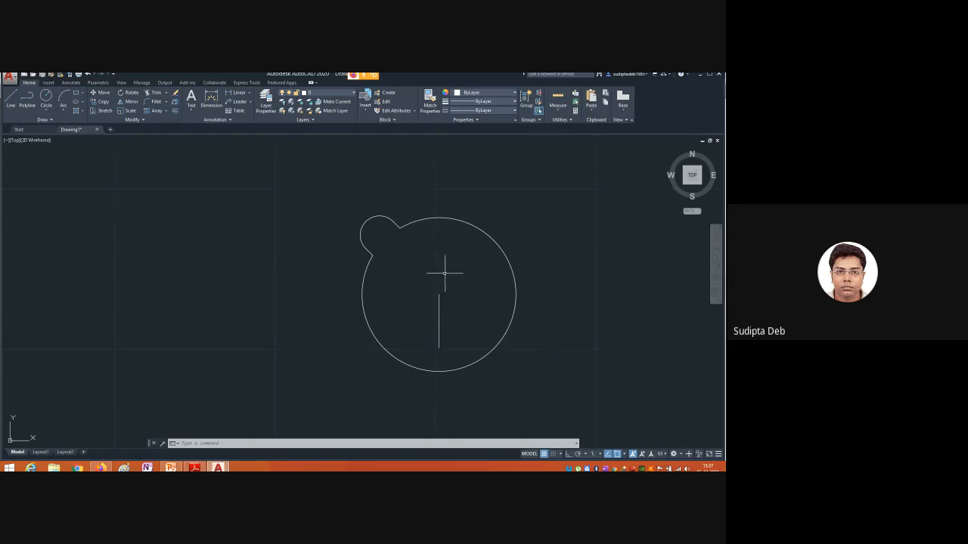
{"action": "left_click", "coordinate": [397, 225]}
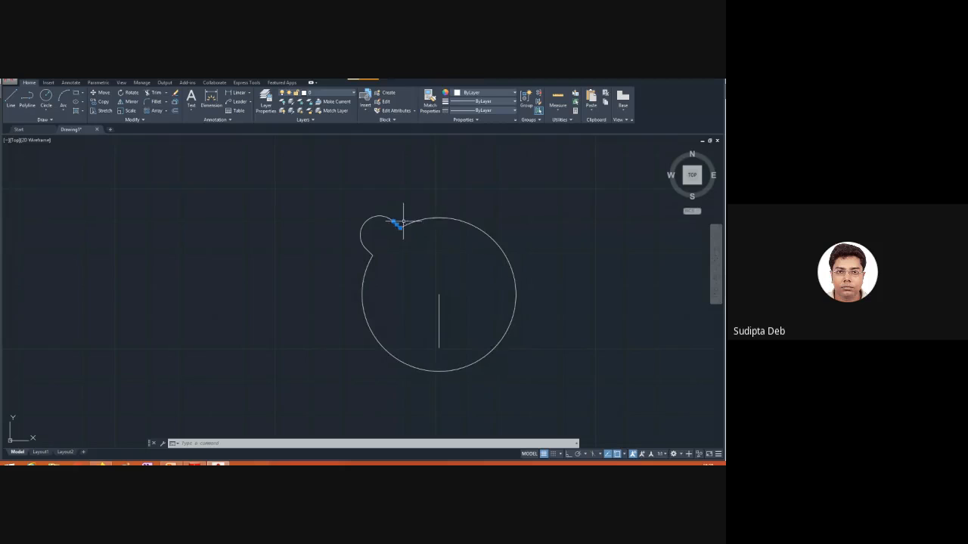
{"action": "key", "text": "Escape"}
{"action": "key", "text": "Escape"}
{"action": "key", "text": "Escape"}
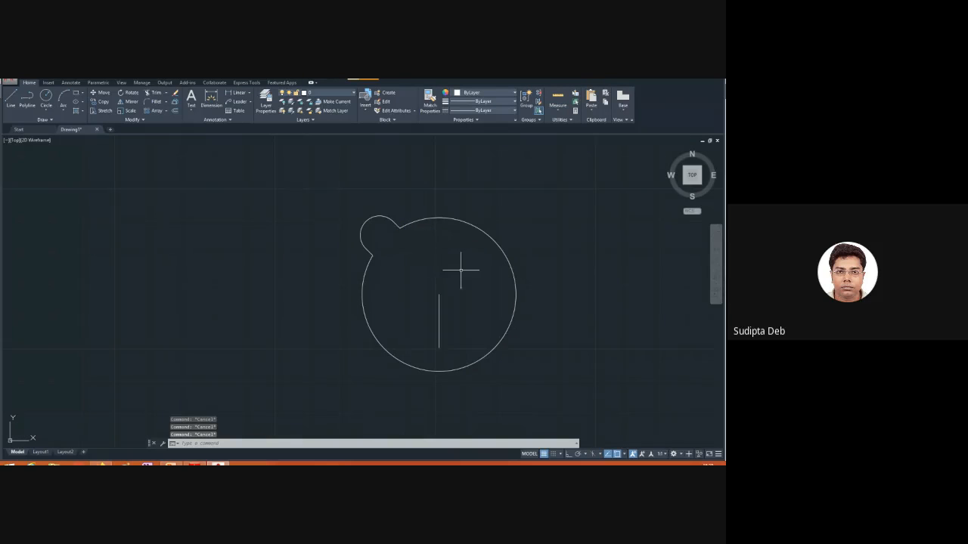
{"action": "scroll", "coordinate": [511, 280], "scroll_direction": "down", "scroll_amount": 5}
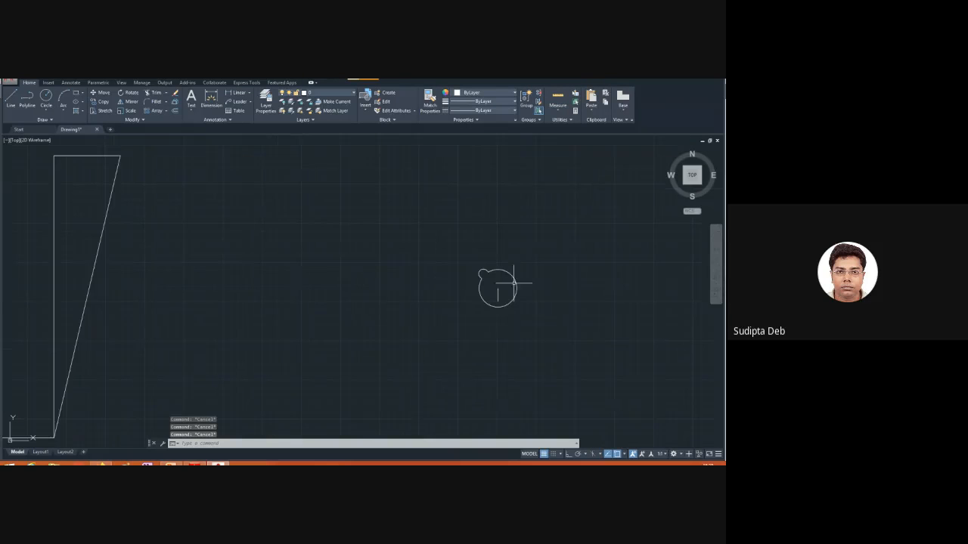
Switch to the lab manual PDF in Adobe Reader and go to the isometric figures of Assignment-6.
{"action": "left_click", "coordinate": [220, 463]}
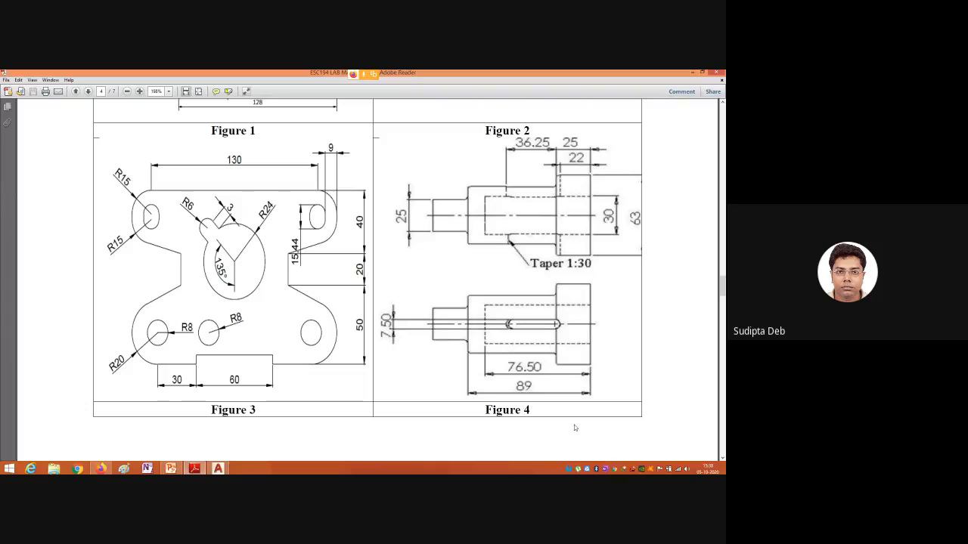
{"action": "scroll", "coordinate": [599, 409], "scroll_direction": "down", "scroll_amount": 7}
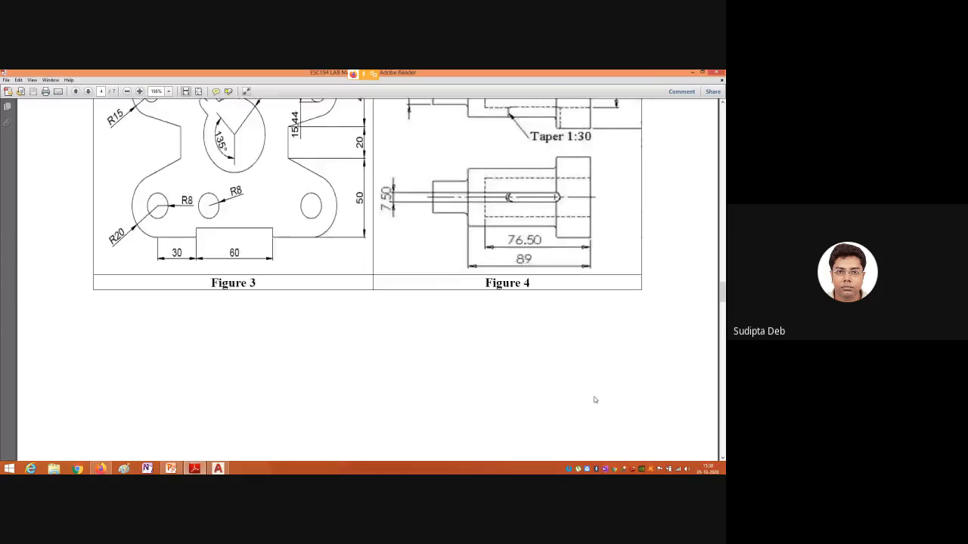
{"action": "scroll", "coordinate": [594, 400], "scroll_direction": "down", "scroll_amount": 5}
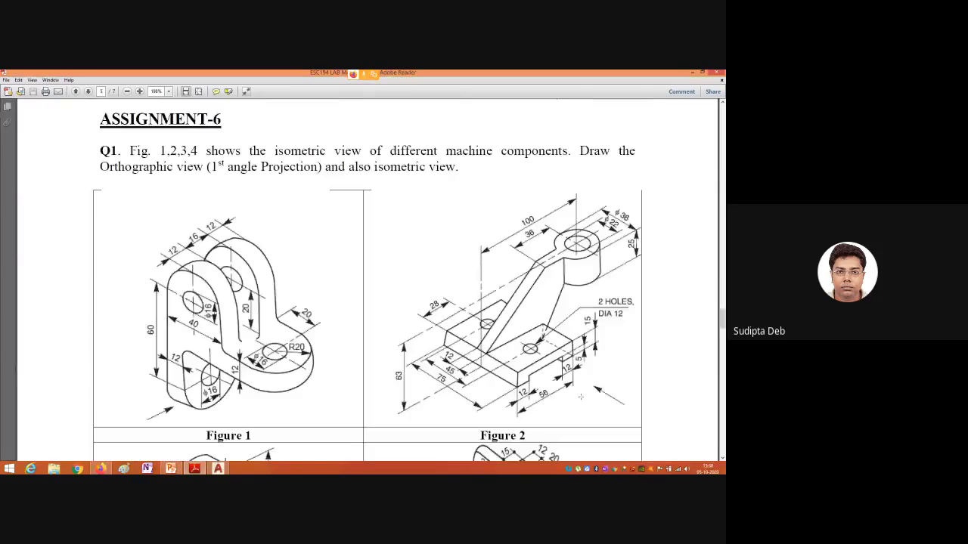
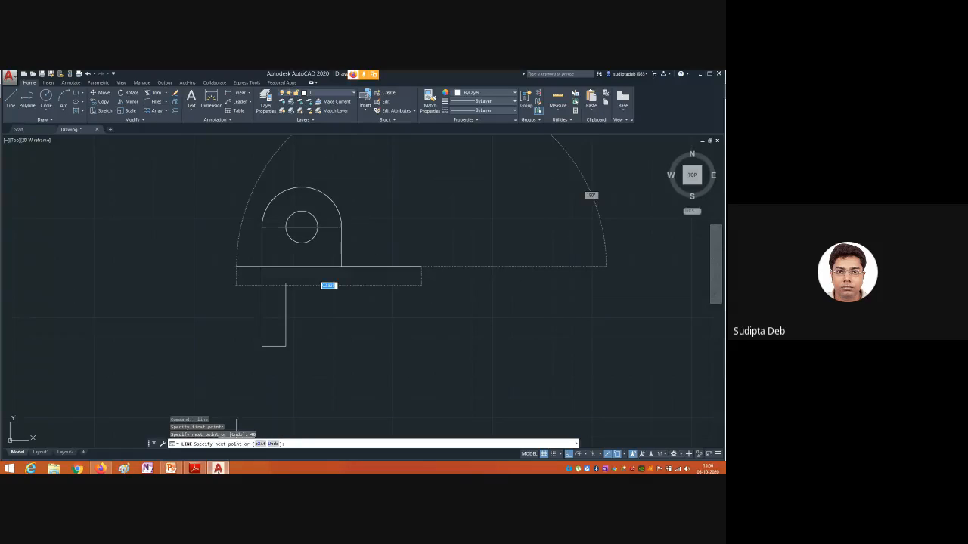
Check Figure 1 in the PDF, then continue the 40-unit edge 12 units down and back left across the short vertical line.
{"action": "key", "text": "alt+Tab"}
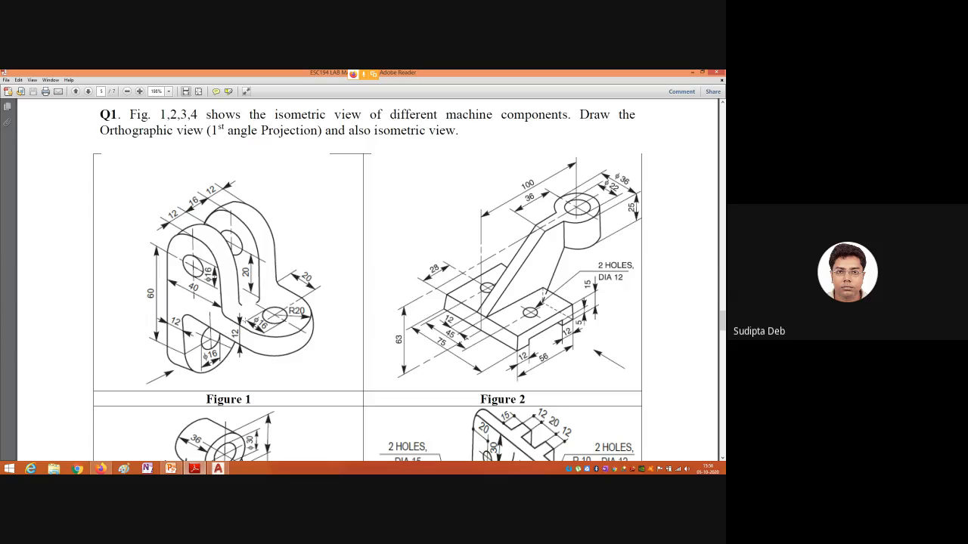
{"action": "left_click", "coordinate": [220, 468]}
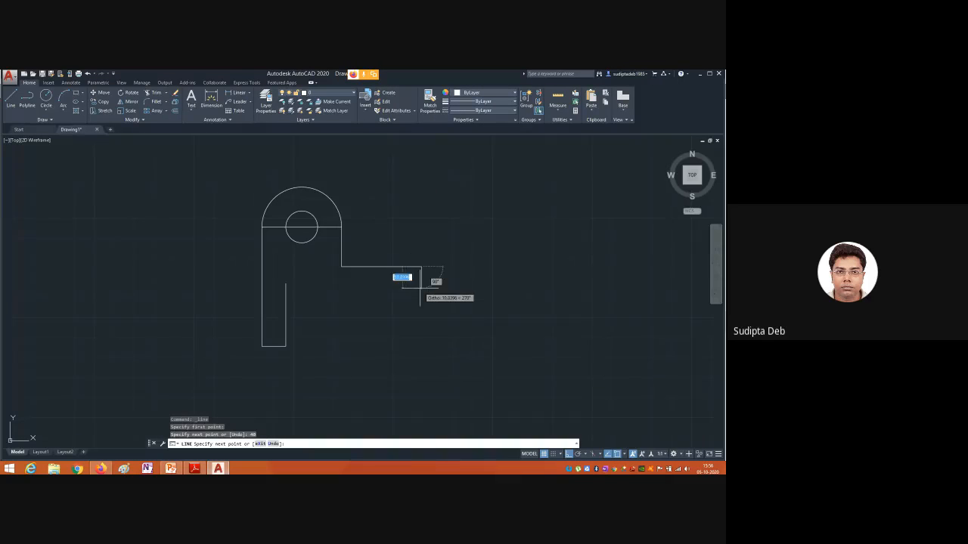
{"action": "type", "text": "12"}
{"action": "key", "text": "Return"}
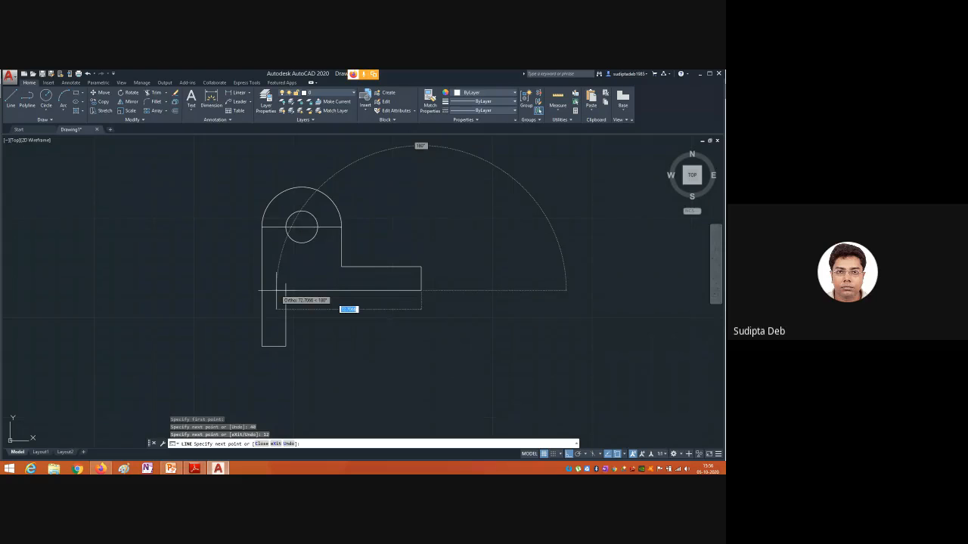
{"action": "left_click", "coordinate": [276, 291]}
{"action": "key", "text": "Escape"}
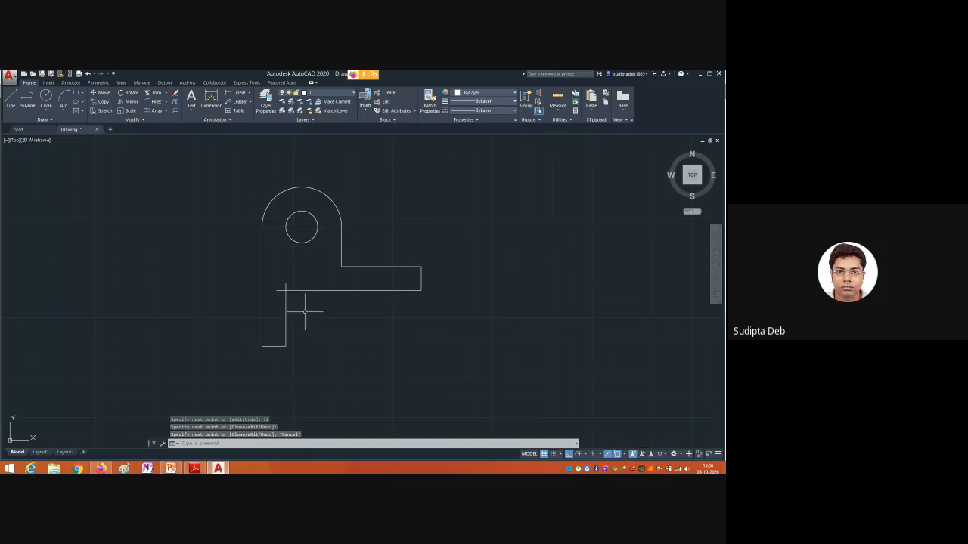
Trim the overhanging line ends at the inner corner below the base and delete the horizontal line across the hole.
{"action": "type", "text": "tr"}
{"action": "key", "text": "Return"}
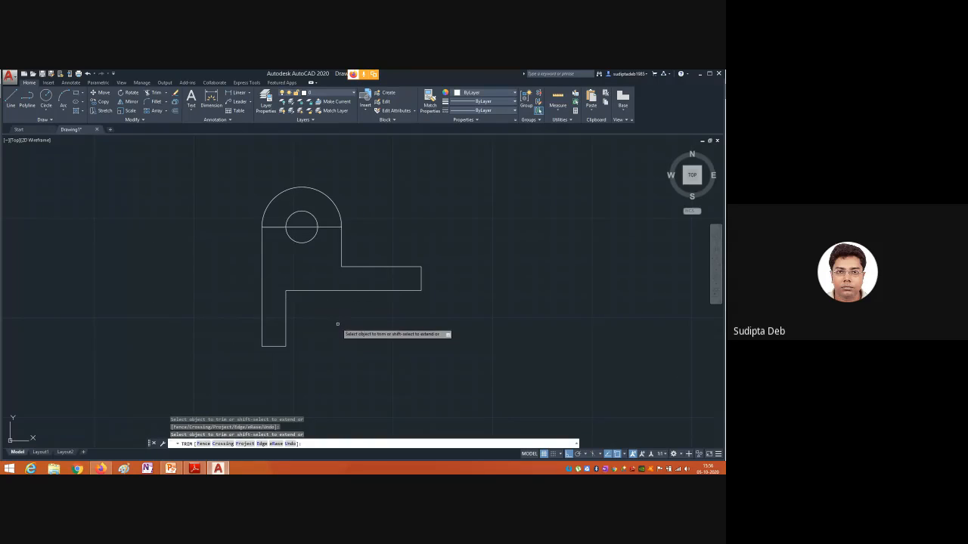
{"action": "key", "text": "Escape"}
{"action": "left_click", "coordinate": [323, 225]}
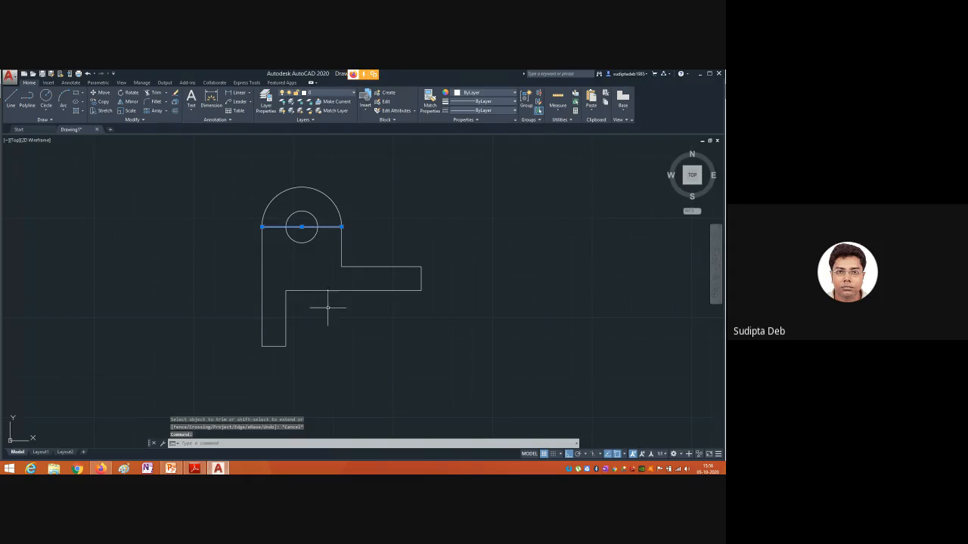
{"action": "key", "text": "Delete"}
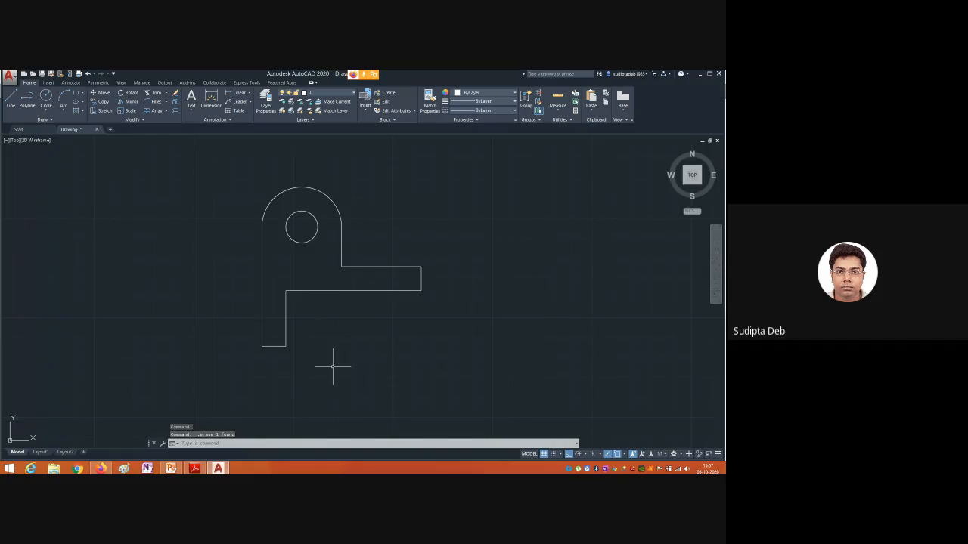
Recheck Figure 1 in the PDF, then offset the bottom edge of the vertical leg 20 units downward.
{"action": "left_click", "coordinate": [217, 469]}
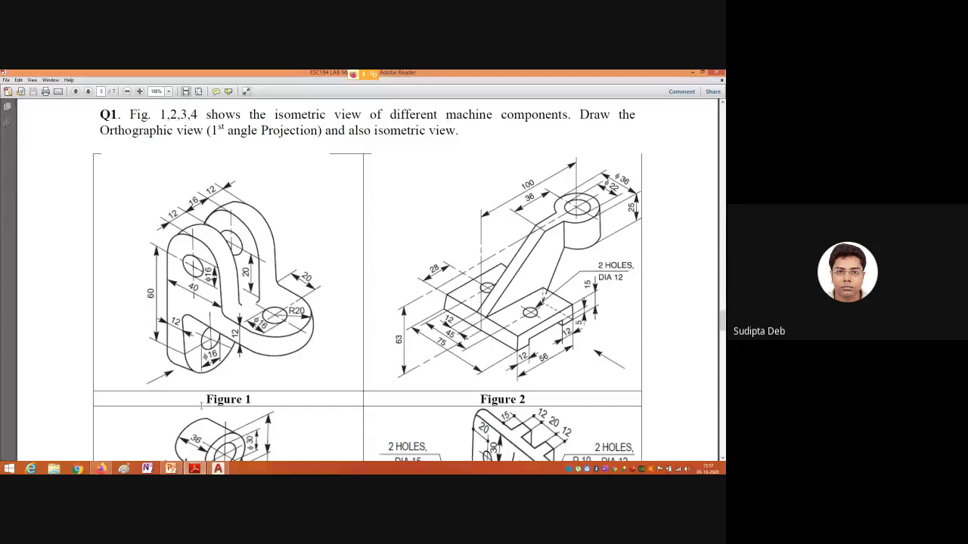
{"action": "left_click", "coordinate": [217, 469]}
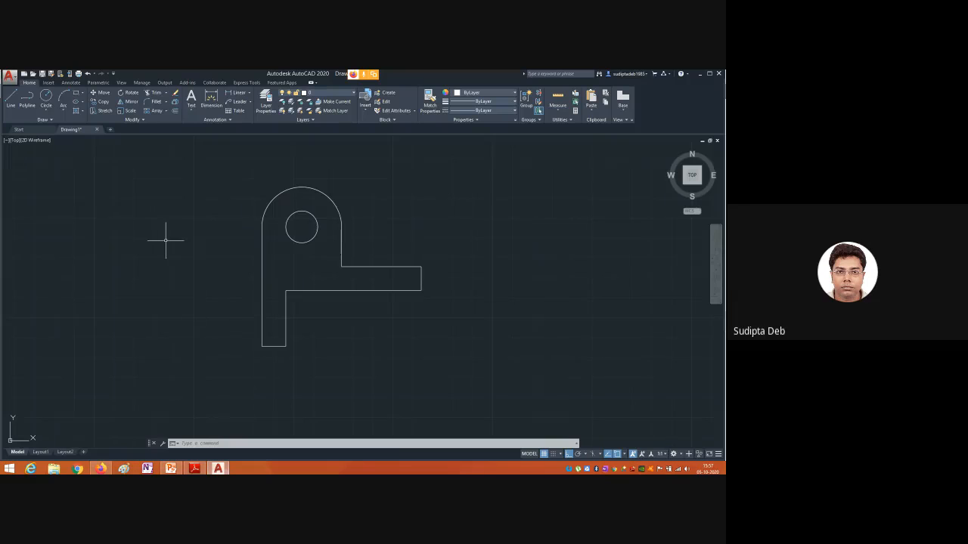
{"action": "type", "text": "o"}
{"action": "key", "text": "Return"}
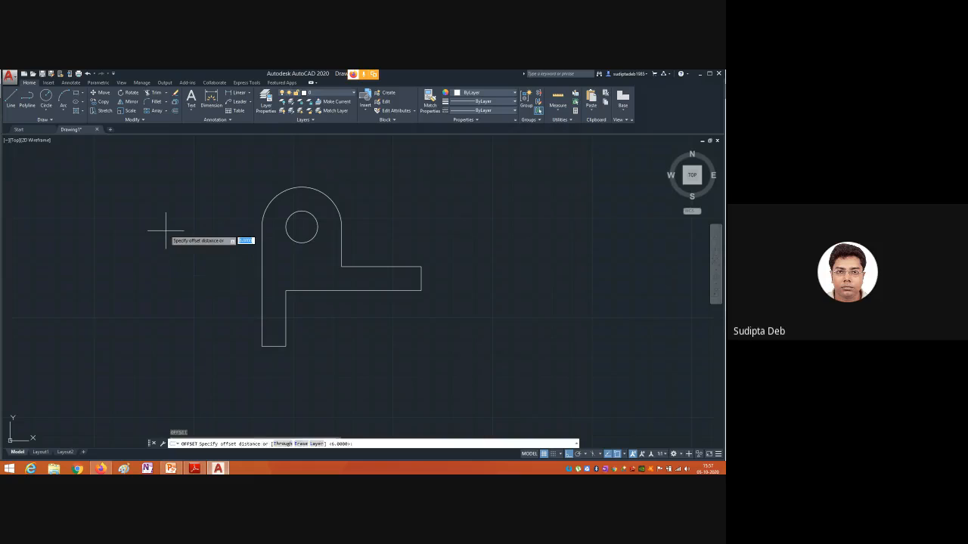
{"action": "type", "text": "20"}
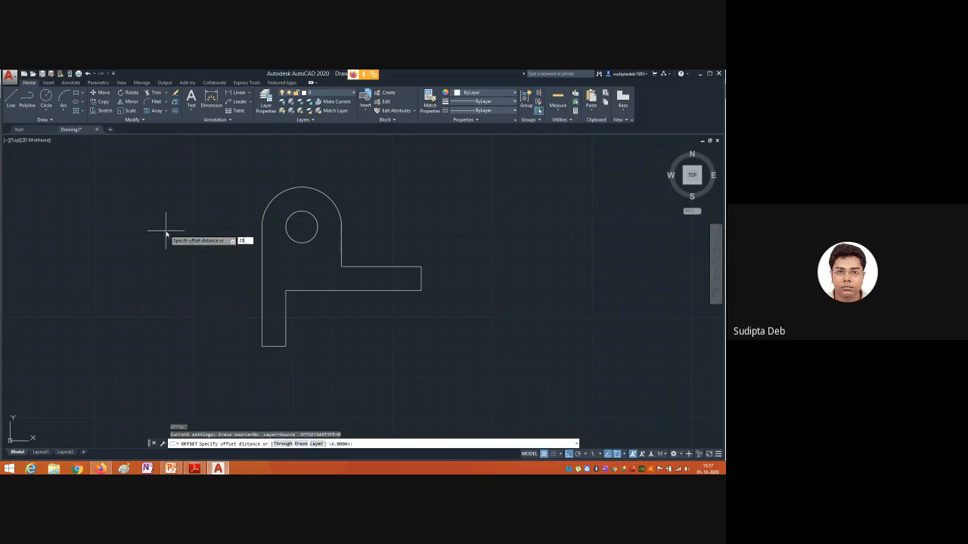
{"action": "key", "text": "Return"}
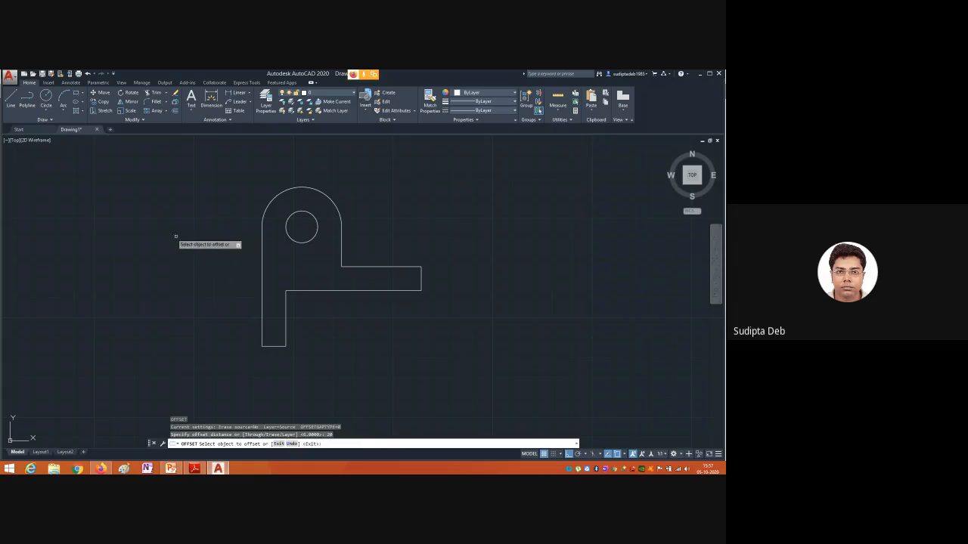
{"action": "left_click", "coordinate": [274, 346]}
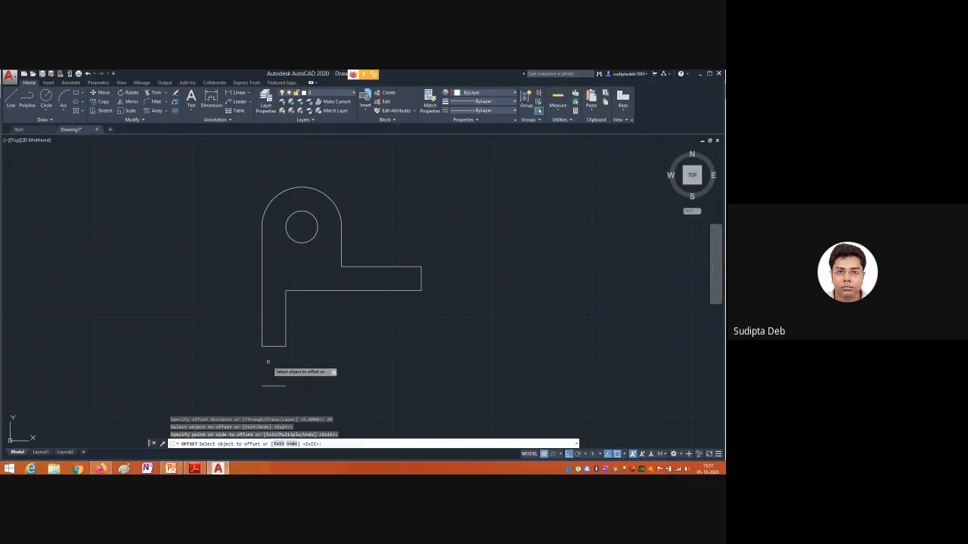
{"action": "key", "text": "Escape"}
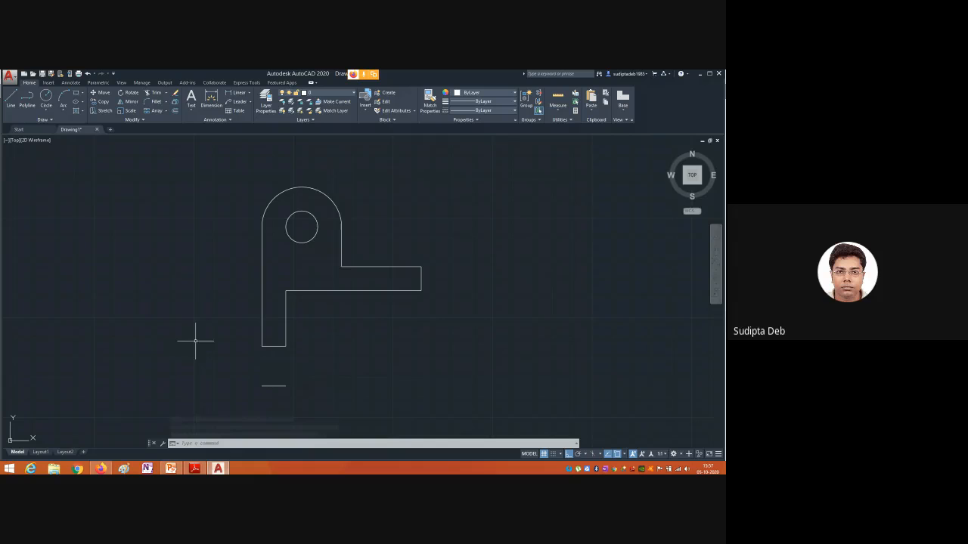
Extend both sides of the vertical leg down to the new bottom line and delete the former bottom edge.
{"action": "type", "text": "ex"}
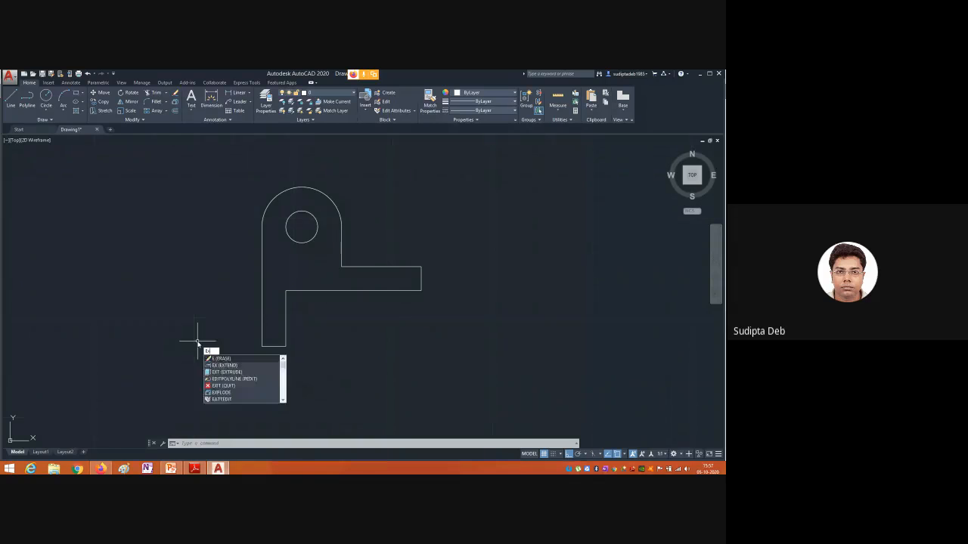
{"action": "key", "text": "Return"}
{"action": "key", "text": "Return"}
{"action": "left_click", "coordinate": [260, 336]}
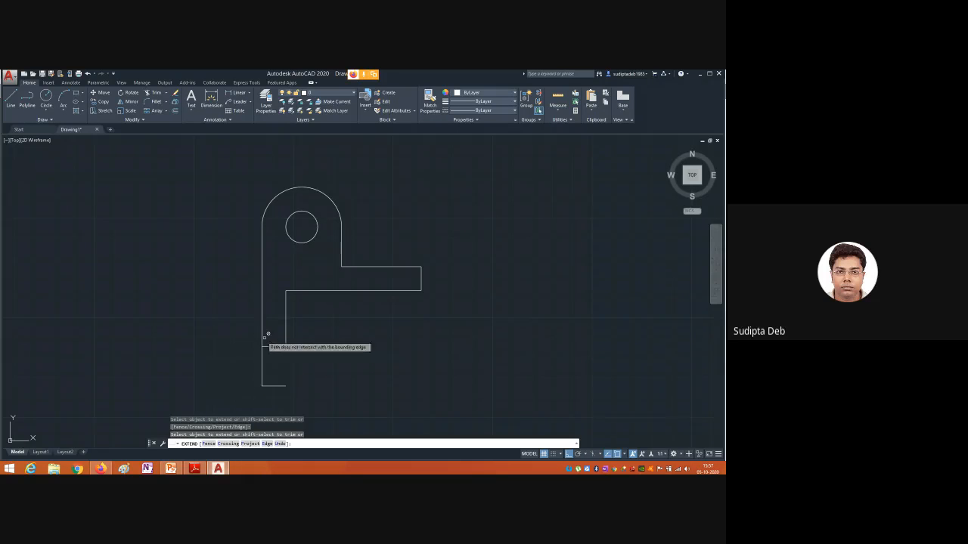
{"action": "left_click", "coordinate": [285, 340]}
{"action": "key", "text": "Escape"}
{"action": "left_click", "coordinate": [273, 346]}
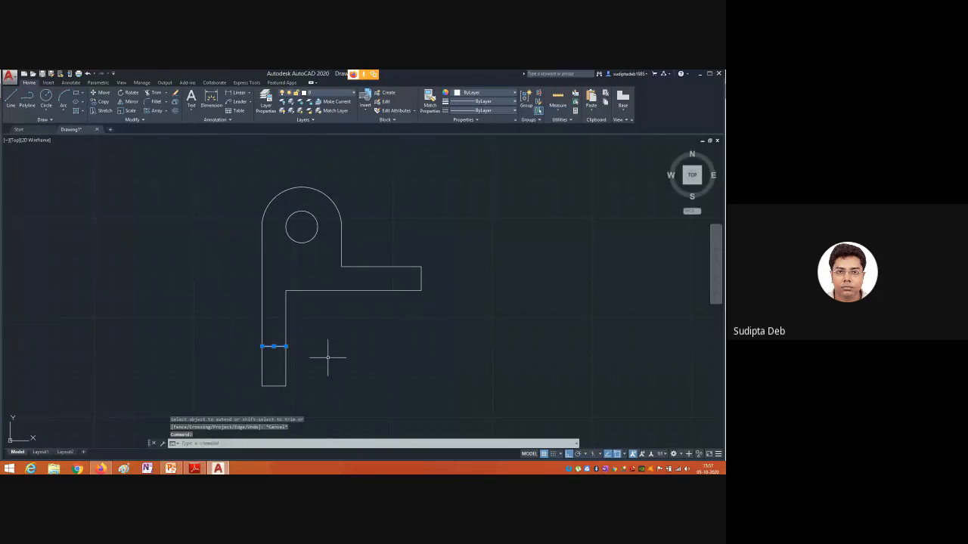
{"action": "key", "text": "Delete"}
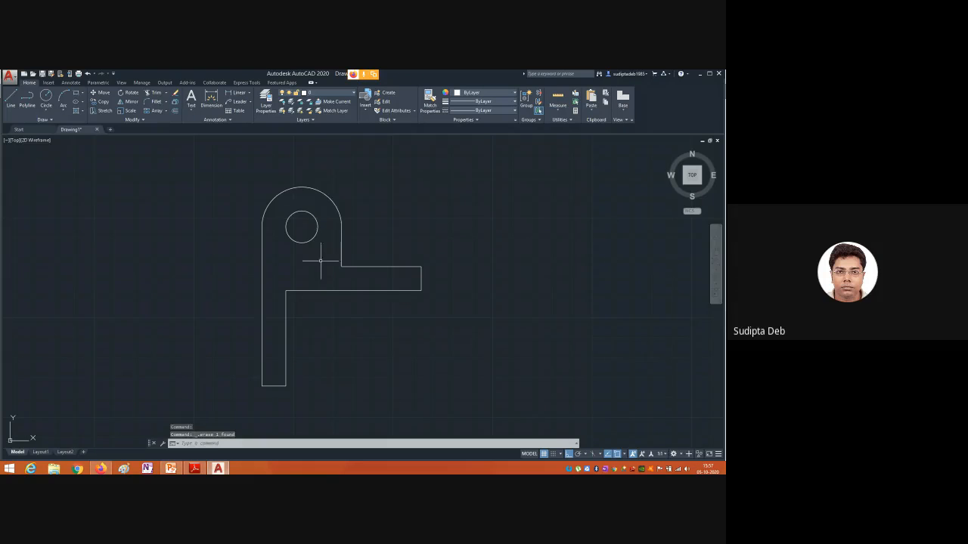
Recheck Figure 1 in the PDF, then offset the vertical leg's bottom edge 20 units upward.
{"action": "left_click", "coordinate": [194, 469]}
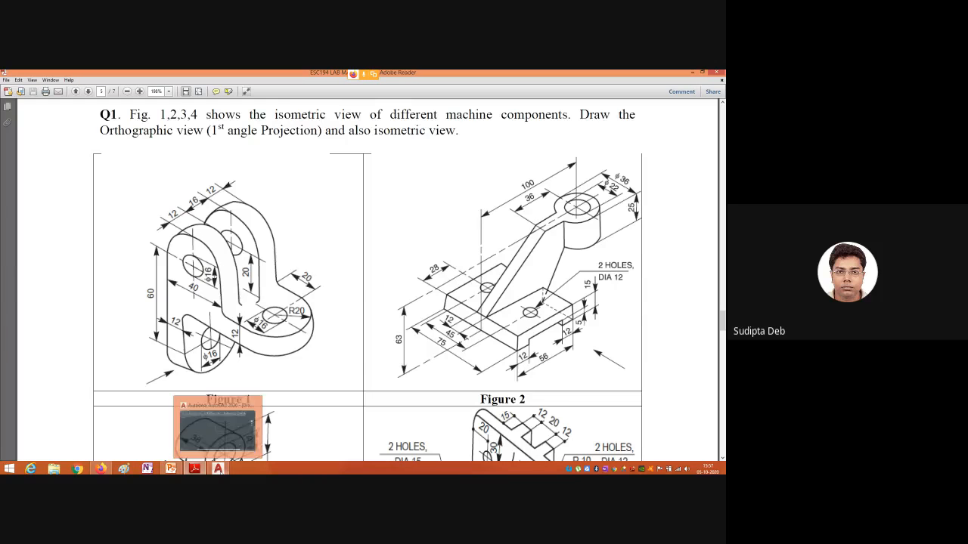
{"action": "left_click", "coordinate": [217, 470]}
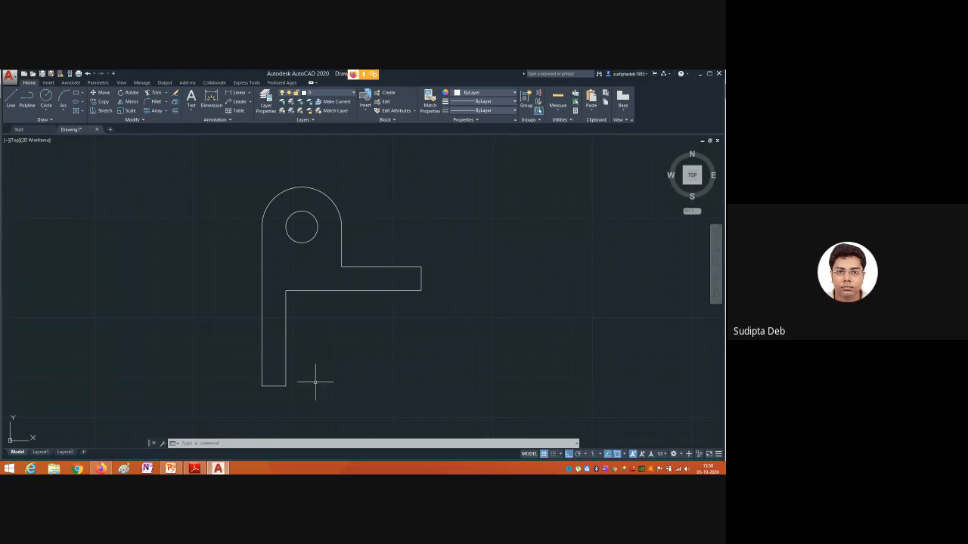
{"action": "mouse_move", "coordinate": [219, 471]}
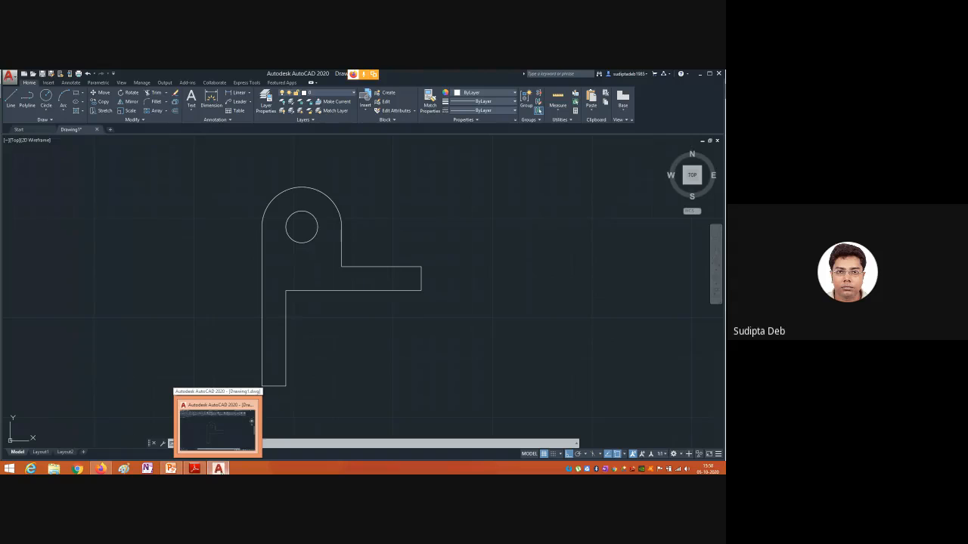
{"action": "left_click", "coordinate": [219, 470]}
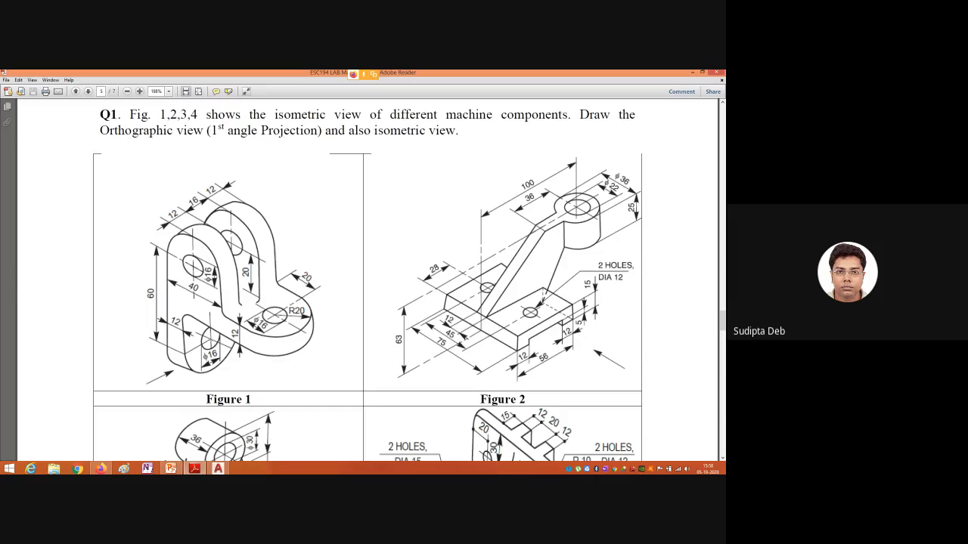
{"action": "left_click", "coordinate": [218, 469]}
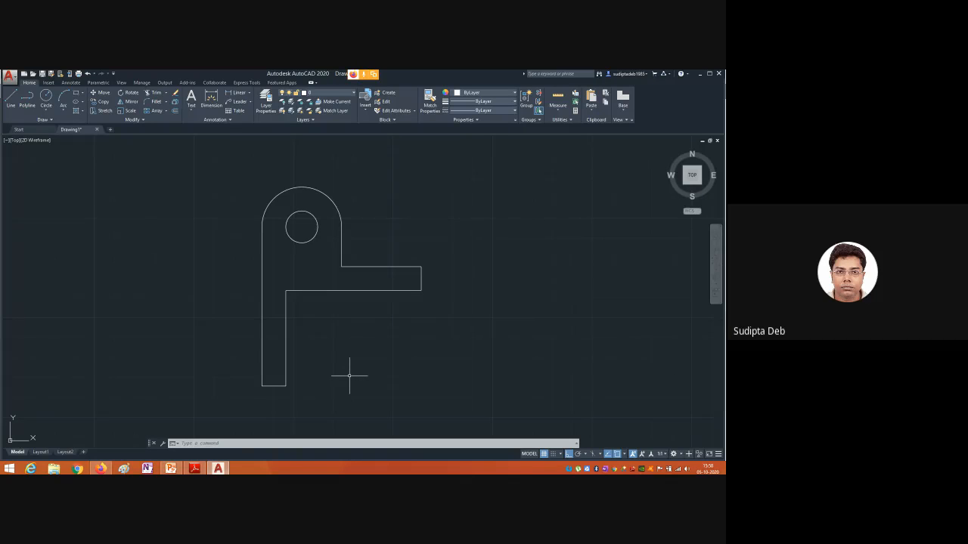
{"action": "type", "text": "o"}
{"action": "key", "text": "Return"}
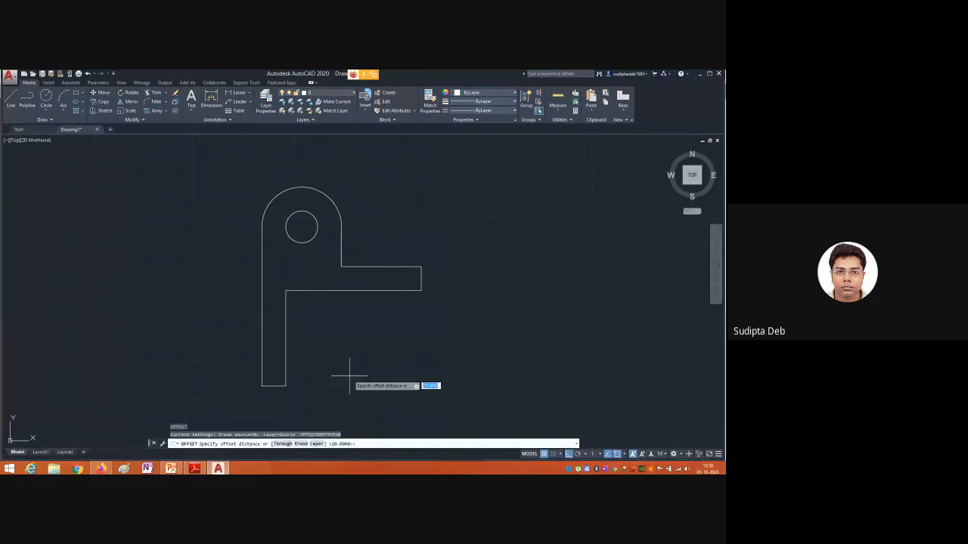
{"action": "type", "text": "20"}
{"action": "key", "text": "Return"}
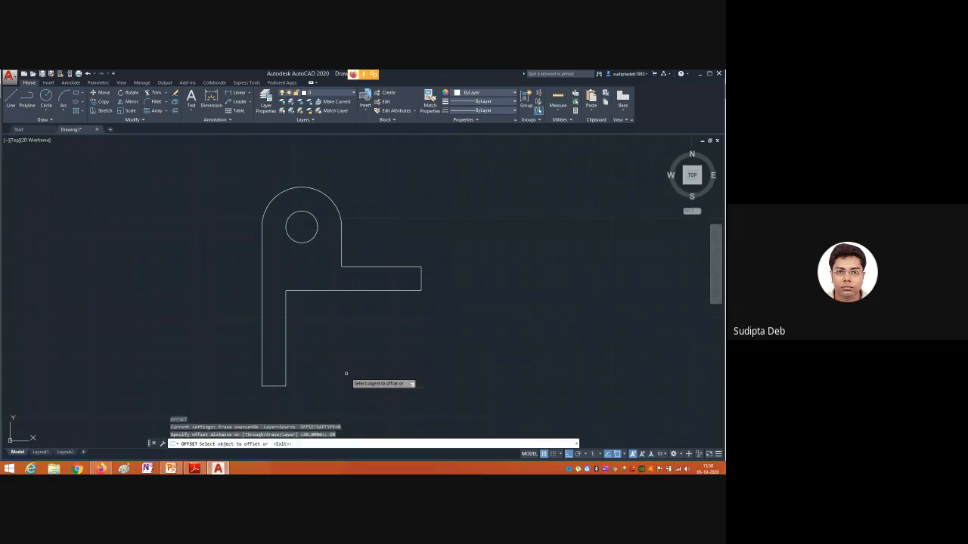
{"action": "left_click", "coordinate": [274, 386]}
{"action": "left_click", "coordinate": [278, 370]}
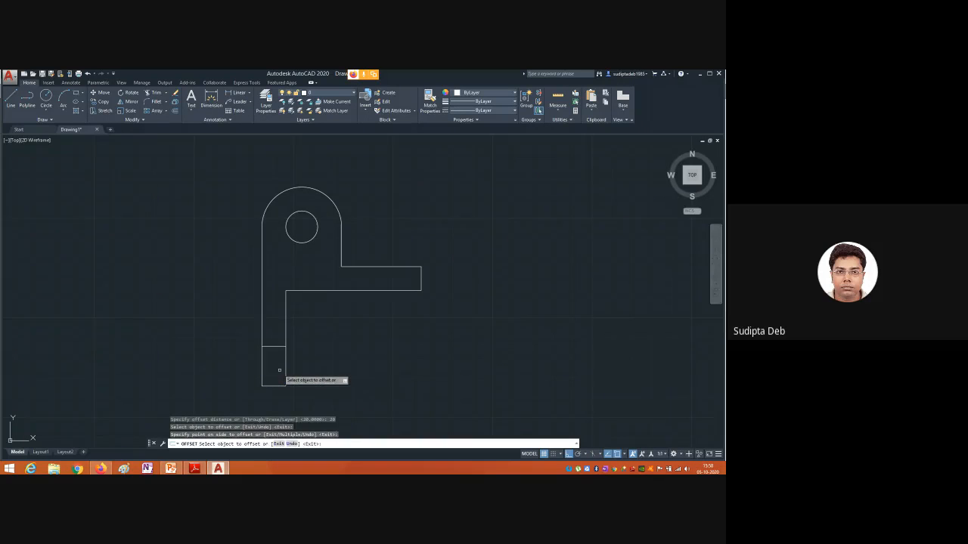
{"action": "key", "text": "Escape"}
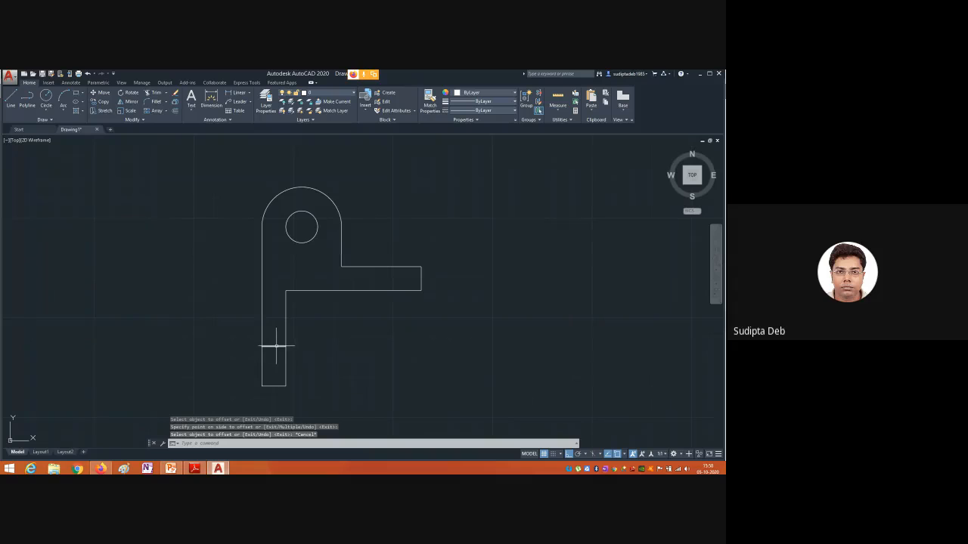
Offset the hole's centre line in the vertical leg 8 units above and 8 units below.
{"action": "left_click", "coordinate": [276, 345]}
{"action": "key", "text": "Escape"}
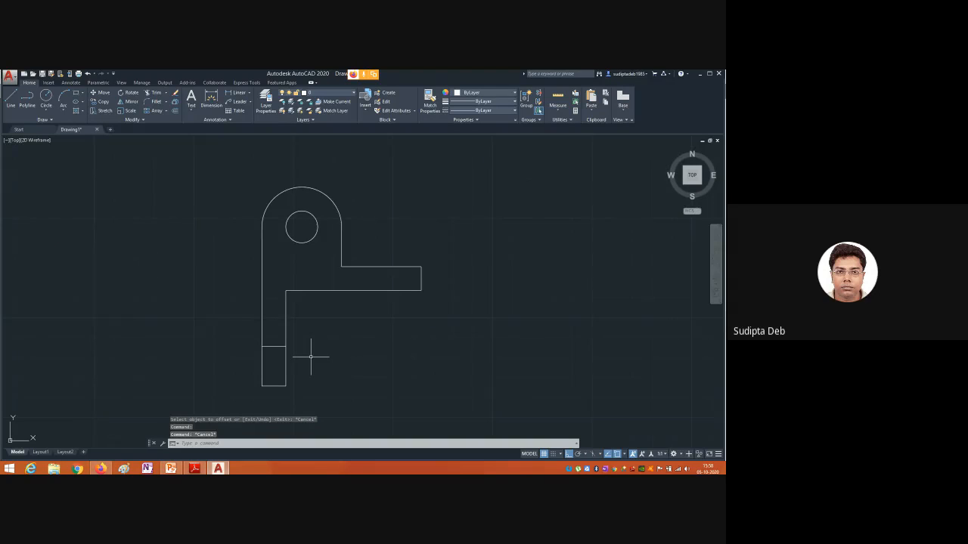
{"action": "type", "text": "o"}
{"action": "key", "text": "Return"}
{"action": "type", "text": "8"}
{"action": "key", "text": "Return"}
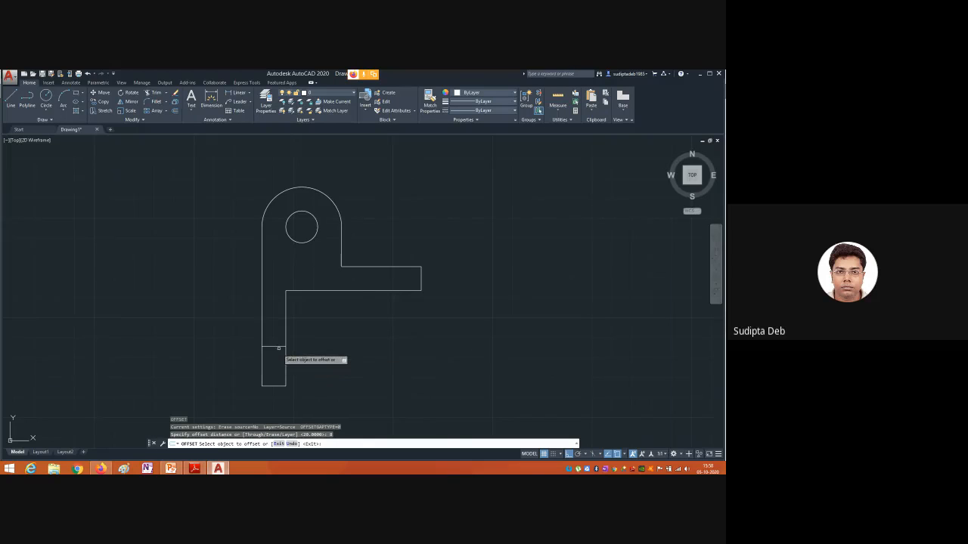
{"action": "left_click", "coordinate": [278, 347]}
{"action": "left_click", "coordinate": [276, 330]}
{"action": "left_click", "coordinate": [274, 347]}
{"action": "left_click", "coordinate": [314, 361]}
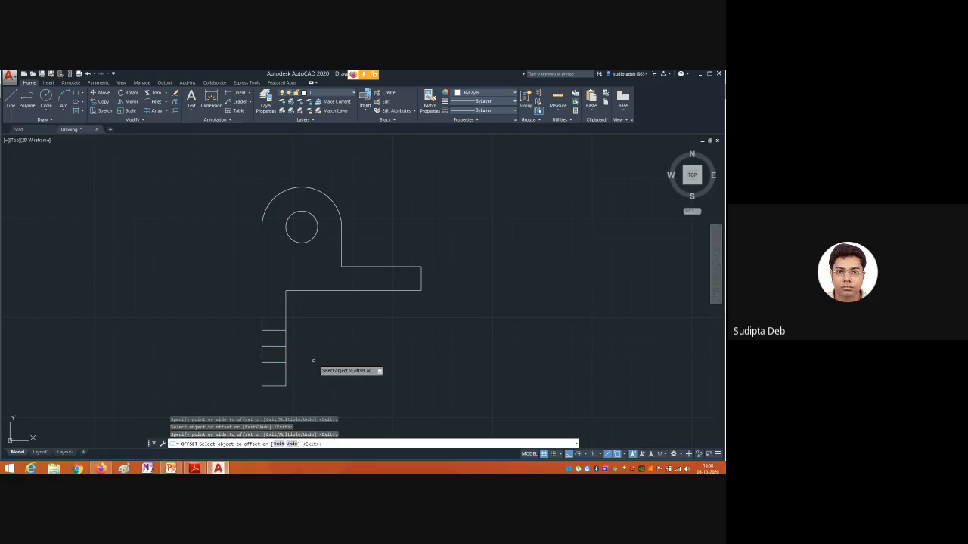
{"action": "key", "text": "Escape"}
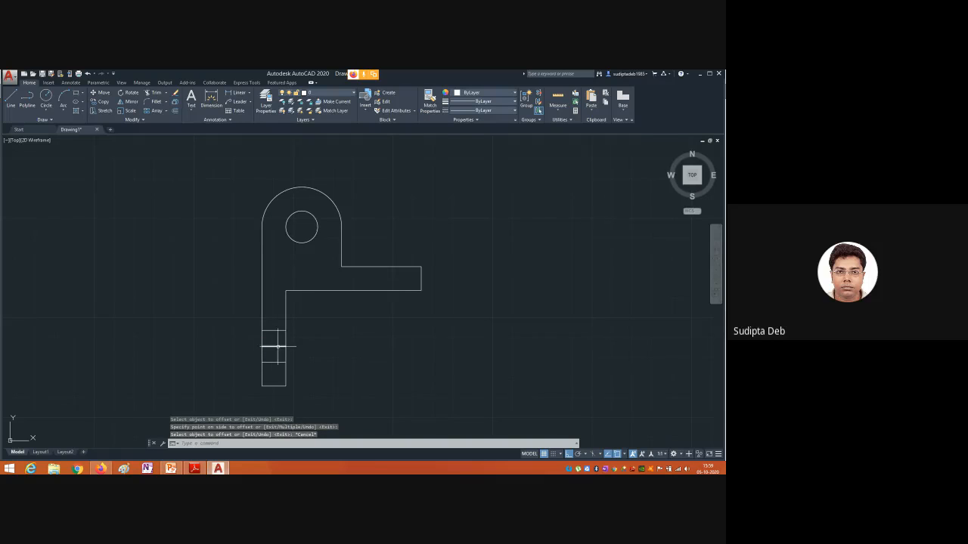
Stretch both ends of the middle line beyond the leg's sides, making it about 32 units long.
{"action": "left_click", "coordinate": [278, 347]}
{"action": "left_click", "coordinate": [286, 347]}
{"action": "left_click", "coordinate": [299, 346]}
{"action": "left_click", "coordinate": [262, 346]}
{"action": "left_click", "coordinate": [241, 347]}
{"action": "key", "text": "Escape"}
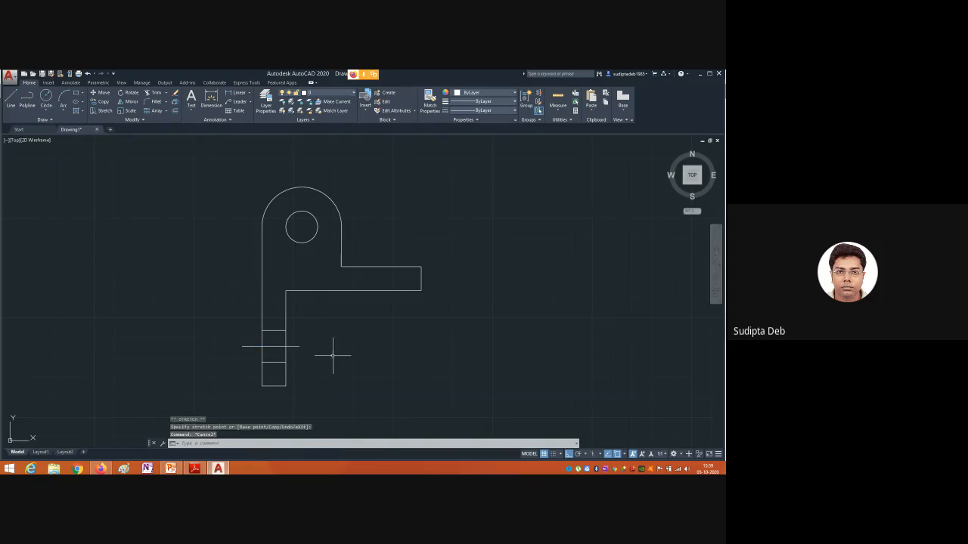
{"action": "left_click", "coordinate": [273, 346]}
{"action": "left_click", "coordinate": [299, 346]}
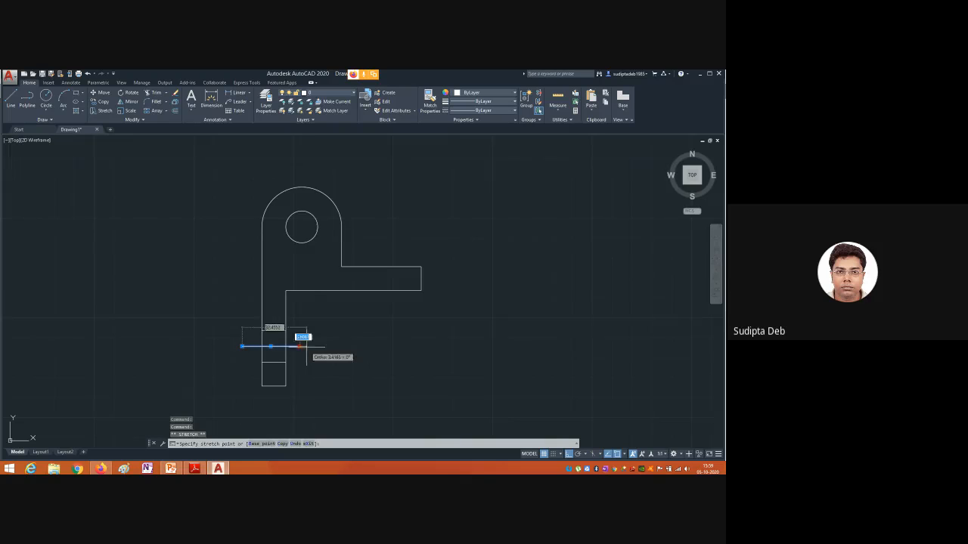
{"action": "left_click", "coordinate": [307, 347]}
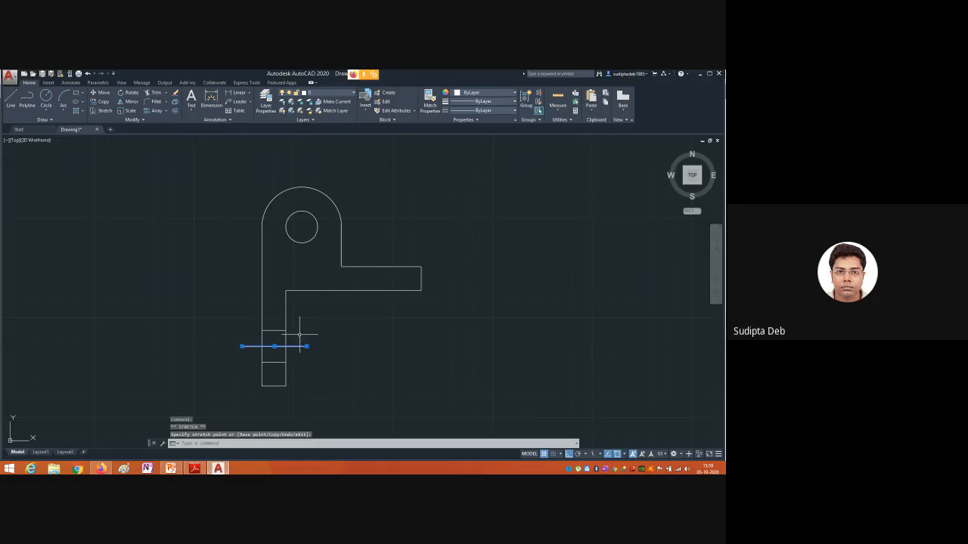
{"action": "key", "text": "Escape"}
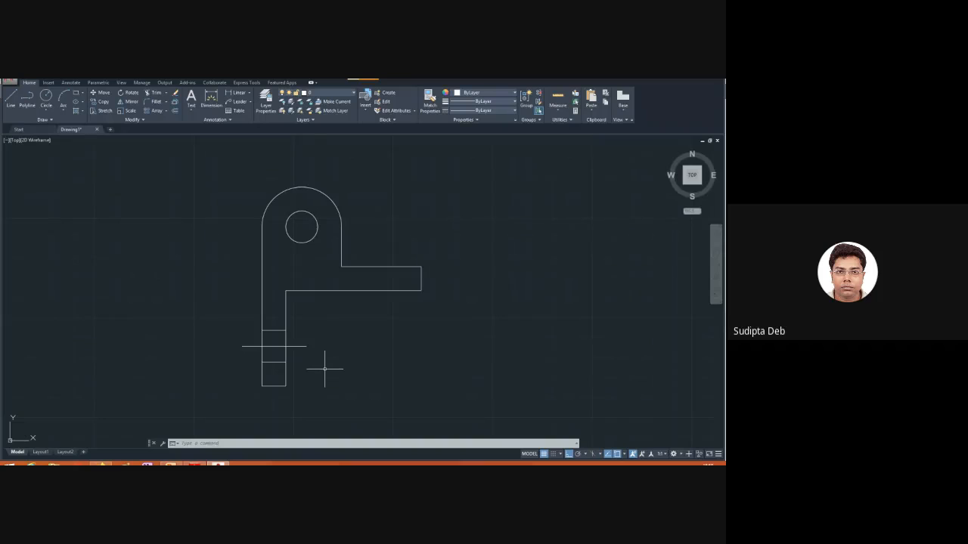
Load all available linetypes from the linetype file into the drawing with the LINETYPE command.
{"action": "type", "text": "LINE"}
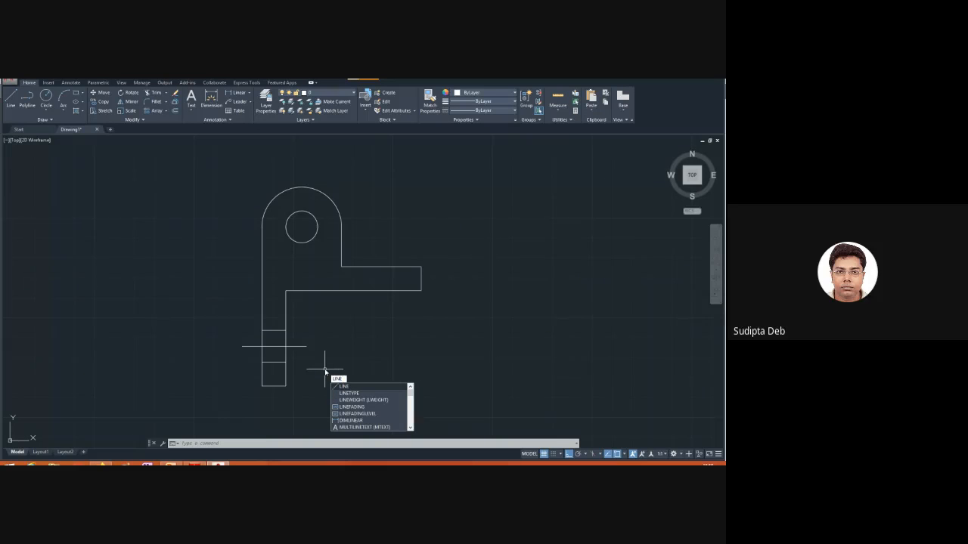
{"action": "type", "text": "TYPE"}
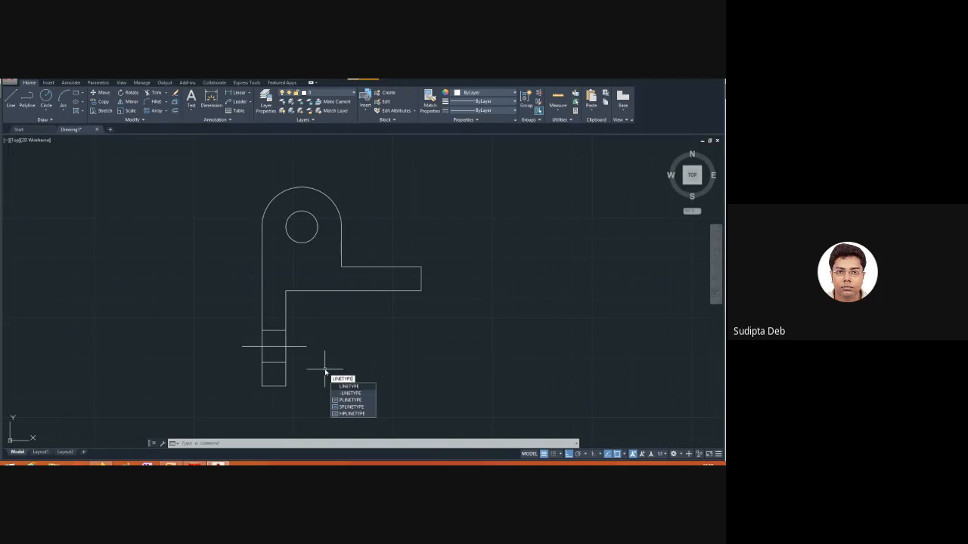
{"action": "key", "text": "Return"}
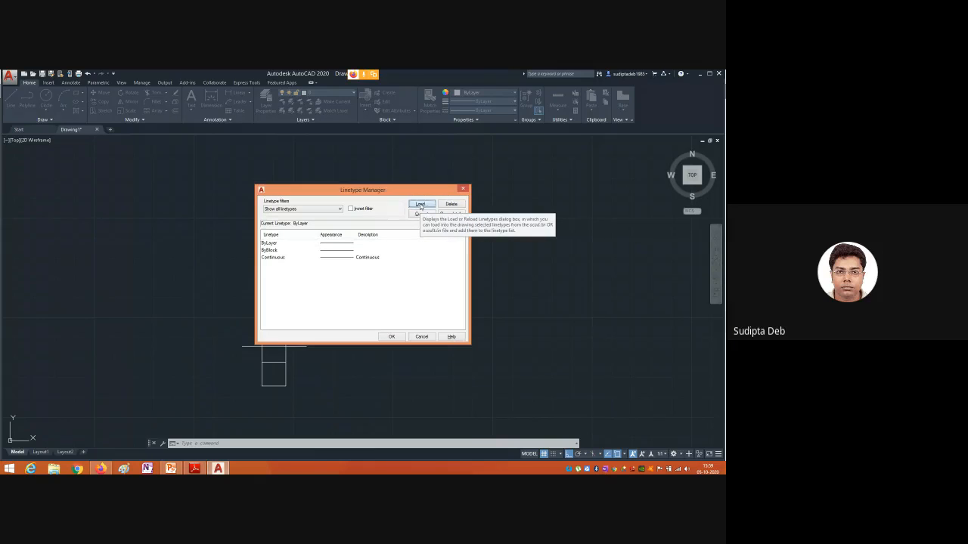
{"action": "left_click", "coordinate": [420, 206]}
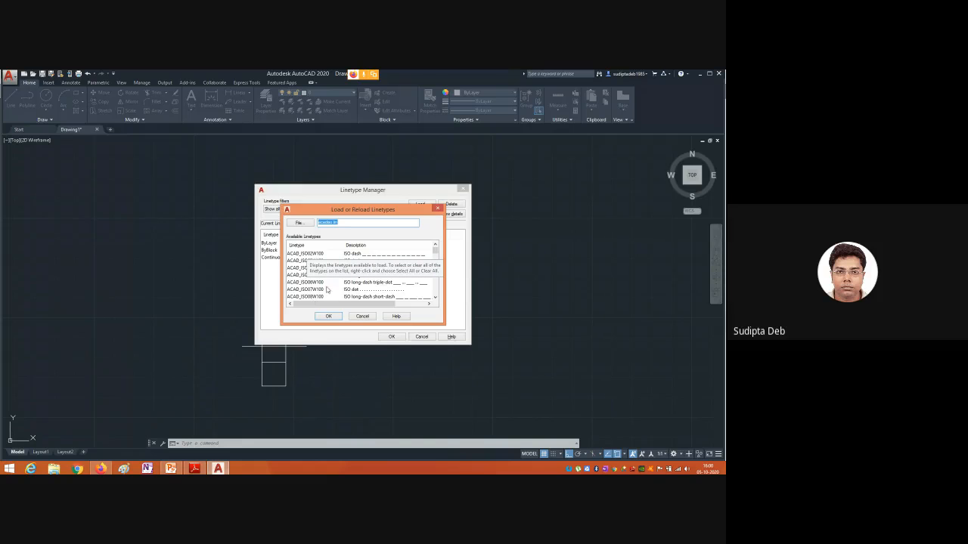
{"action": "mouse_move", "coordinate": [435, 251]}
{"action": "left_mouse_down"}
{"action": "mouse_move", "coordinate": [438, 297]}
{"action": "mouse_move", "coordinate": [435, 250]}
{"action": "left_mouse_up"}
{"action": "left_click", "coordinate": [317, 269]}
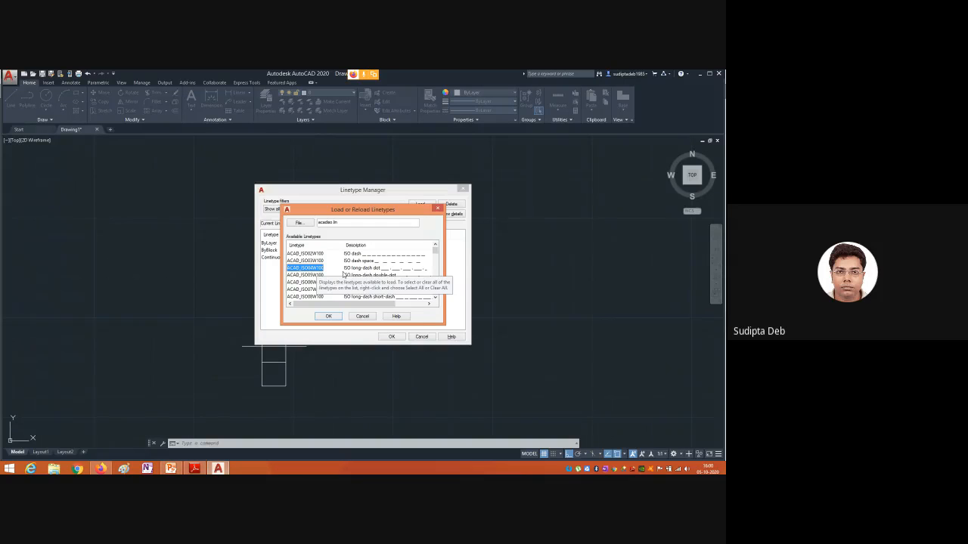
{"action": "key", "text": "ctrl+a"}
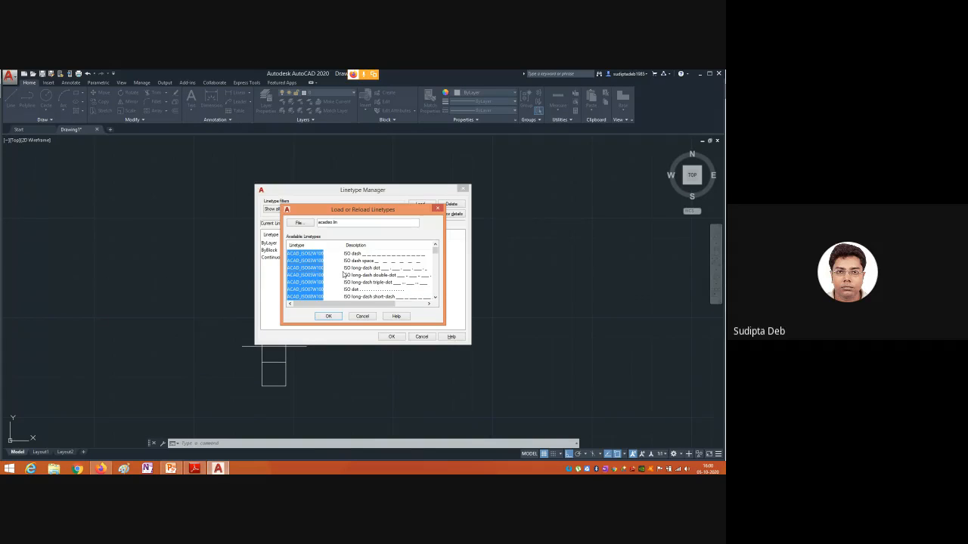
{"action": "left_click", "coordinate": [329, 317]}
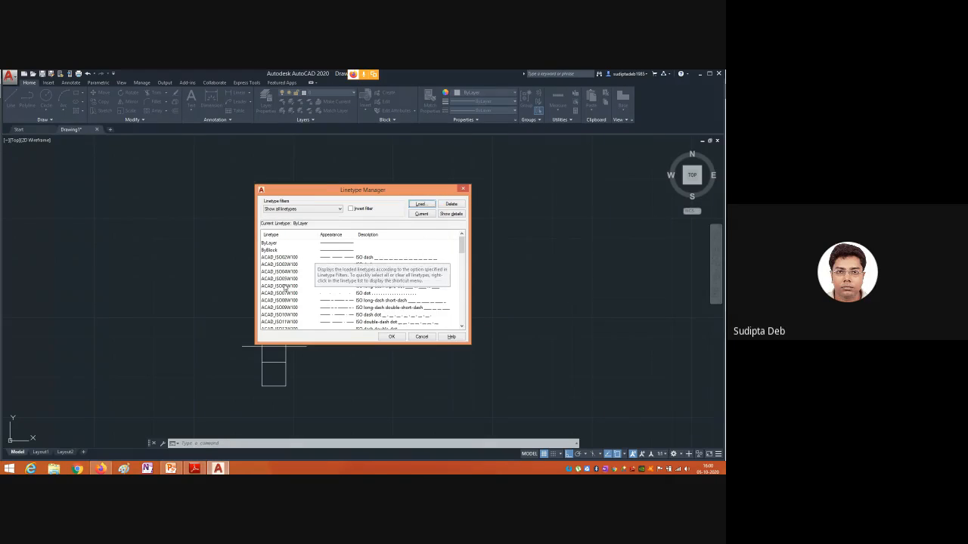
{"action": "left_click", "coordinate": [392, 337]}
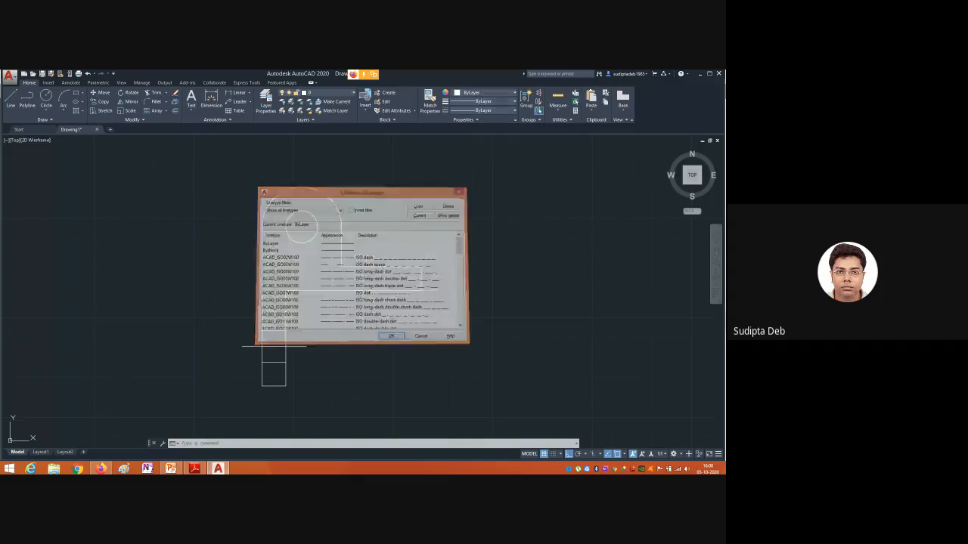
Change the linetype of the extended middle line across the vertical leg to CENTER in its object properties.
{"action": "left_click", "coordinate": [303, 346]}
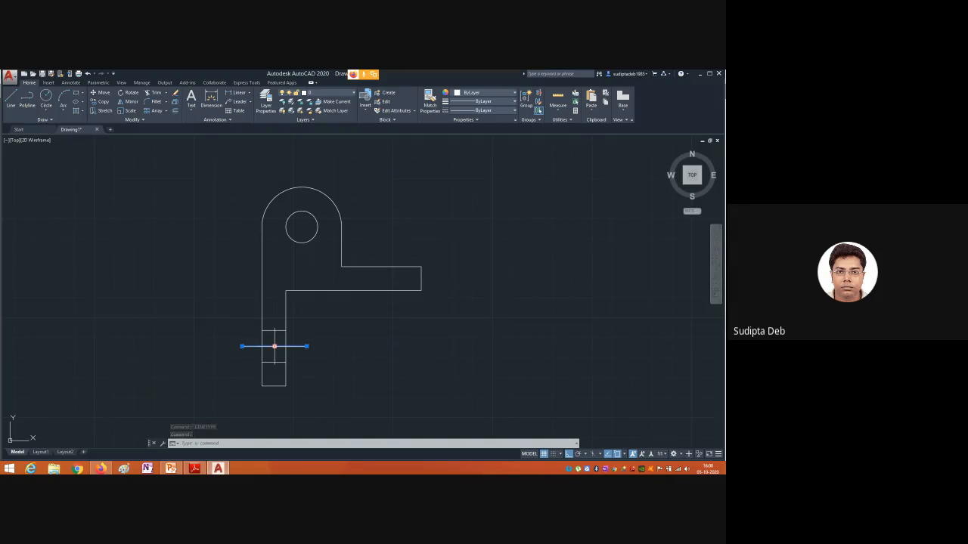
{"action": "right_click", "coordinate": [274, 347]}
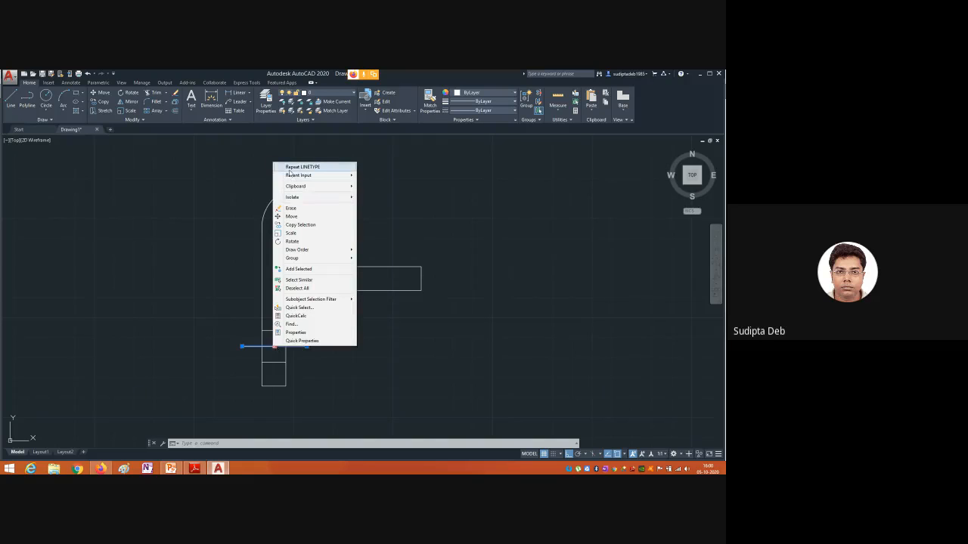
{"action": "left_click", "coordinate": [301, 334]}
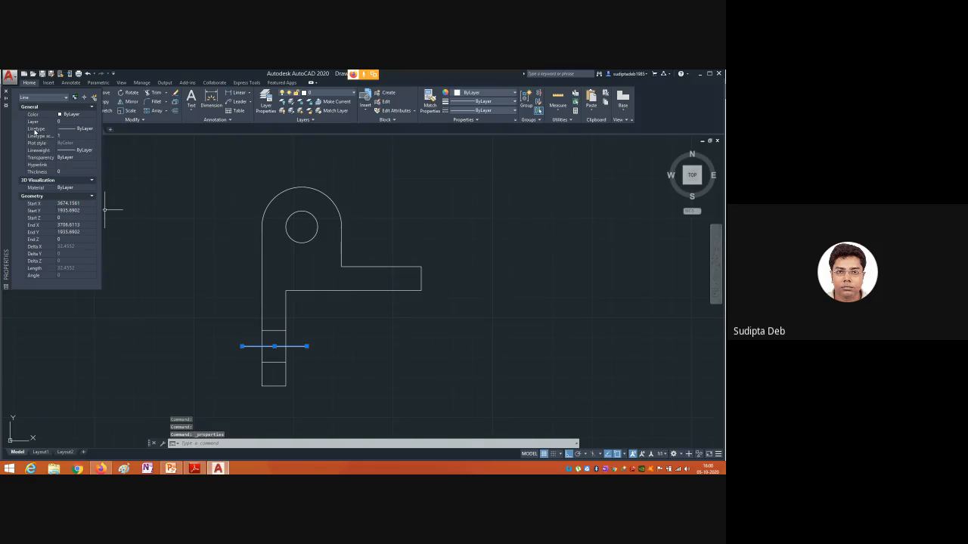
{"action": "left_click", "coordinate": [76, 130]}
{"action": "left_click", "coordinate": [75, 129]}
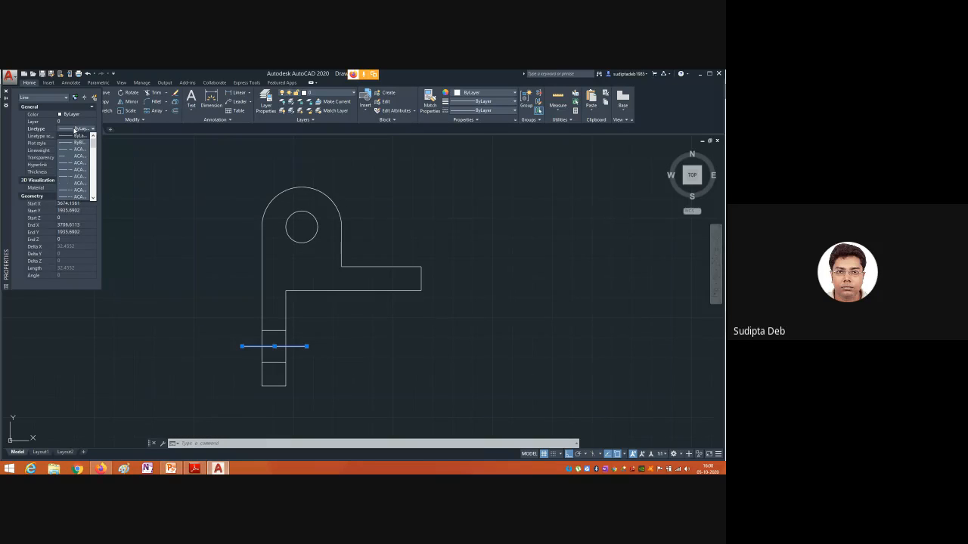
{"action": "key", "text": "c"}
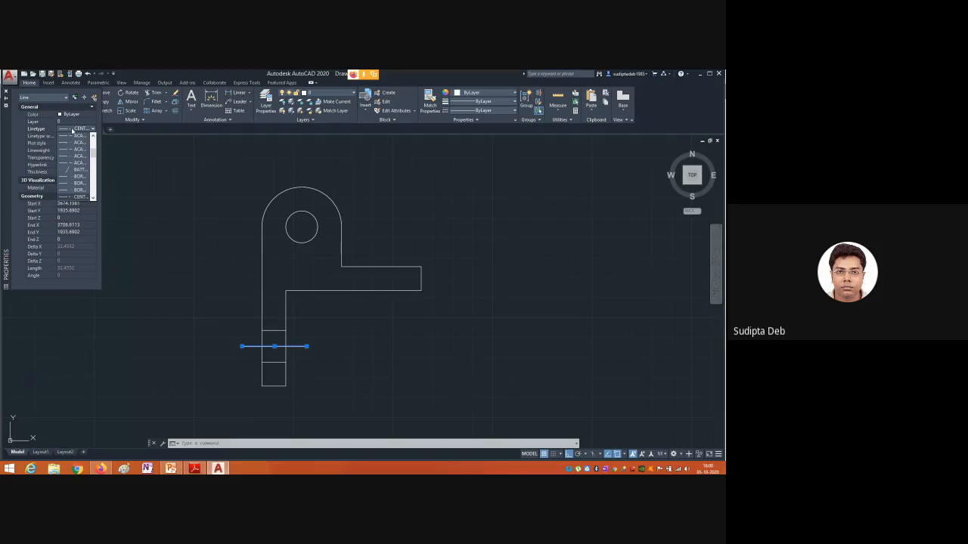
{"action": "key", "text": "Escape"}
{"action": "left_click", "coordinate": [73, 131]}
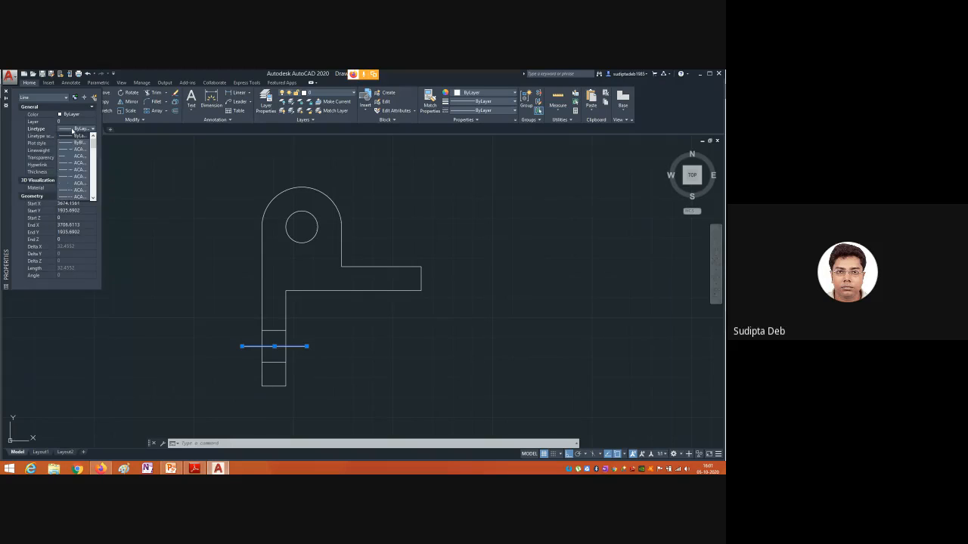
{"action": "key", "text": "c"}
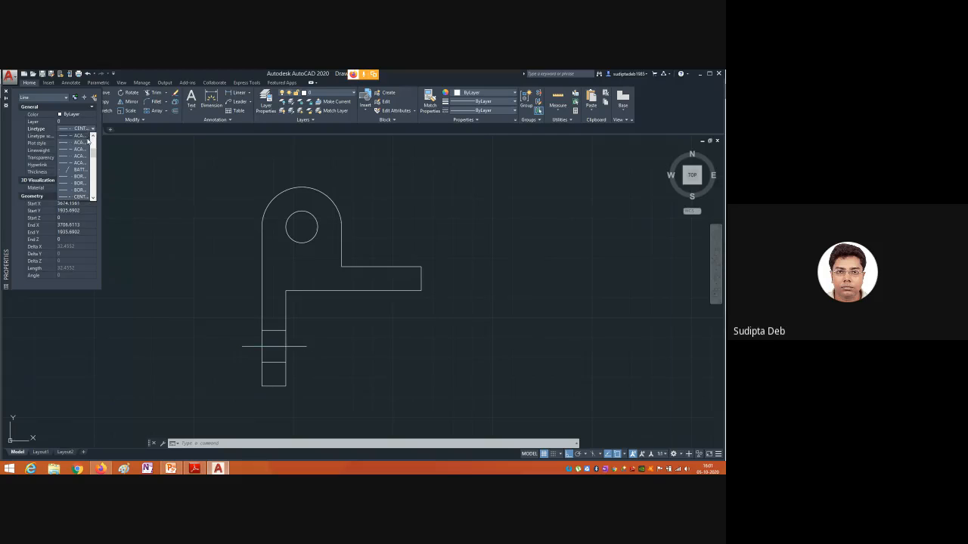
{"action": "left_click", "coordinate": [82, 198]}
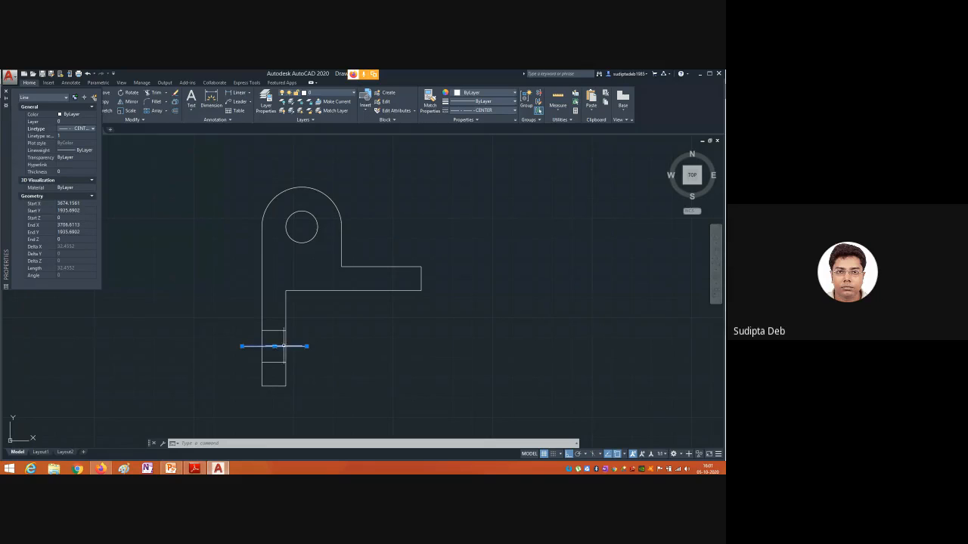
Set the centre line's linetype scale to 0.1 and deselect it.
{"action": "left_click", "coordinate": [61, 136]}
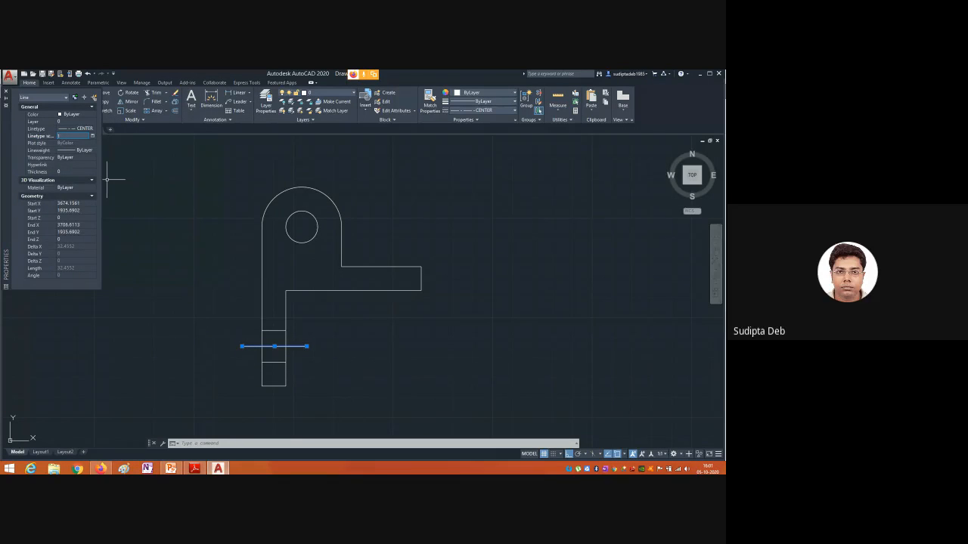
{"action": "type", "text": "0."}
{"action": "left_click_drag", "start_coordinate": [62, 136], "coordinate": [52, 136]}
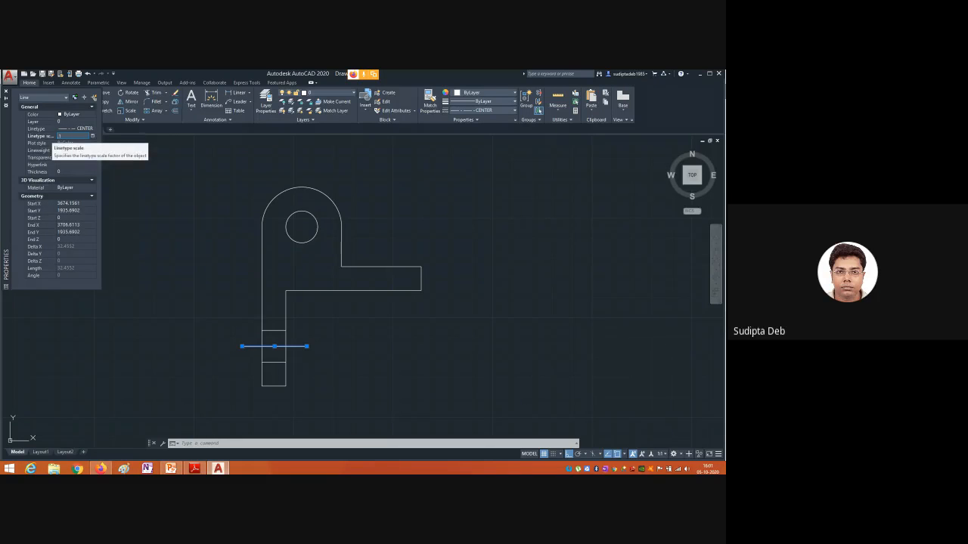
{"action": "type", "text": "0.1"}
{"action": "key", "text": "Return"}
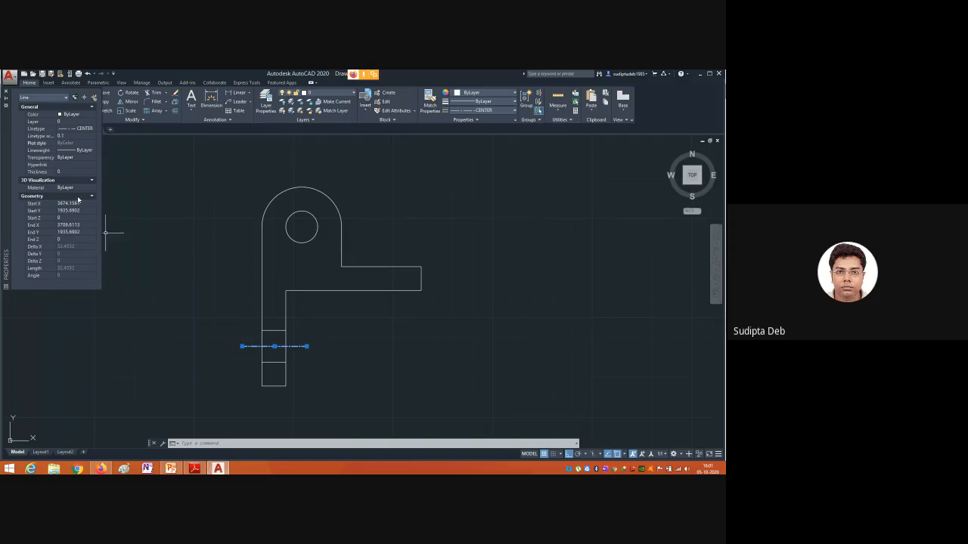
{"action": "key", "text": "Escape"}
Change the linetype of the lower hole edge line in the vertical leg to HIDDEN.
{"action": "left_click", "coordinate": [296, 346]}
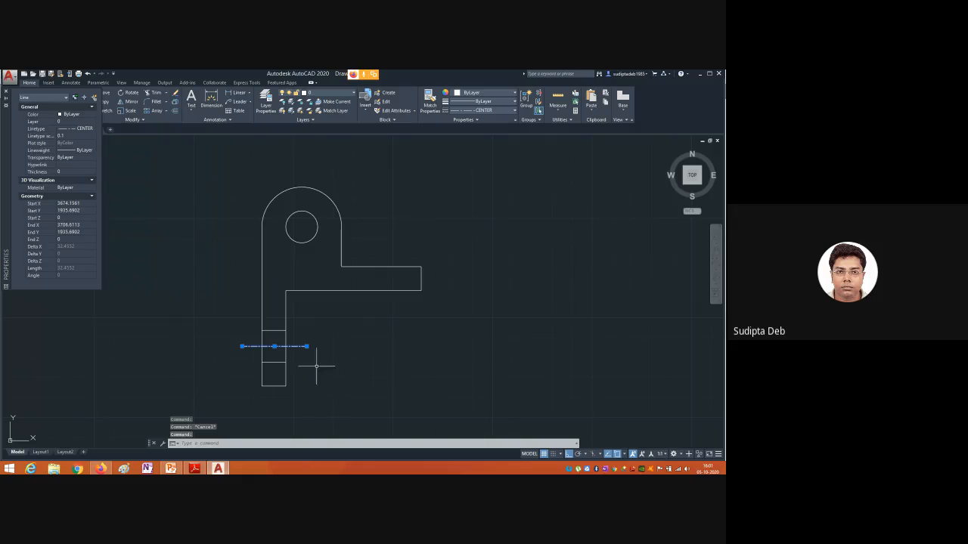
{"action": "left_click", "coordinate": [273, 329]}
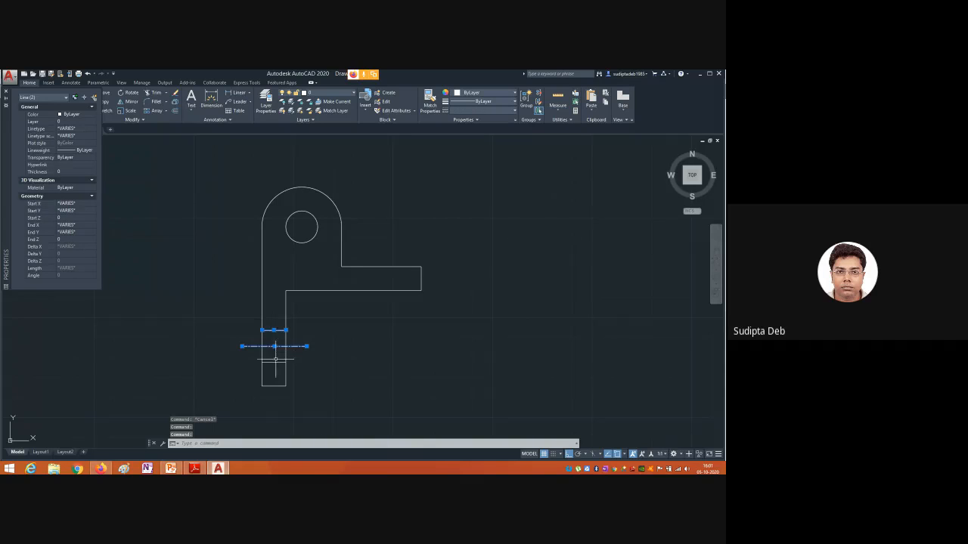
{"action": "key", "text": "Escape"}
{"action": "left_click", "coordinate": [273, 362]}
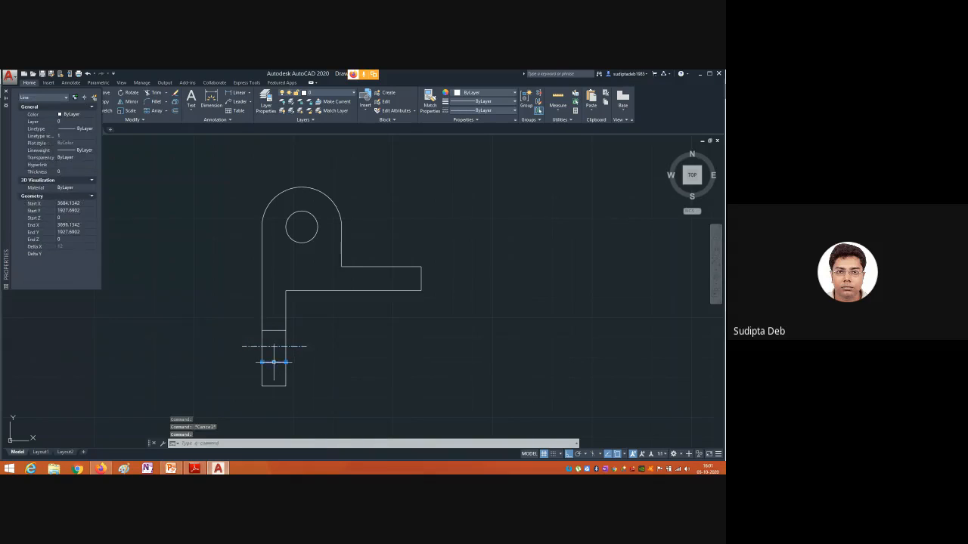
{"action": "left_click", "coordinate": [75, 131]}
{"action": "left_click", "coordinate": [75, 131]}
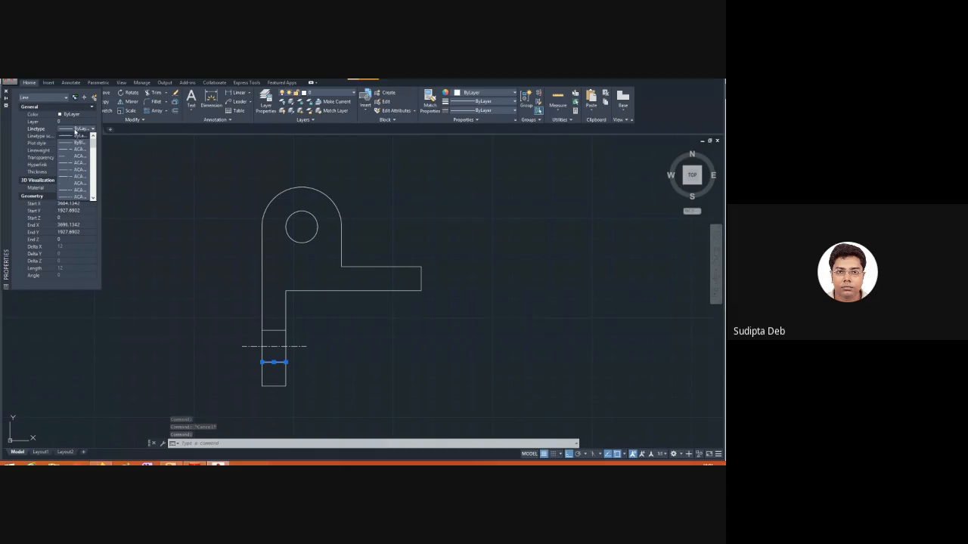
{"action": "key", "text": "h"}
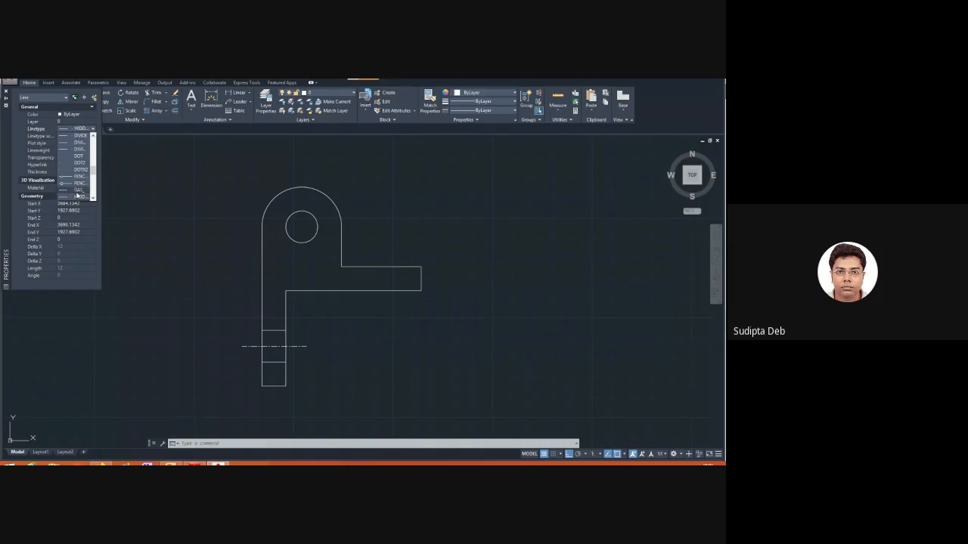
{"action": "left_click", "coordinate": [79, 197]}
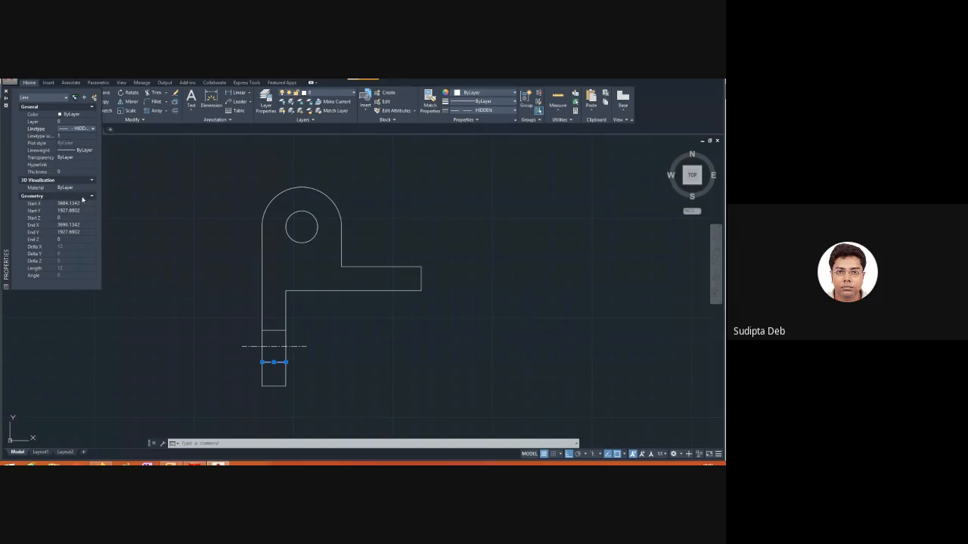
Set the lower hole edge line's linetype scale to 0.3 and close the object properties.
{"action": "left_click", "coordinate": [69, 136]}
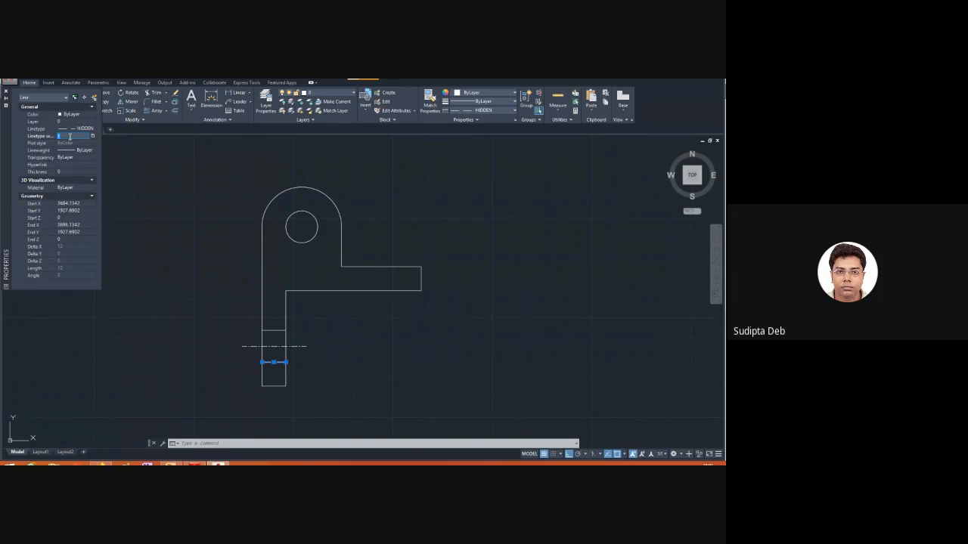
{"action": "type", "text": ".3"}
{"action": "key", "text": "Return"}
{"action": "left_click", "coordinate": [6, 92]}
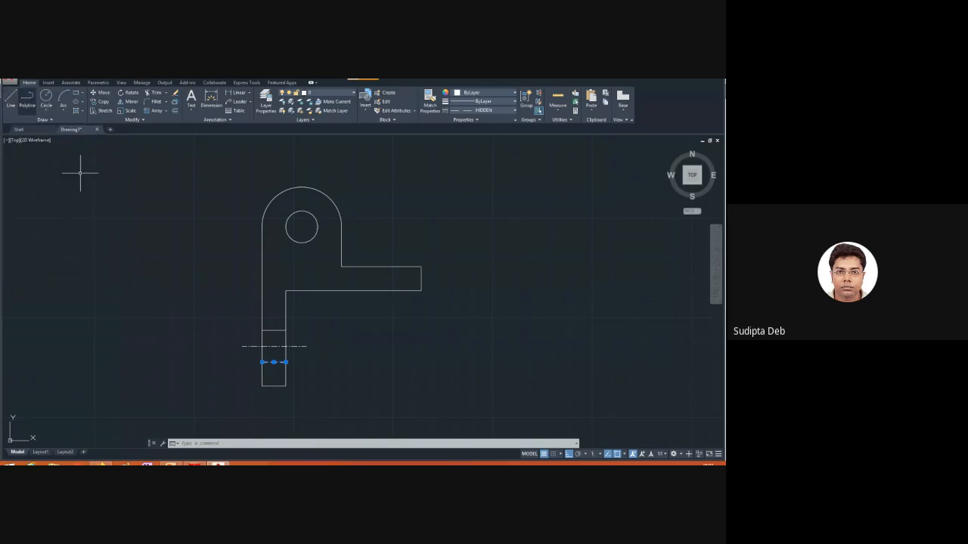
{"action": "key", "text": "Escape"}
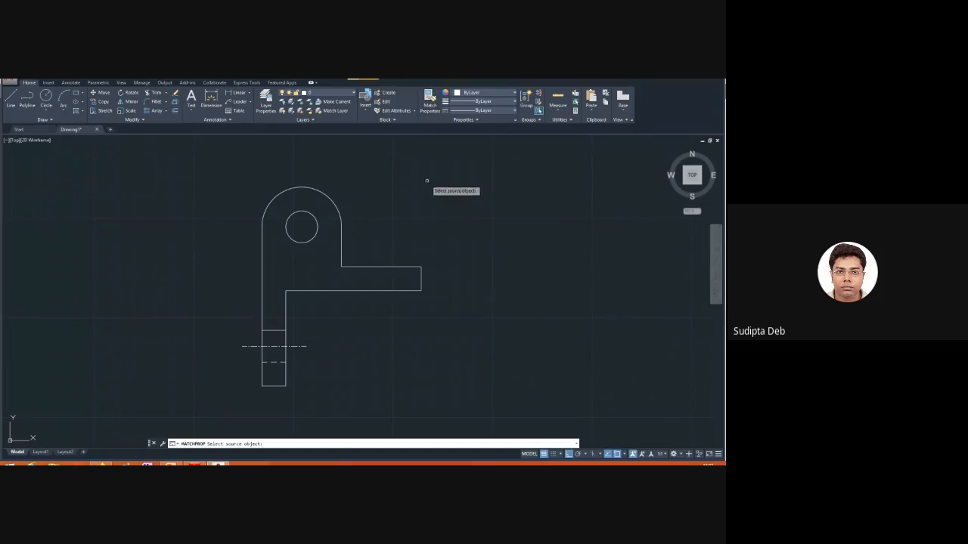
Match the properties of the lower hidden line onto the upper hole edge line in the vertical leg.
{"action": "left_click", "coordinate": [277, 361]}
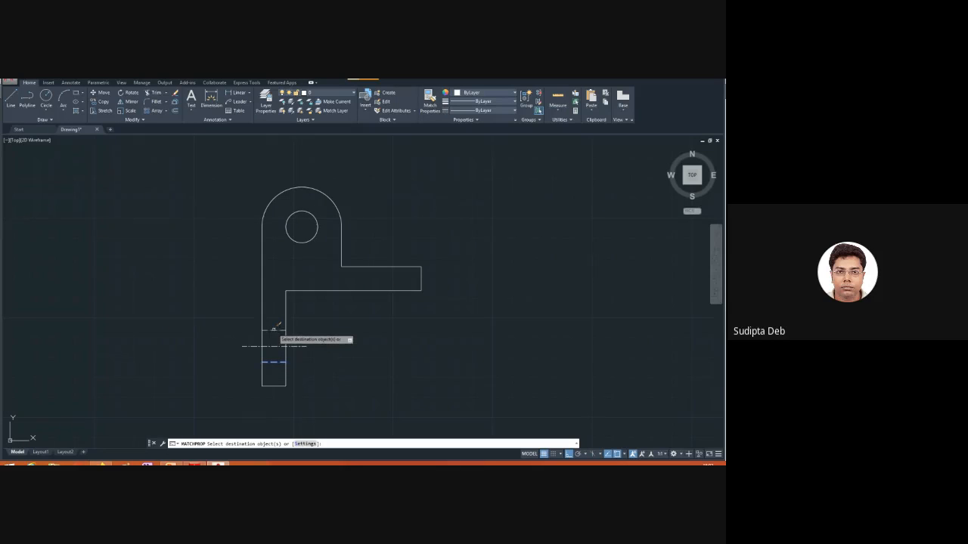
{"action": "left_click", "coordinate": [274, 330]}
{"action": "key", "text": "Return"}
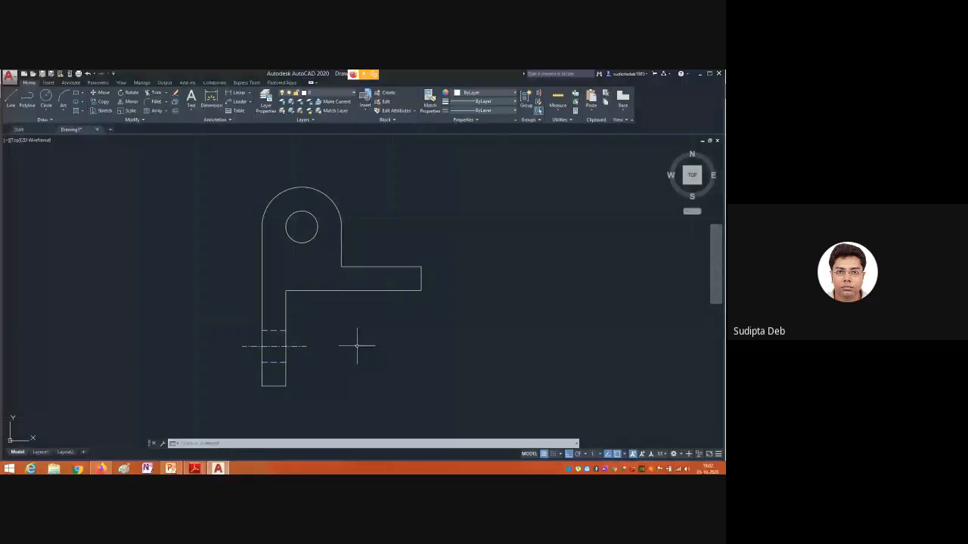